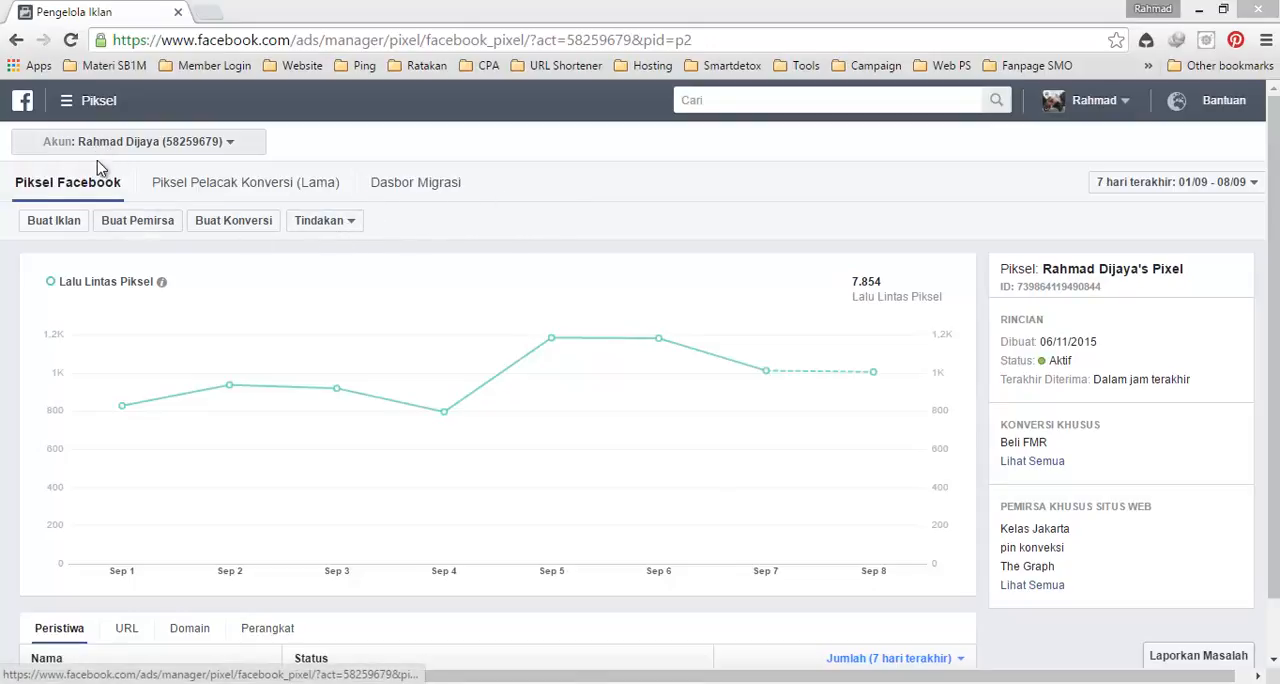
Step: Open the Pemirsa (audiences) page and filter the list to the Pemirsa Khusus type
click(70, 103)
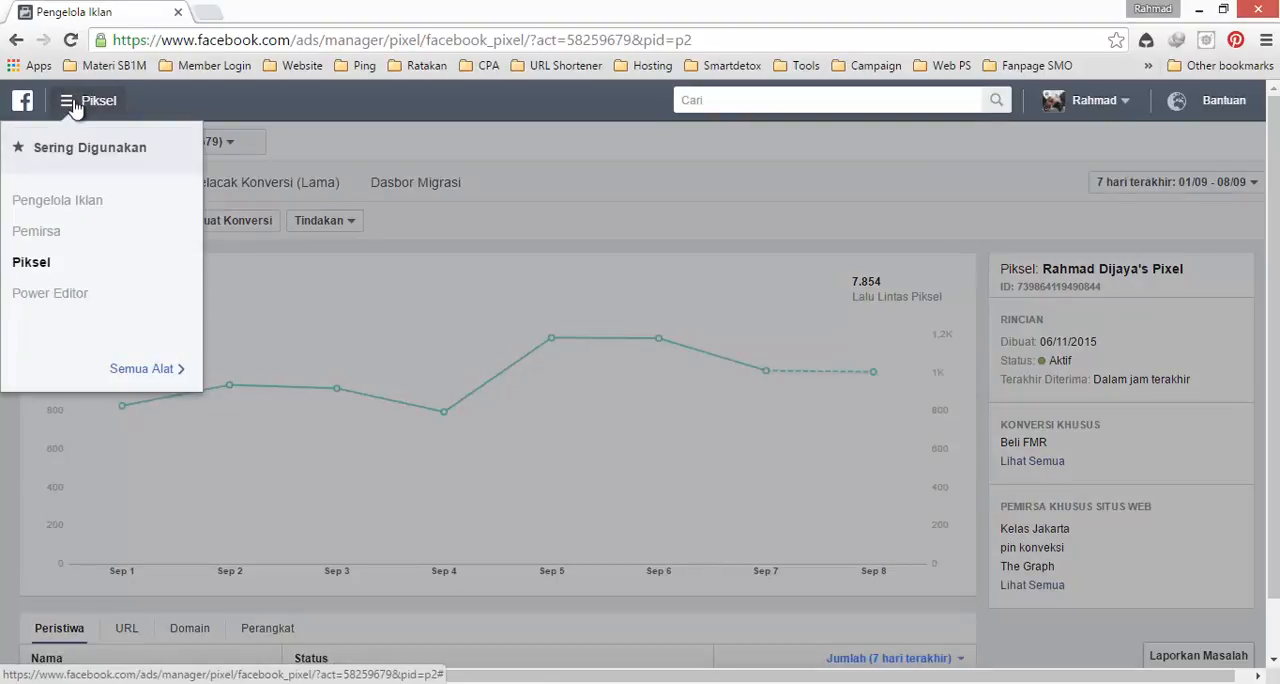
click(44, 233)
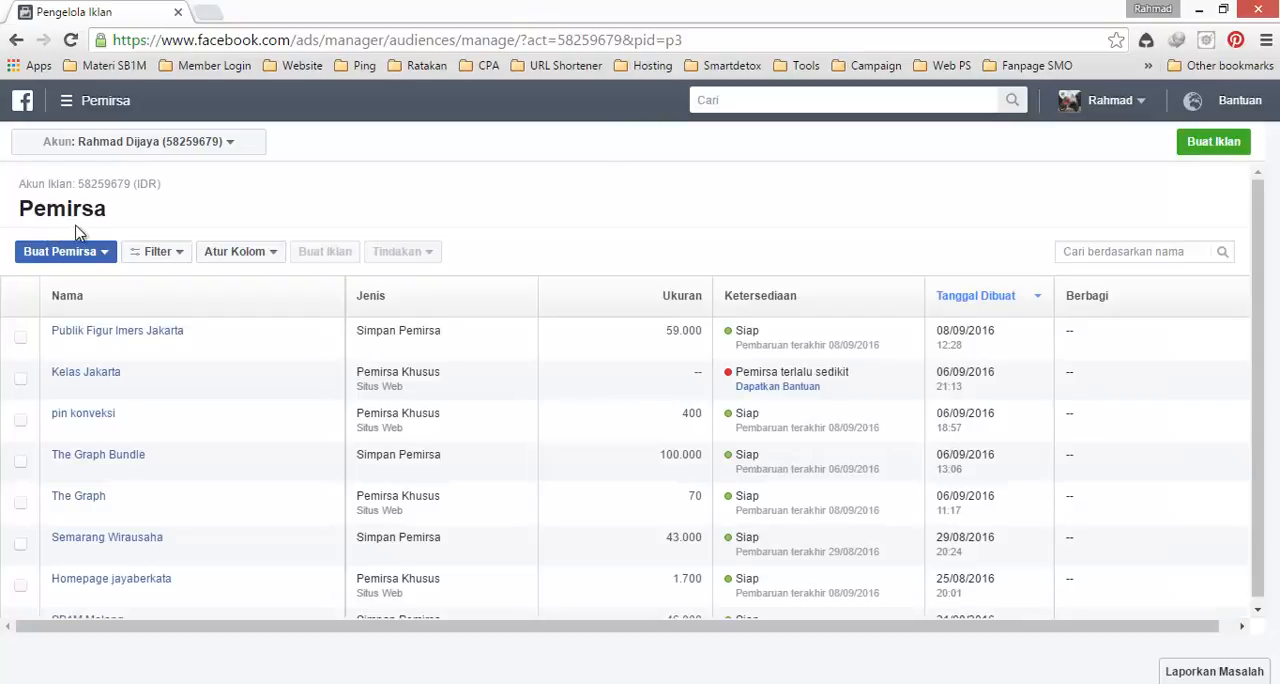
click(163, 255)
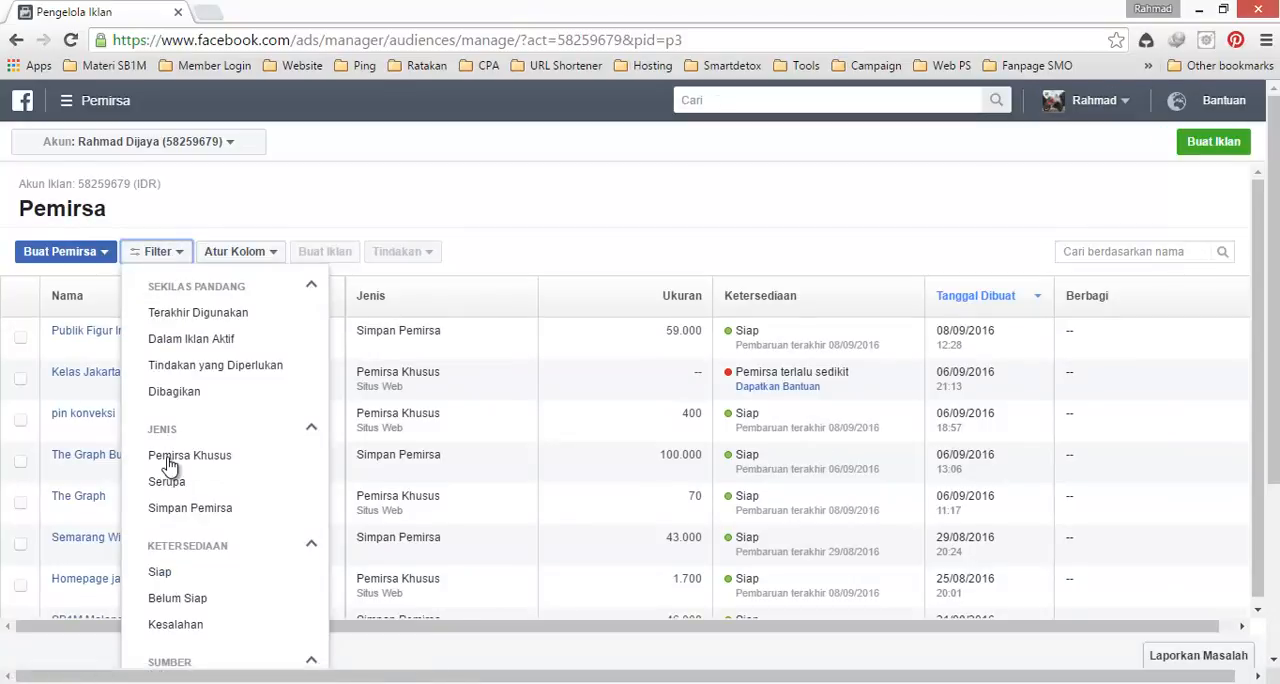
click(170, 458)
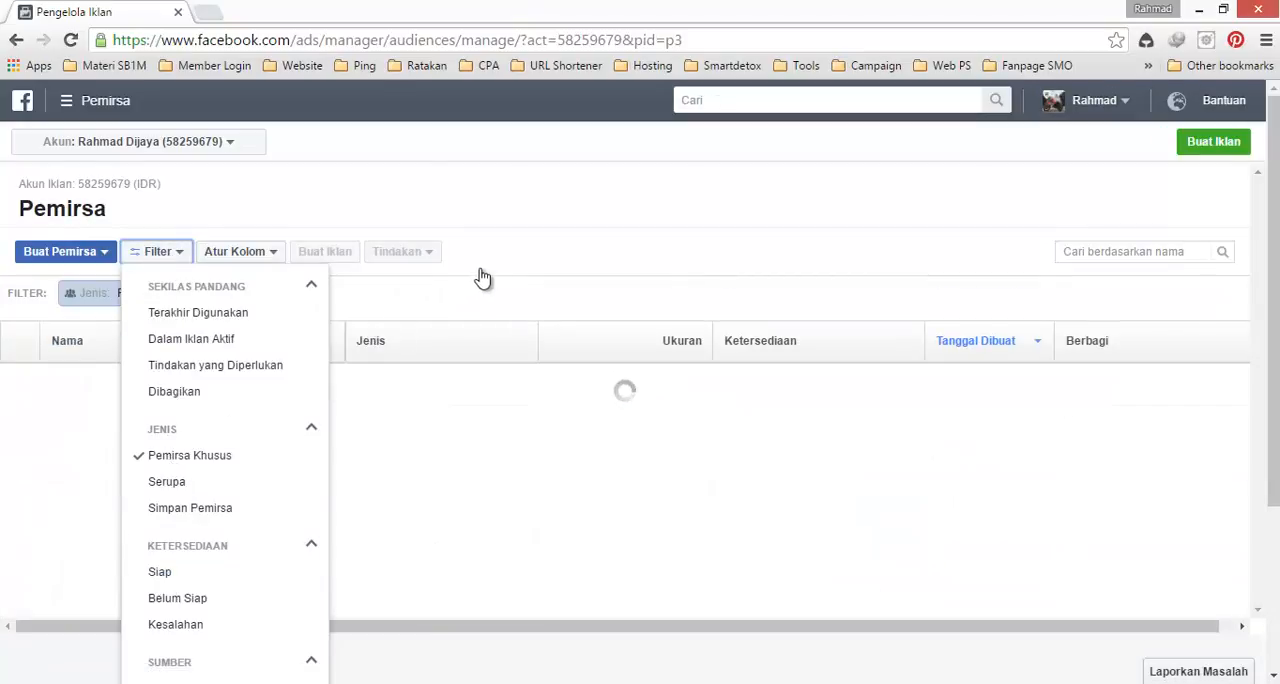
click(508, 283)
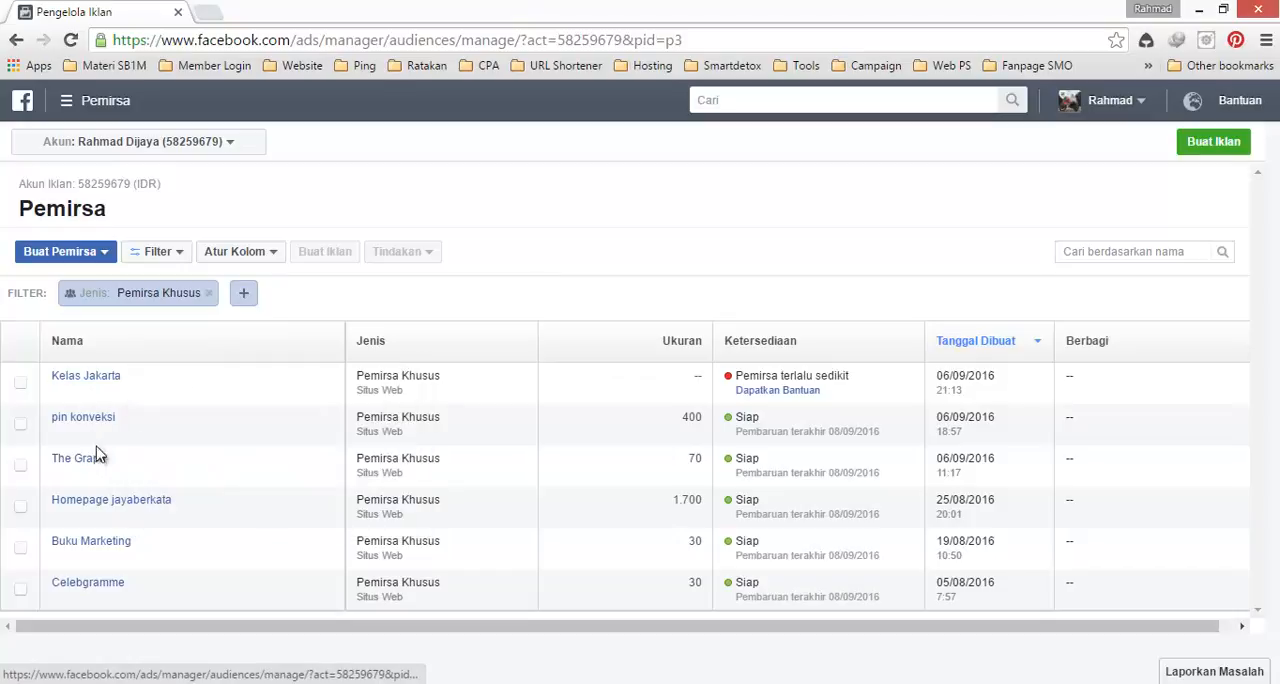
Step: Examine the size, type and URL rule of the The Graph custom audience
mouse_move(97, 485)
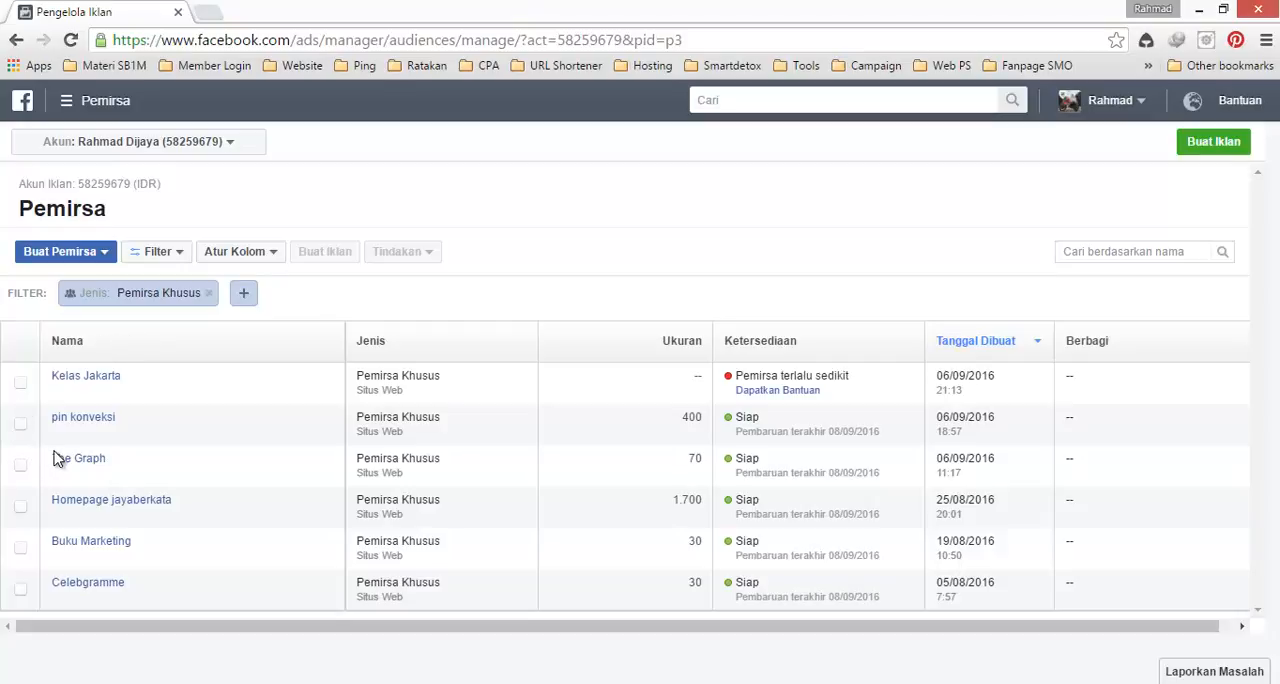
mouse_move(74, 462)
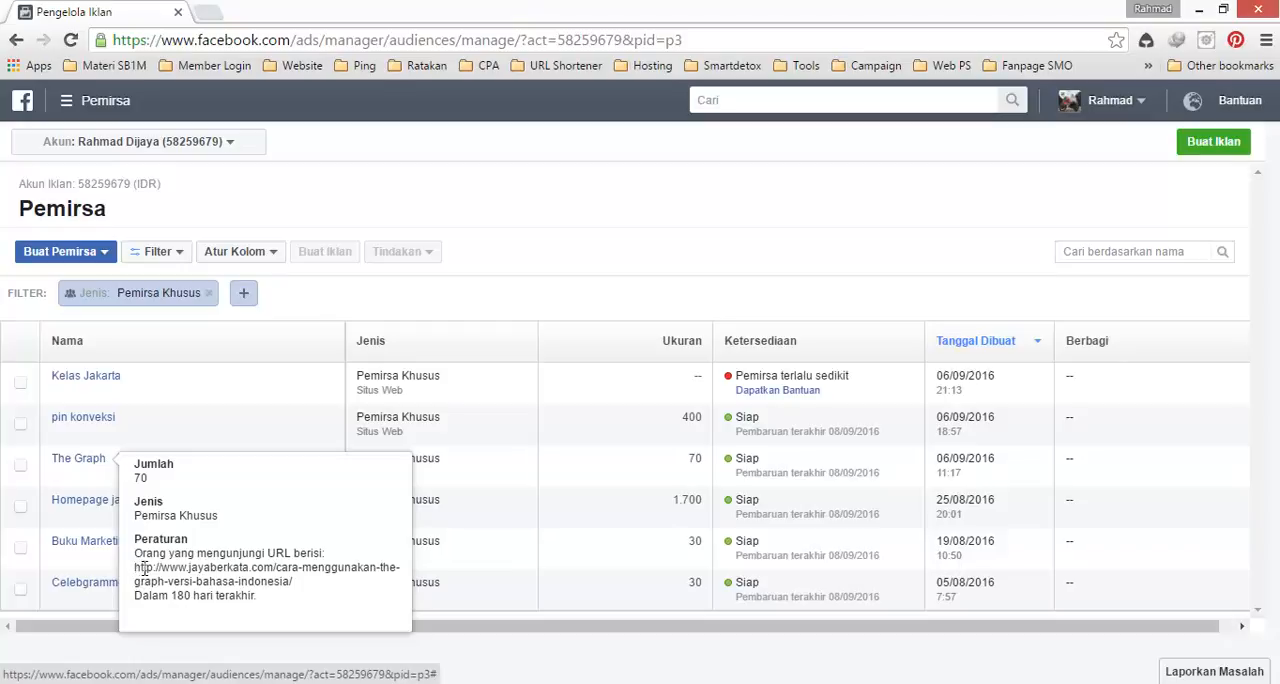
drag(134, 568, 314, 588)
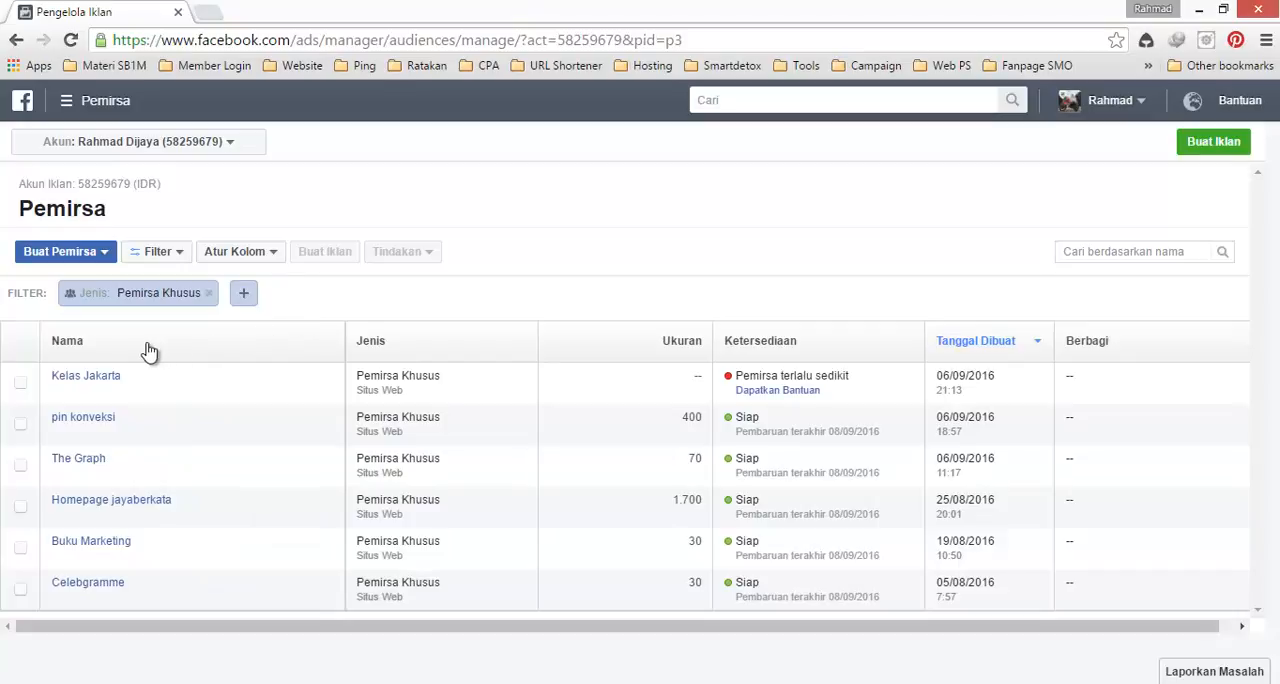
mouse_move(96, 378)
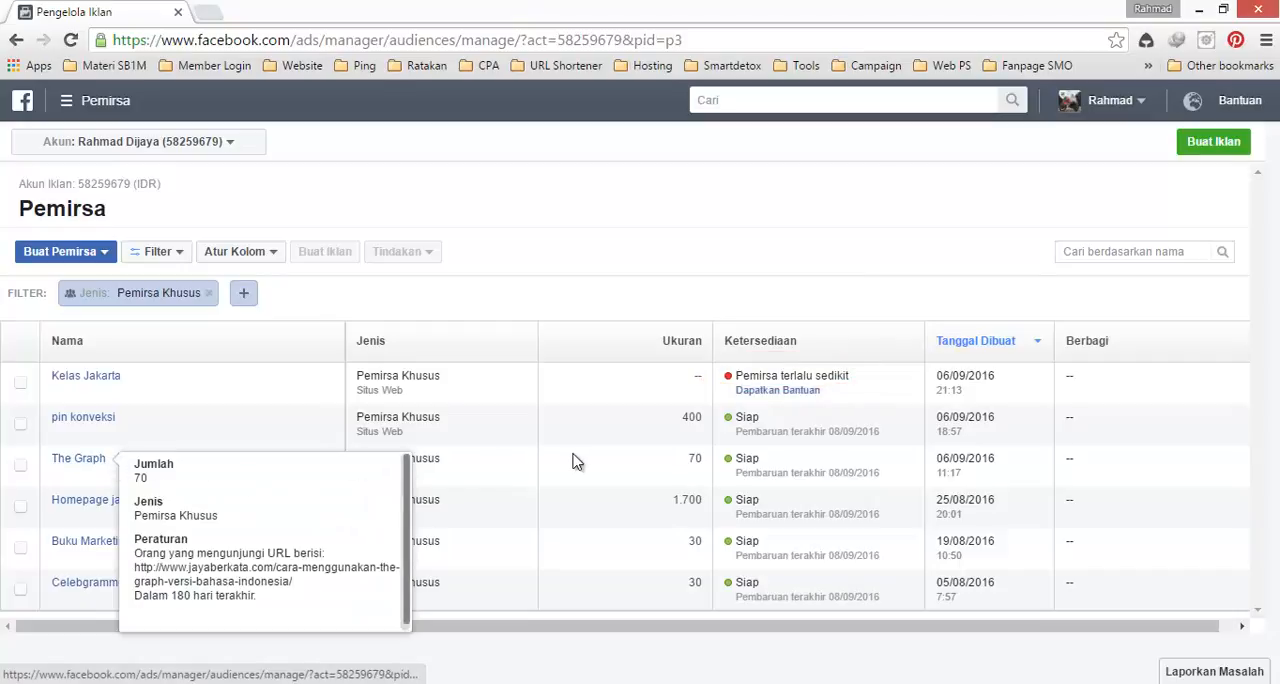
Step: Start a custom audience from website traffic, targeting Orang yang mengunjungi halaman web khusus
click(100, 257)
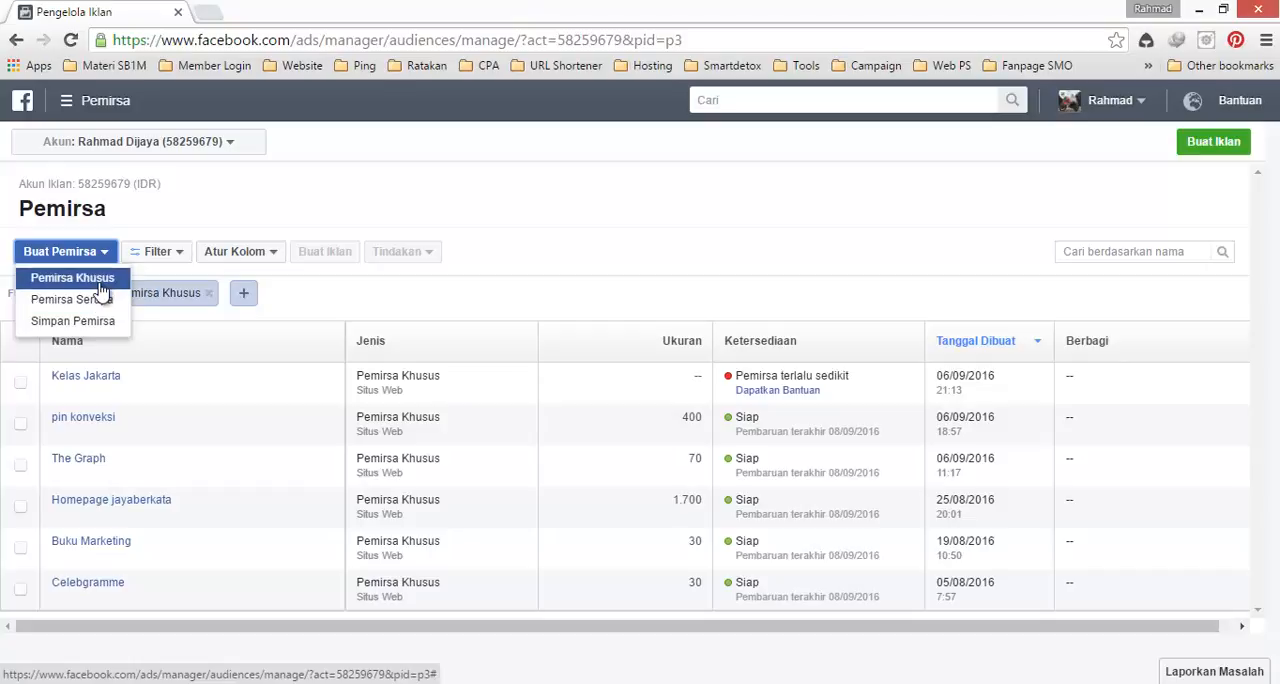
click(100, 288)
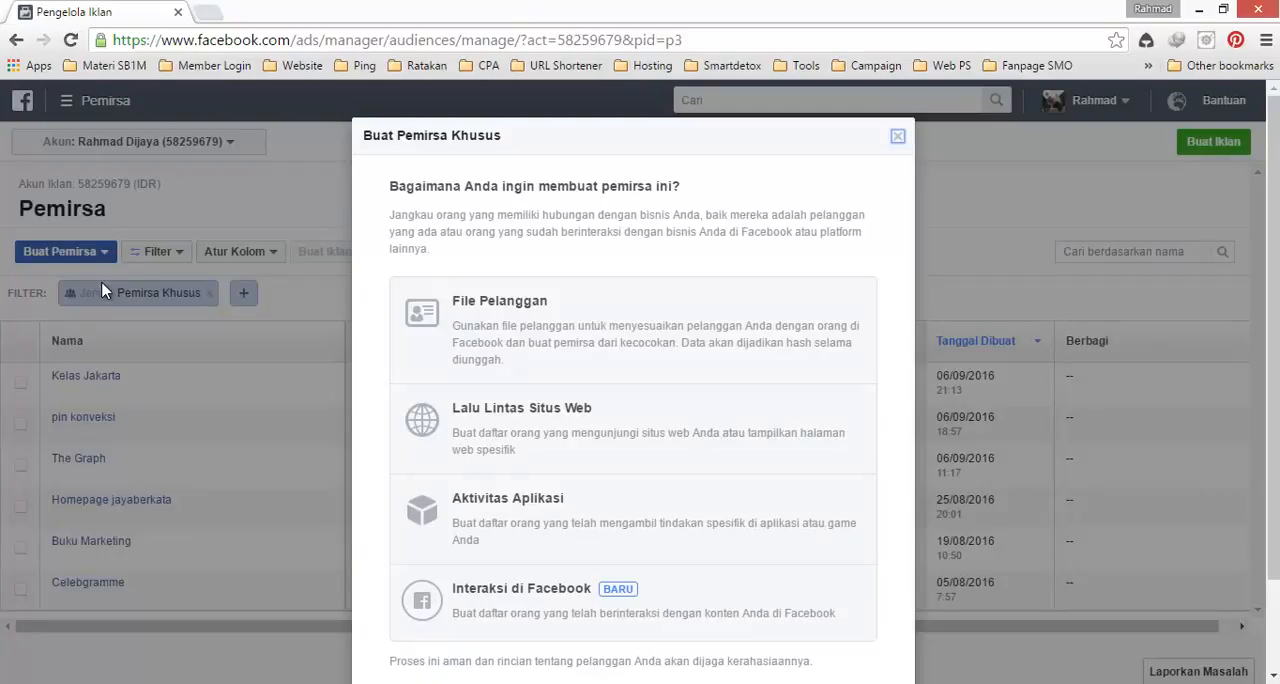
click(563, 415)
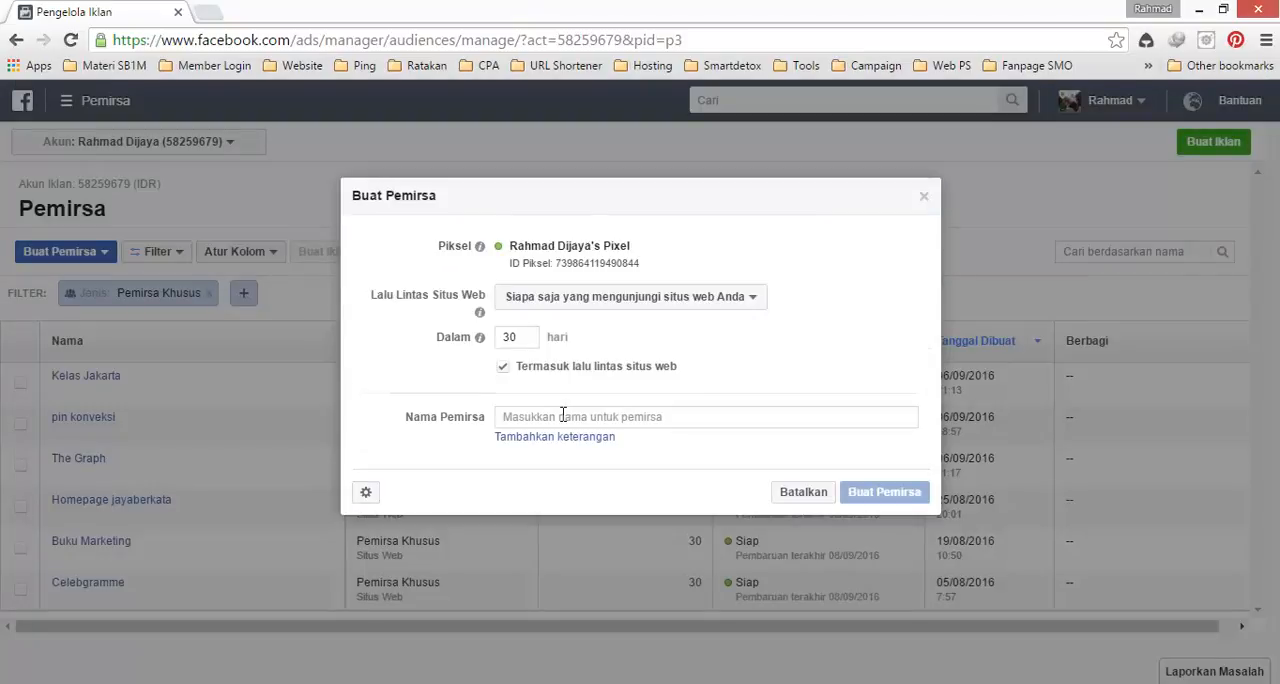
click(660, 300)
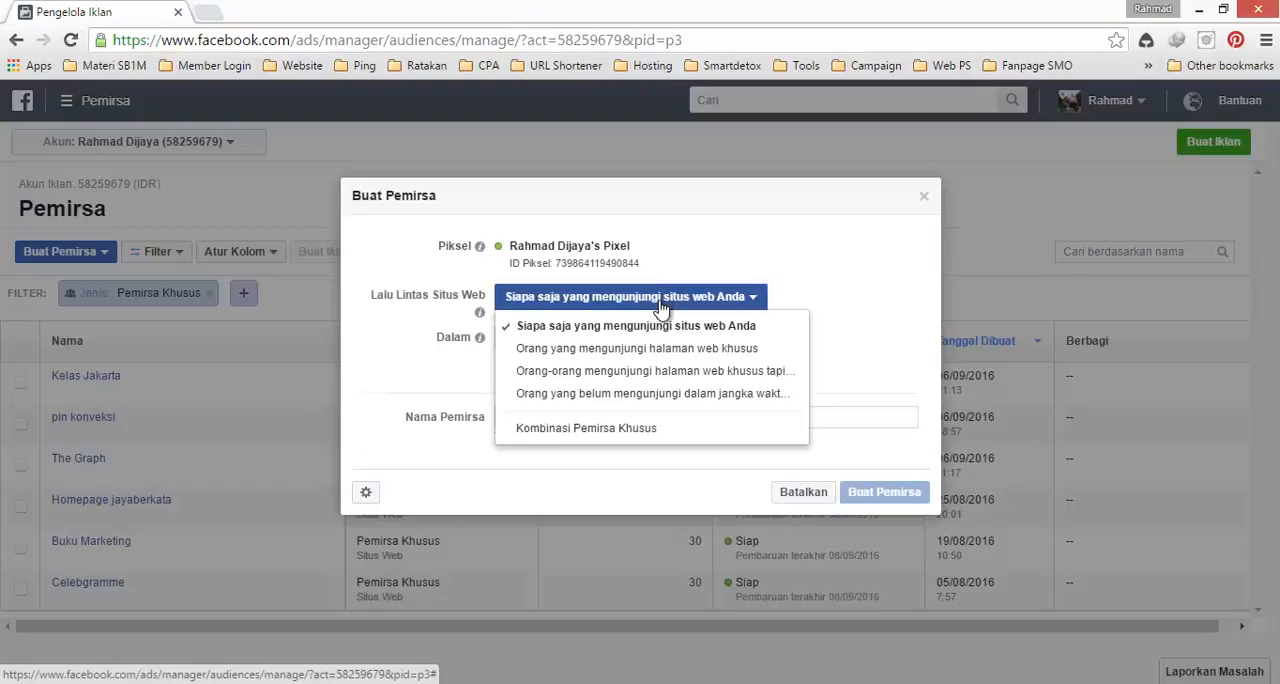
click(683, 352)
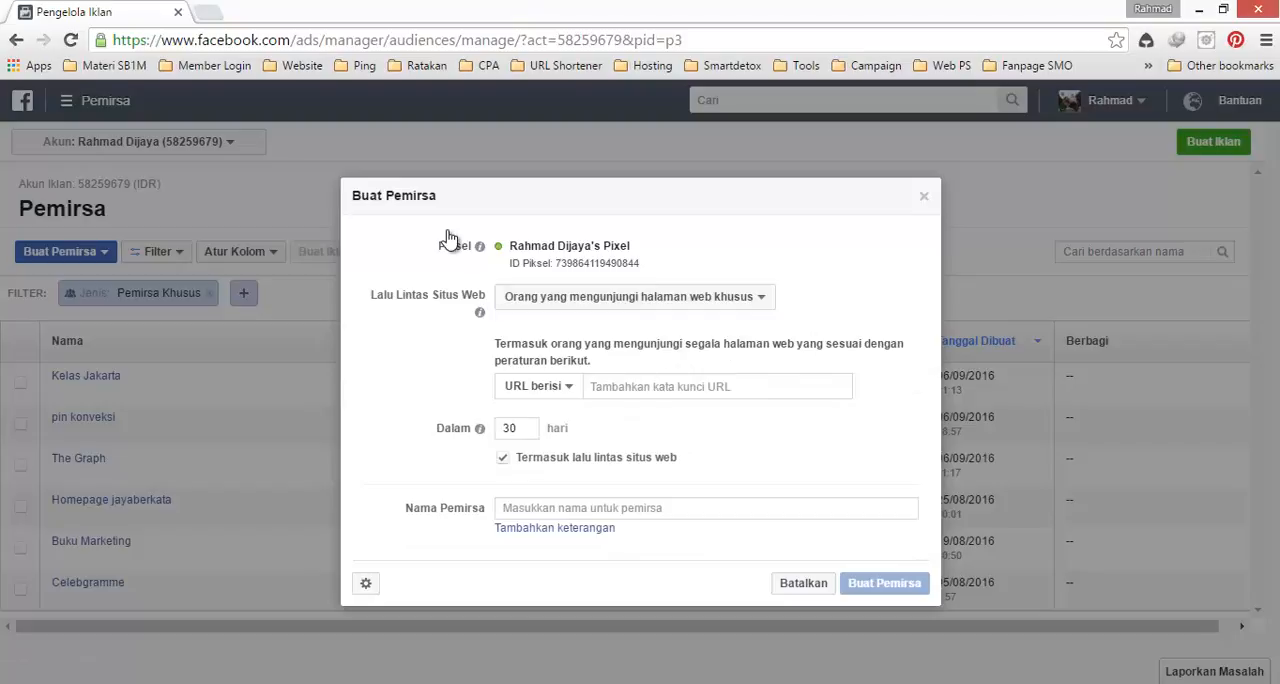
Step: Load jayaberkata.com/kelasjakarta in a new browser tab and copy its address
click(210, 13)
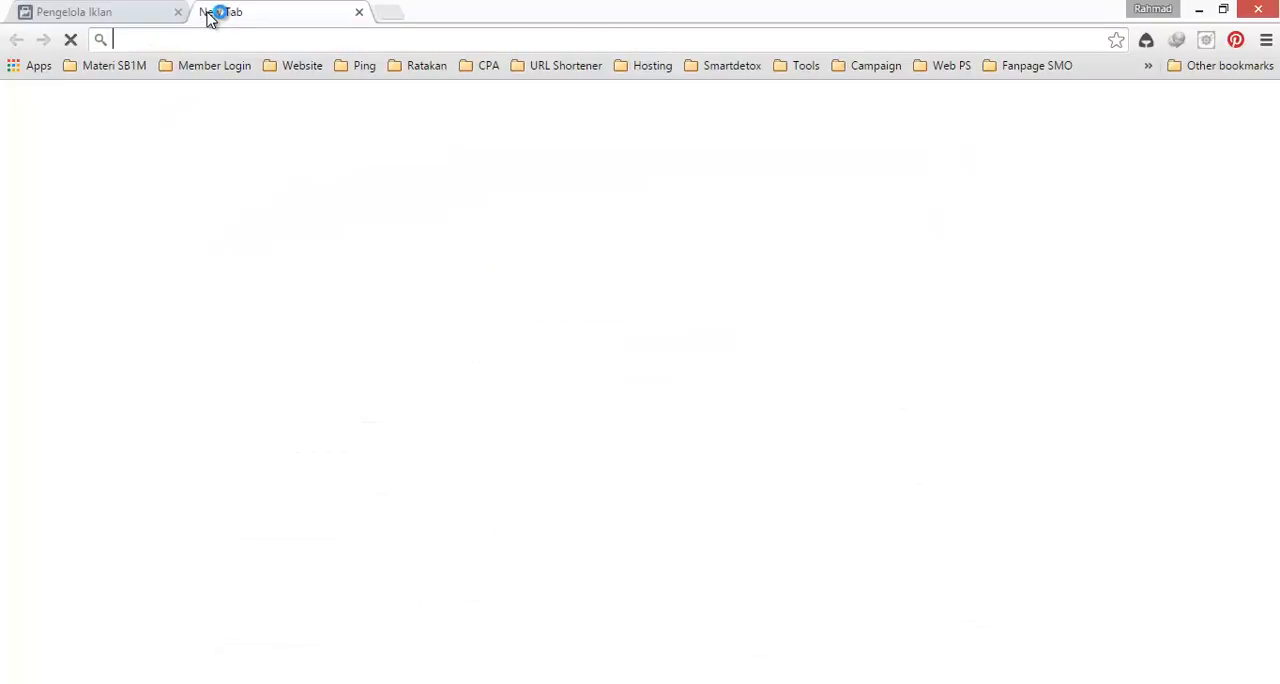
text(j)
key(Right)
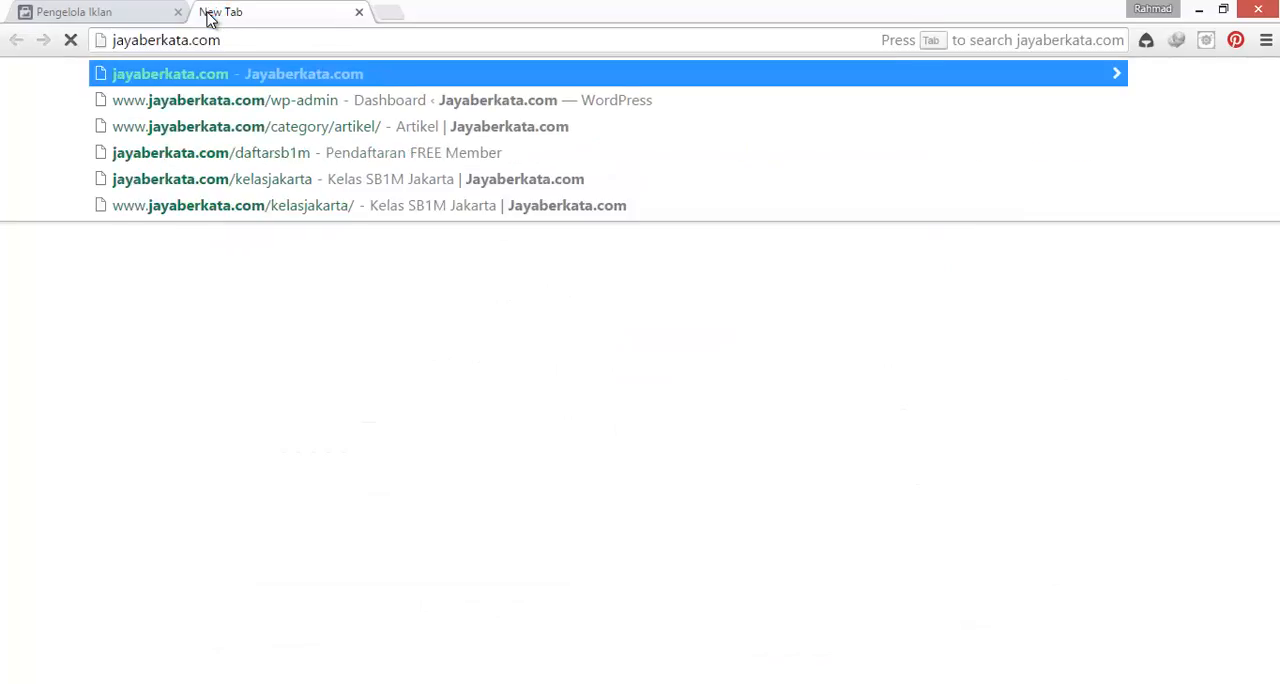
text(/kelasjakarta)
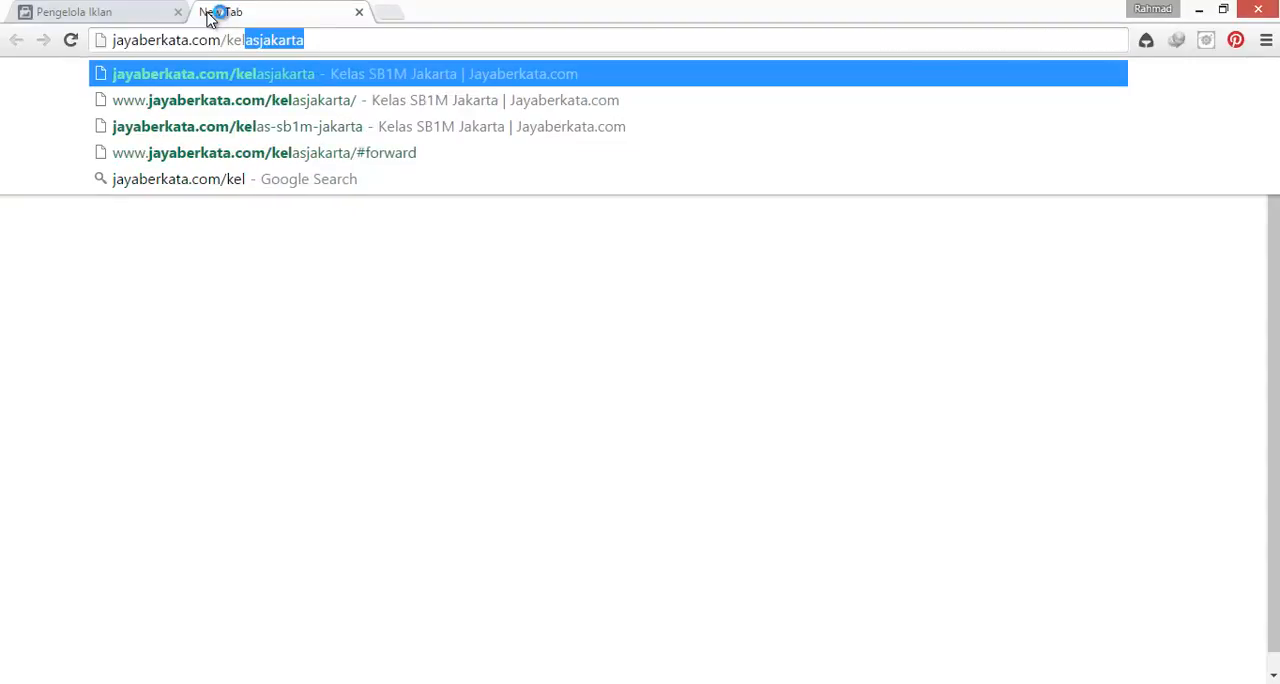
key(Return)
click(258, 40)
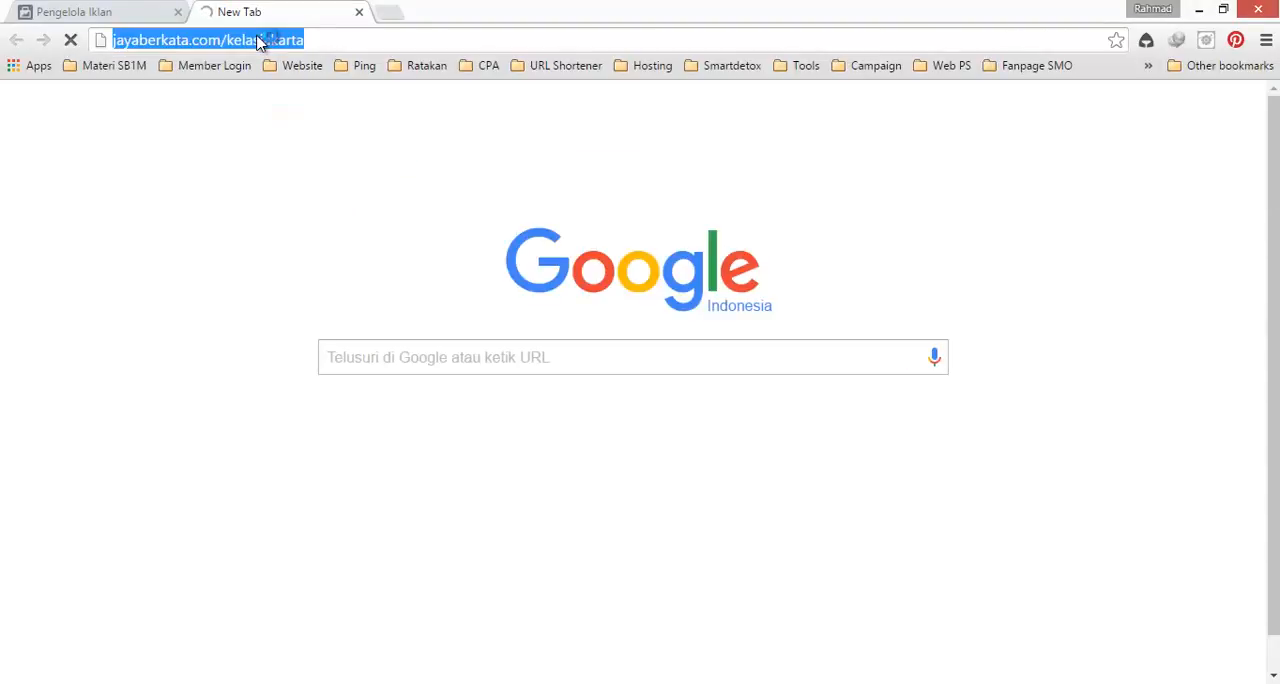
click(147, 12)
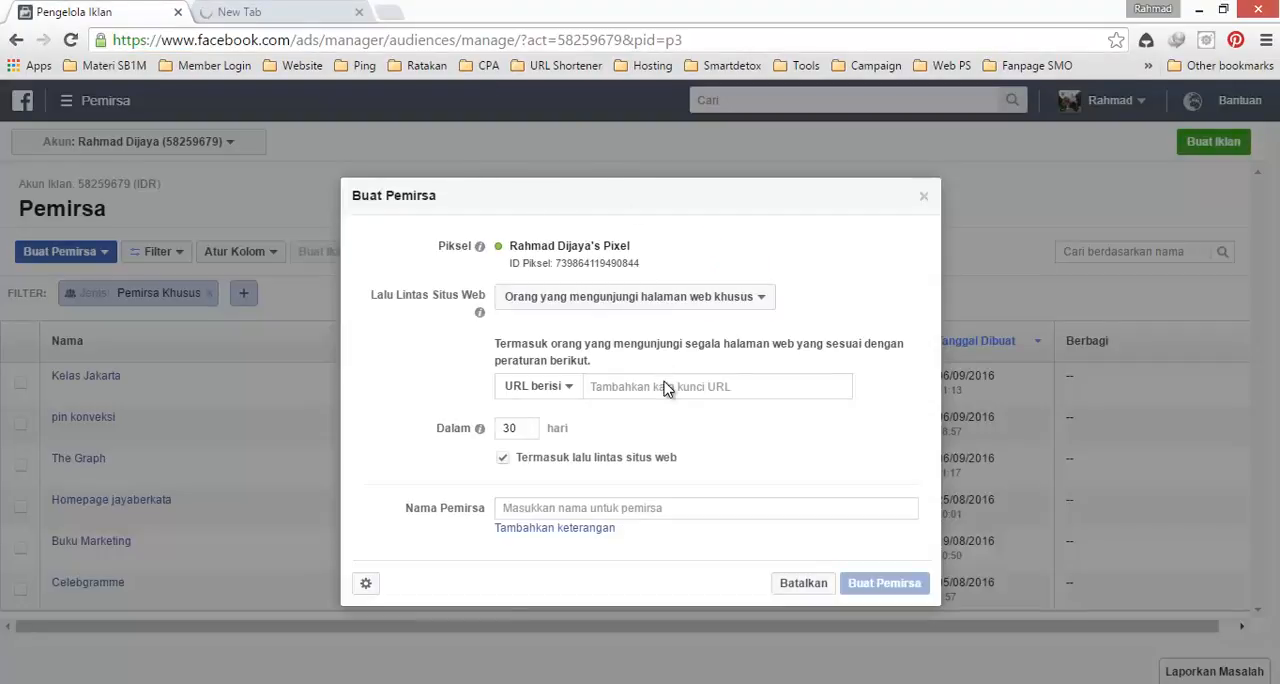
click(670, 385)
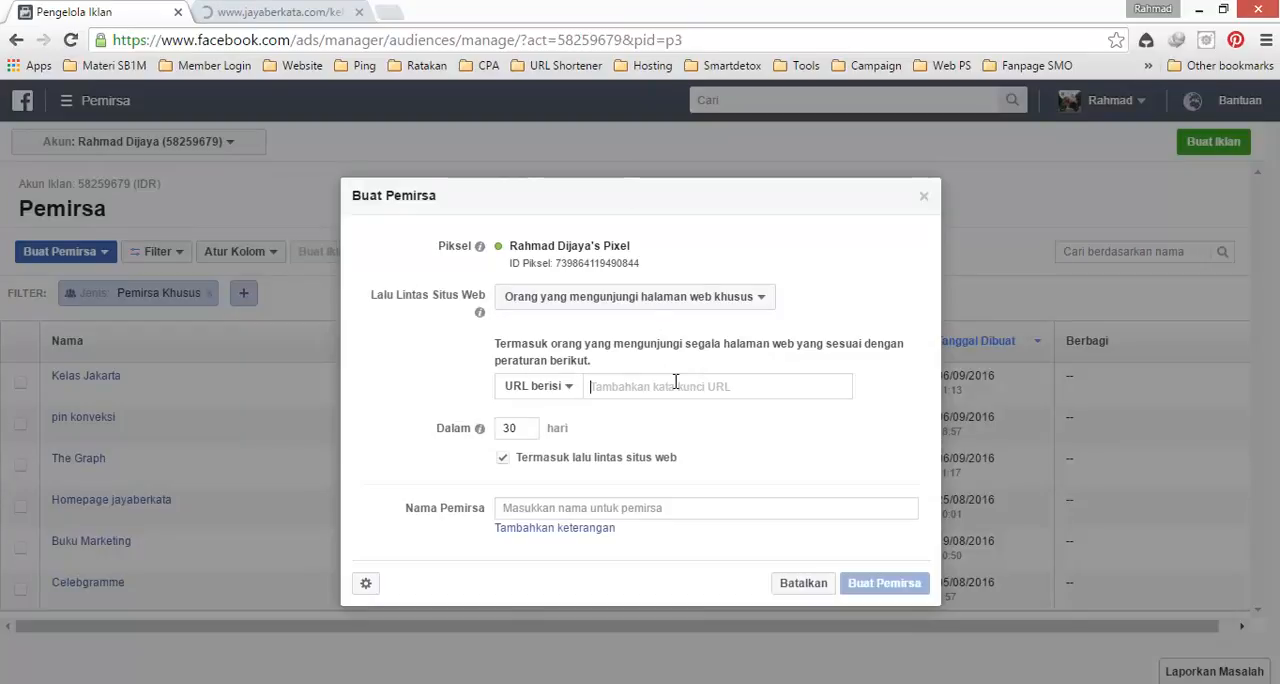
key(ctrl+v)
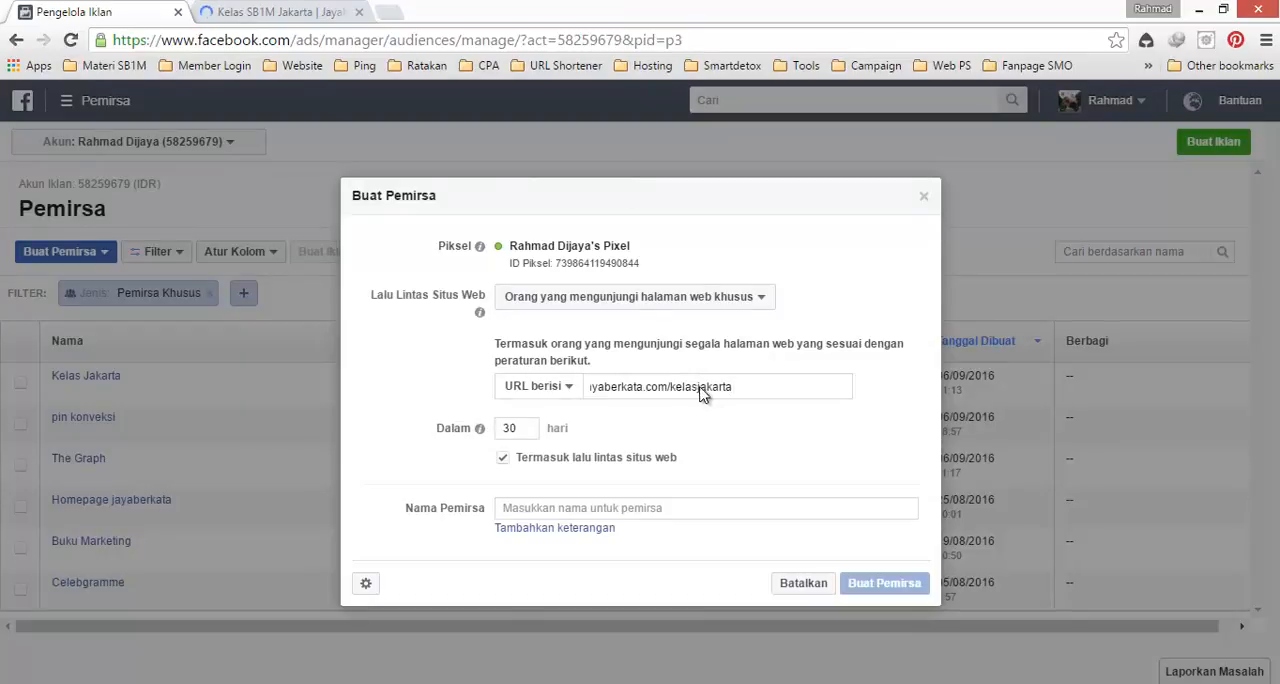
key(Return)
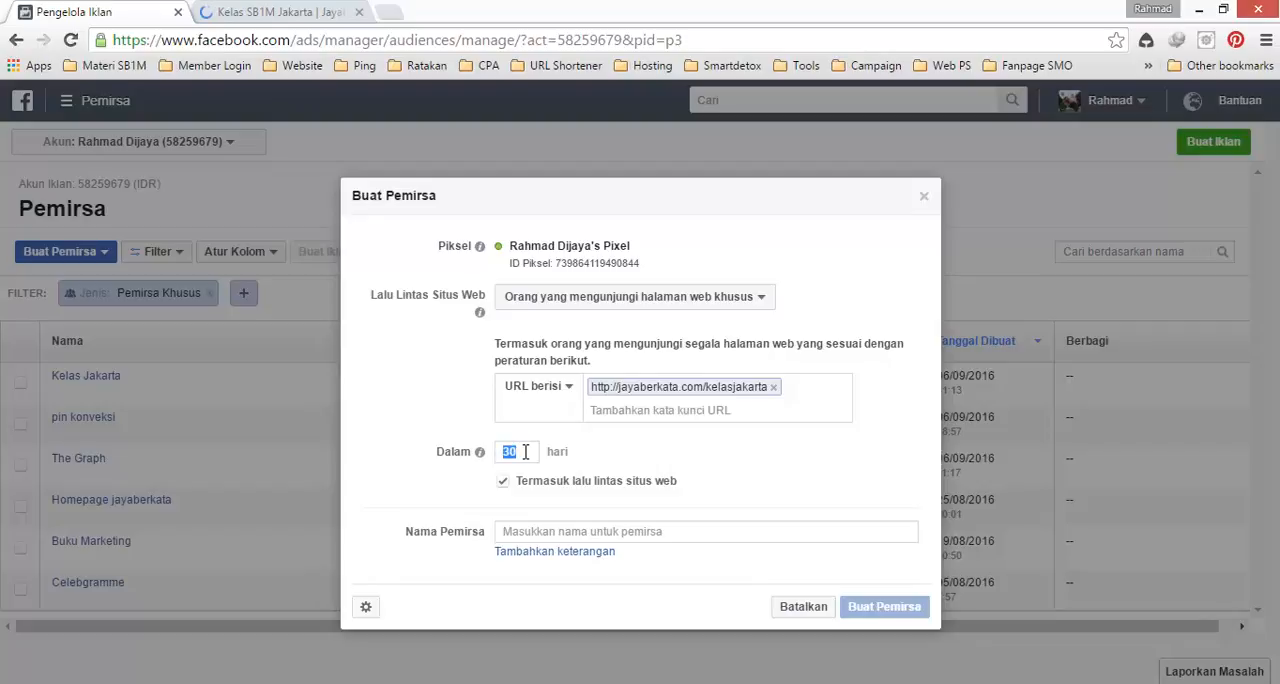
Step: Name the audience SB1M Jakarta and create it
click(548, 531)
text(SB1M)
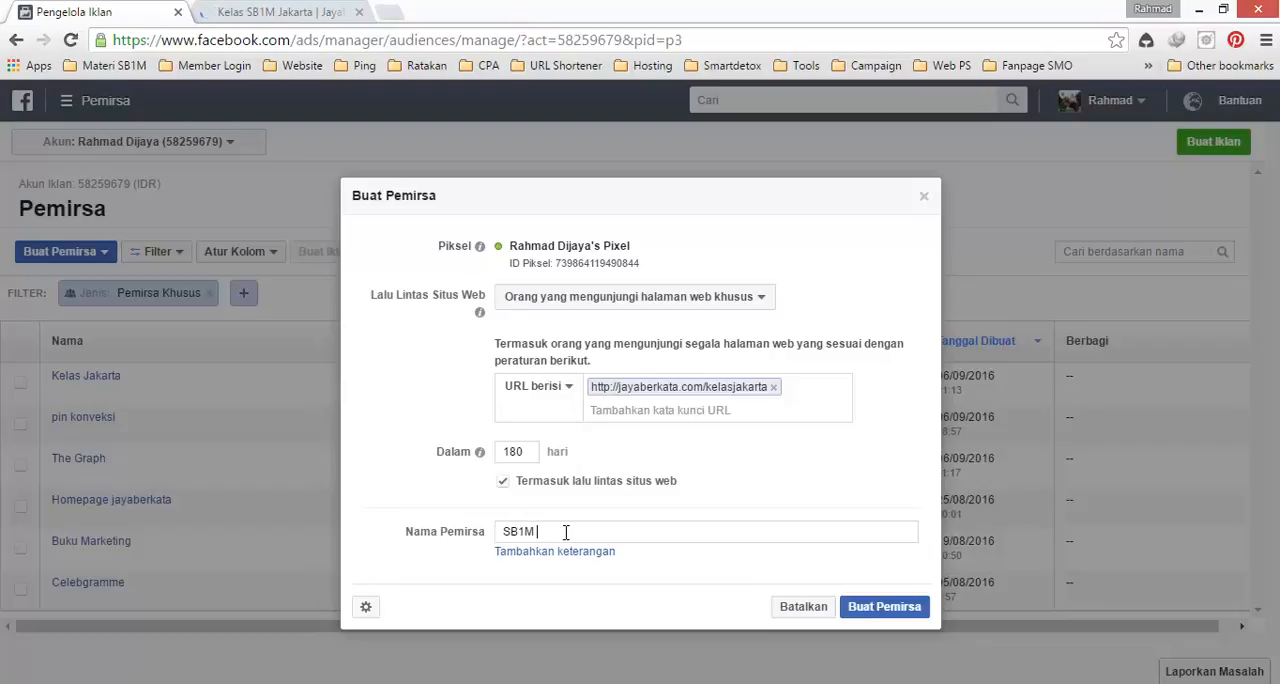
text( Jakarta)
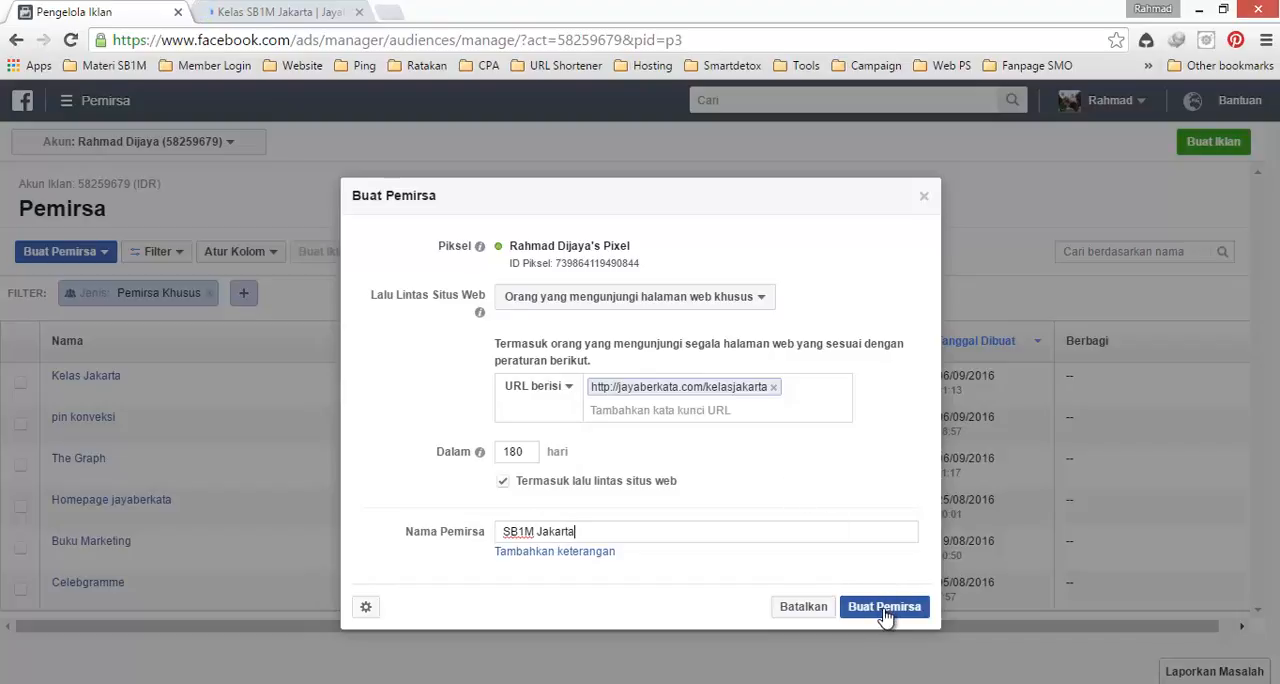
click(884, 611)
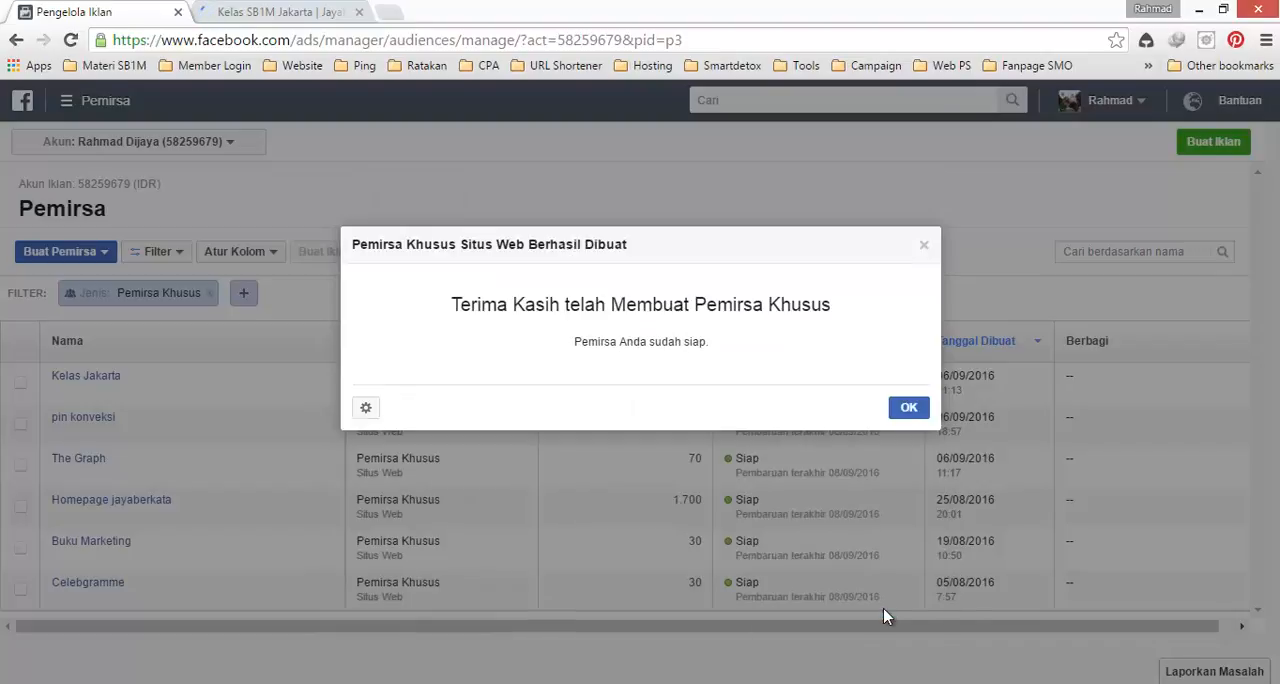
click(907, 409)
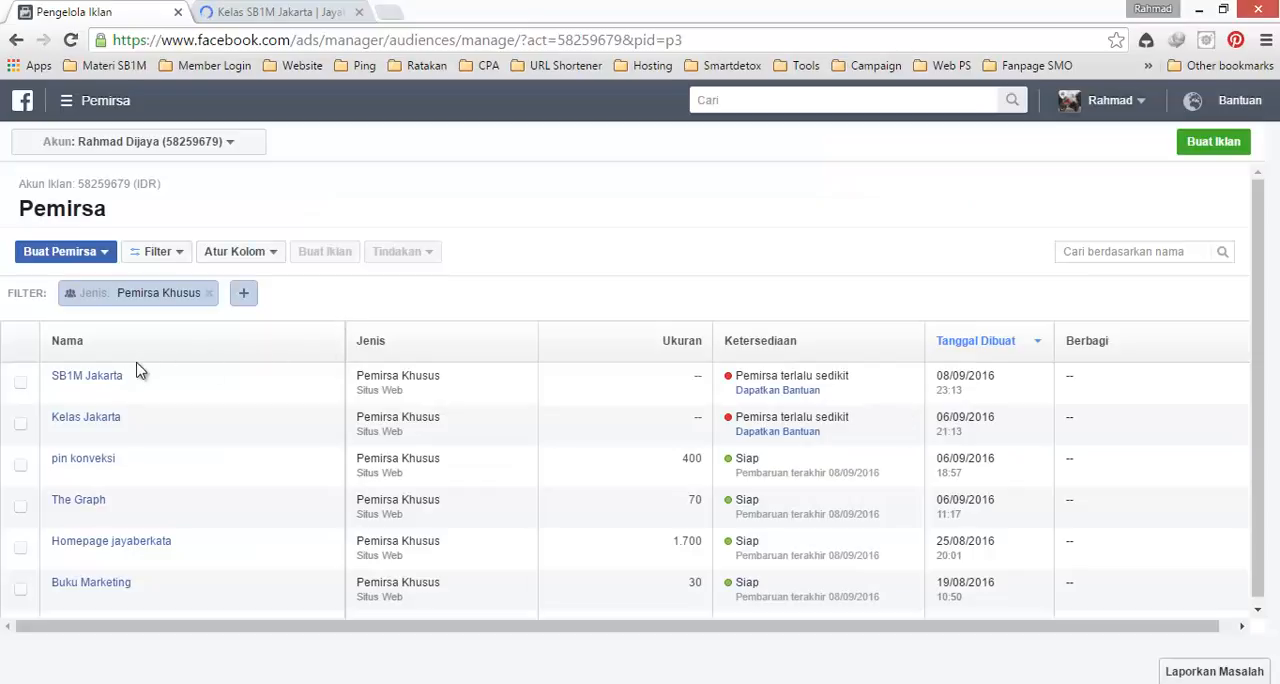
Step: Check the rule details of the SB1M Jakarta and Kelas Jakarta audiences
mouse_move(114, 384)
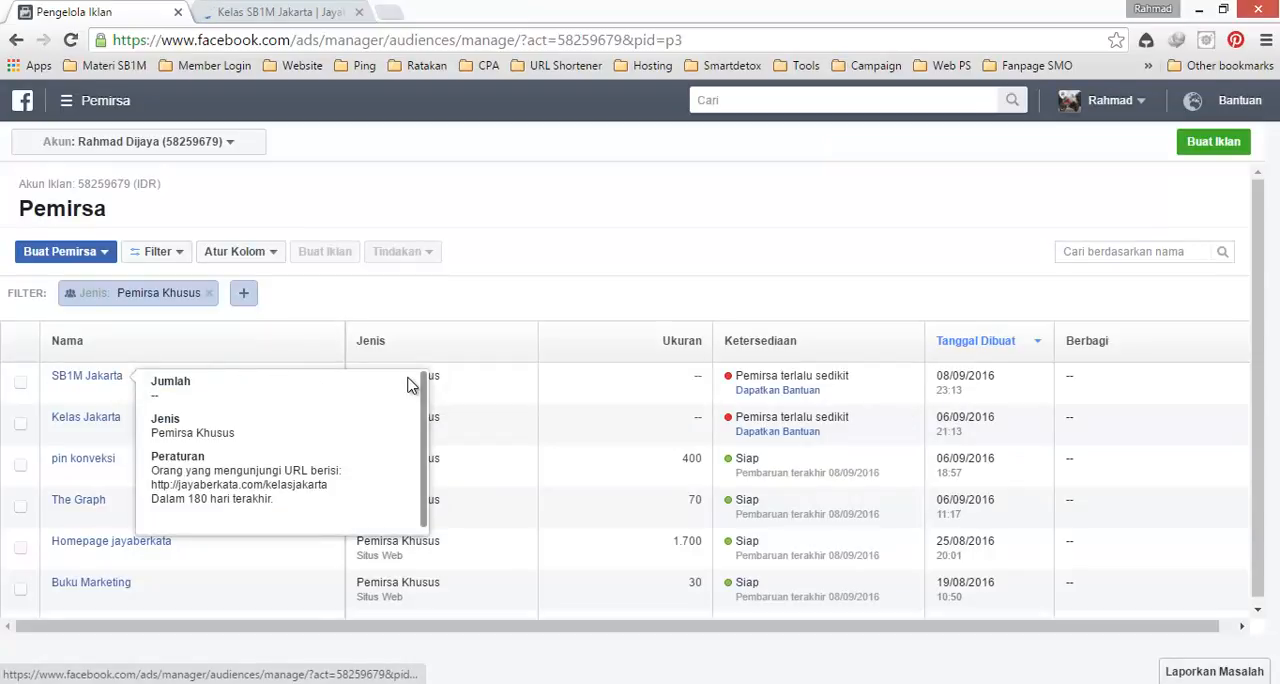
mouse_move(116, 422)
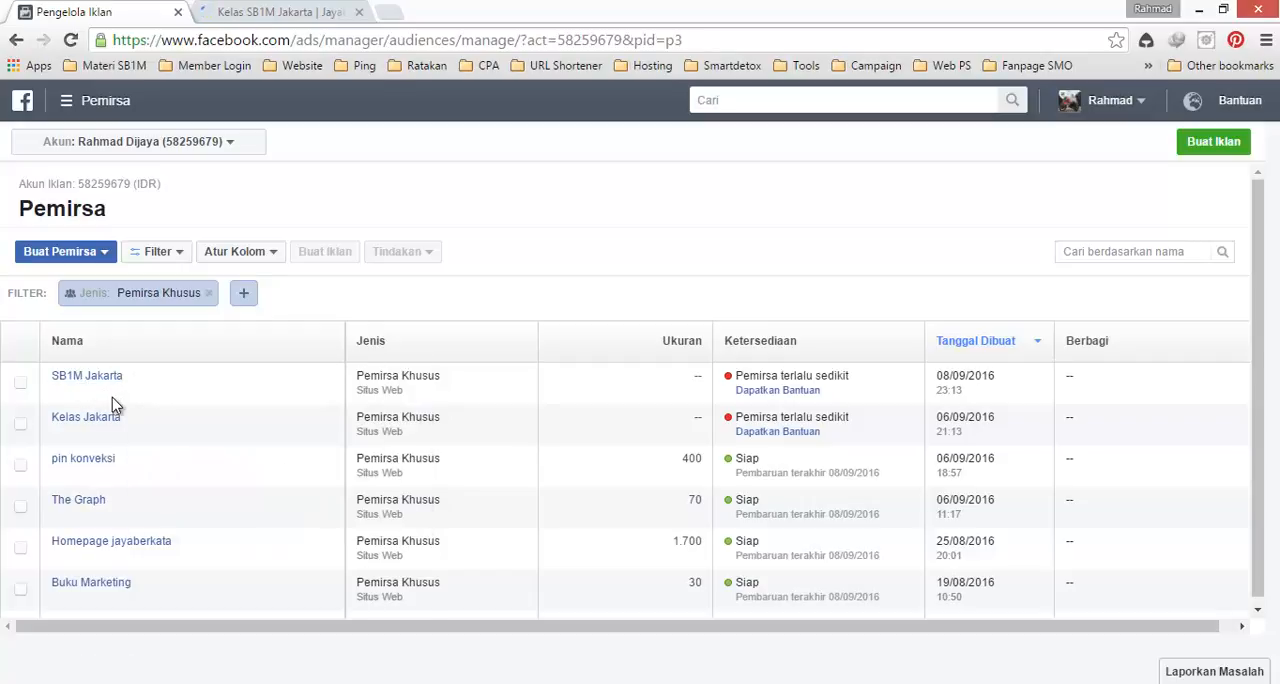
mouse_move(89, 378)
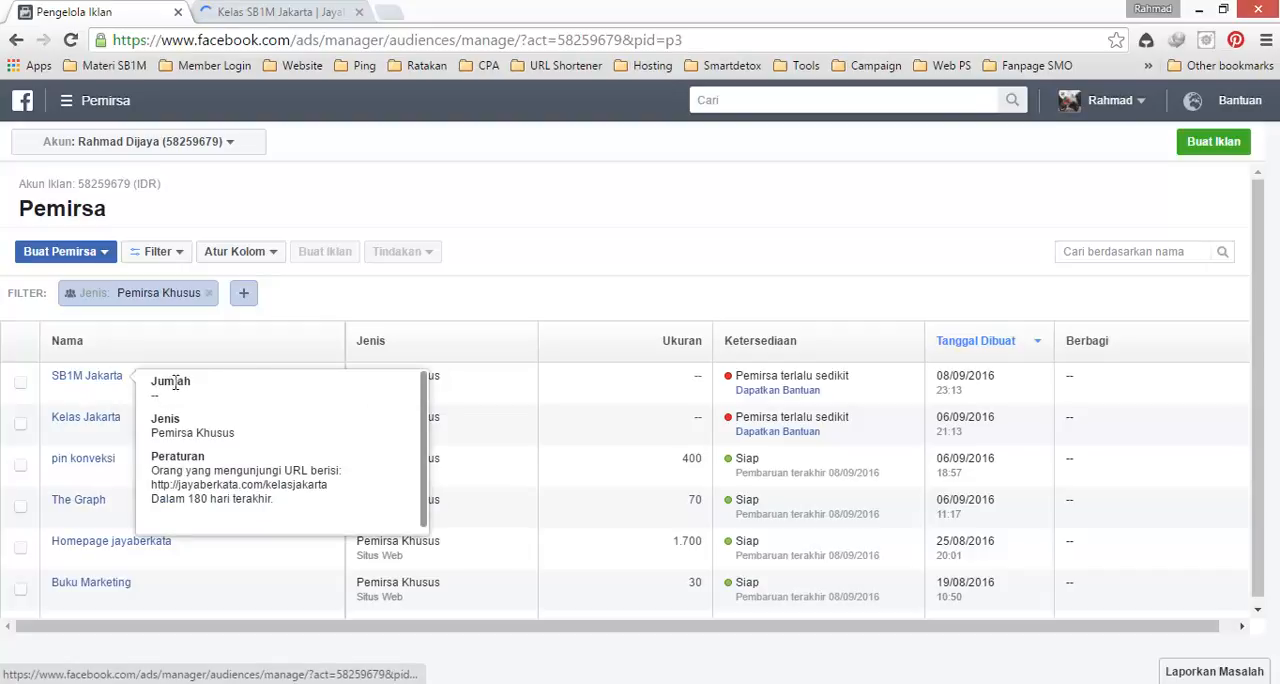
Step: Permanently delete the SB1M Jakarta audience
click(20, 386)
click(414, 253)
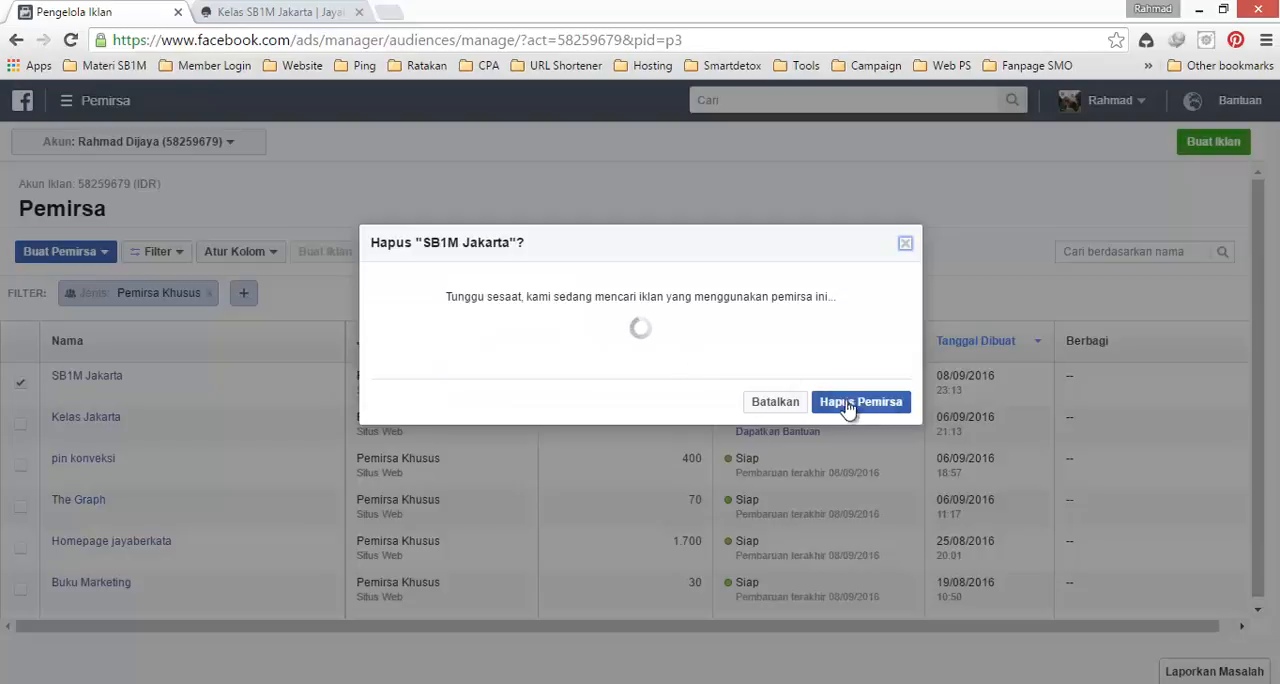
click(850, 405)
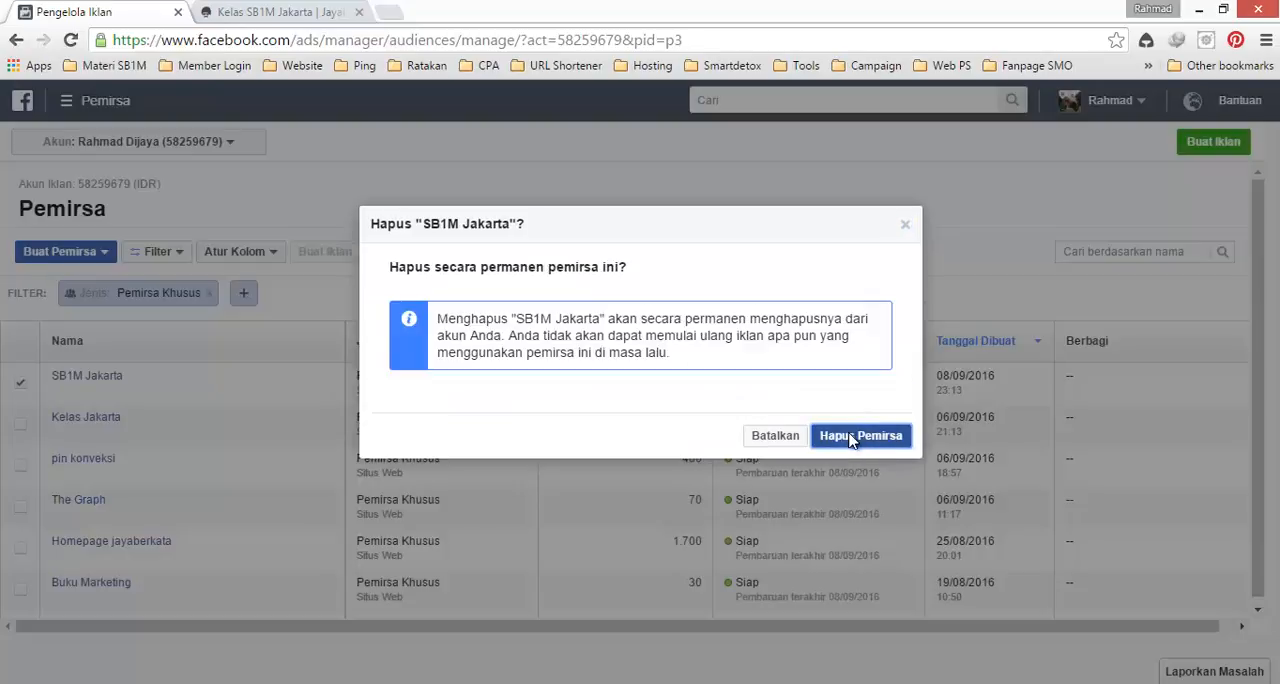
click(851, 437)
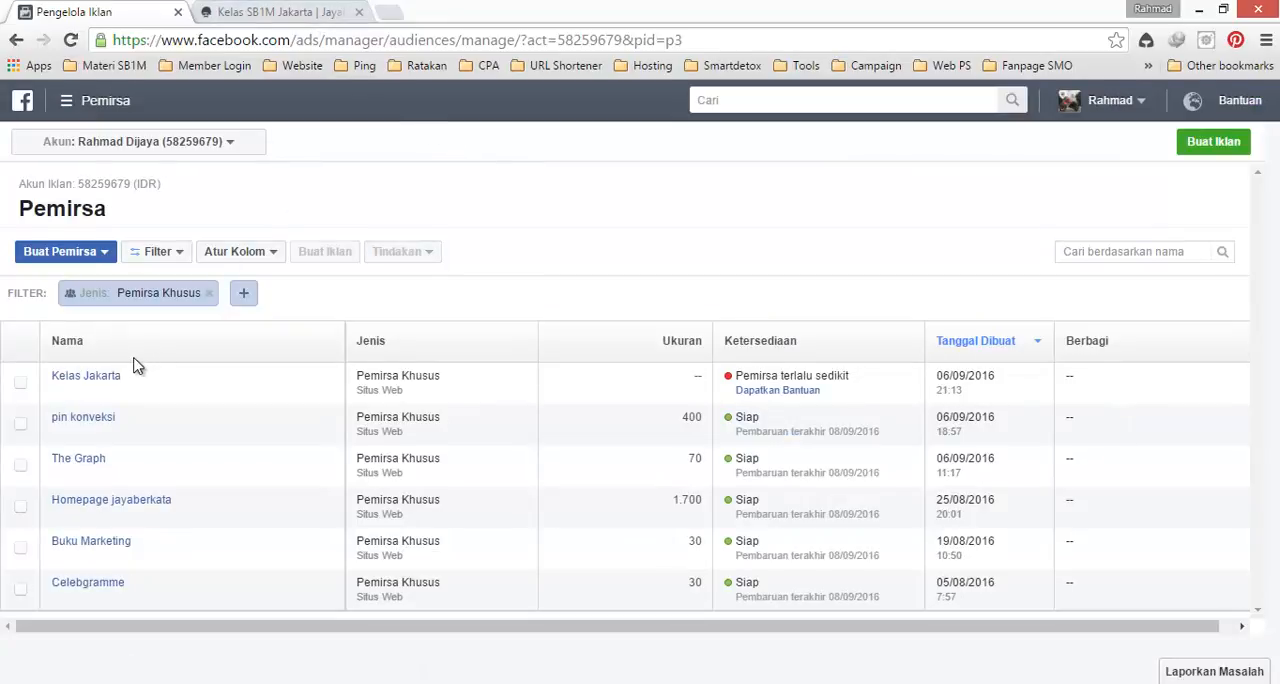
Step: Compare the Kelas Jakarta audience's URL rule with the address of the open kelasjakarta page, dismissing the page's pop-up
mouse_move(103, 381)
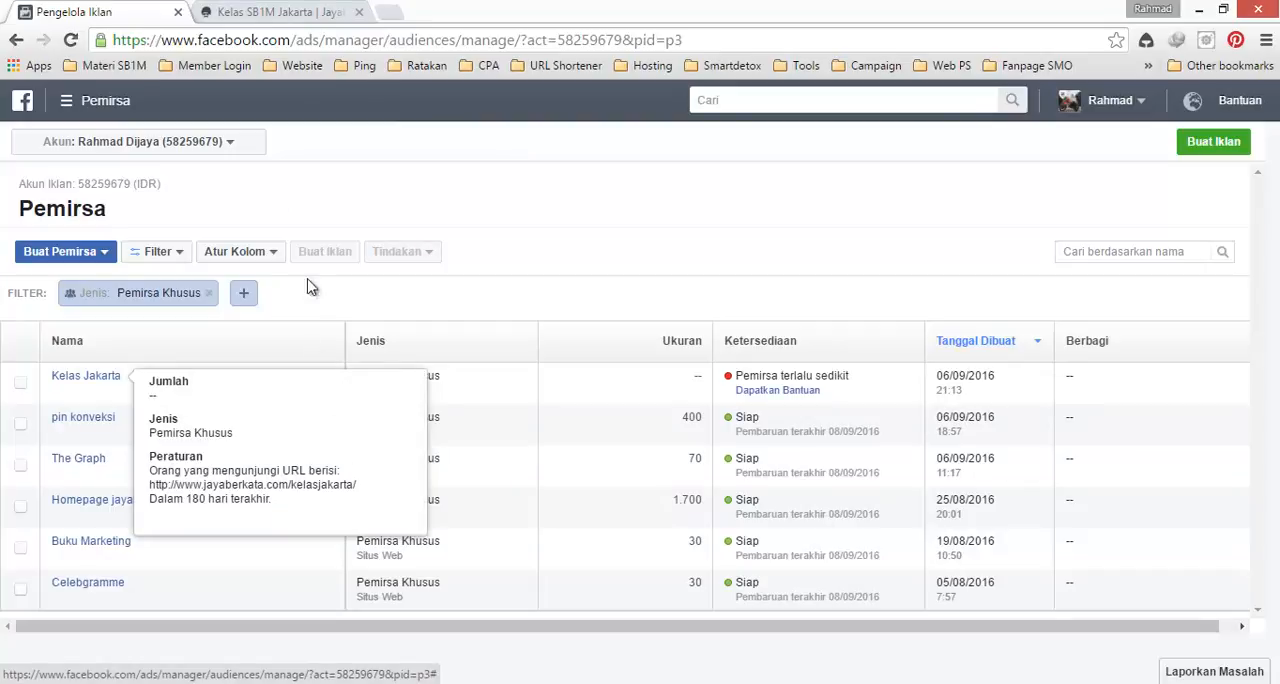
click(295, 10)
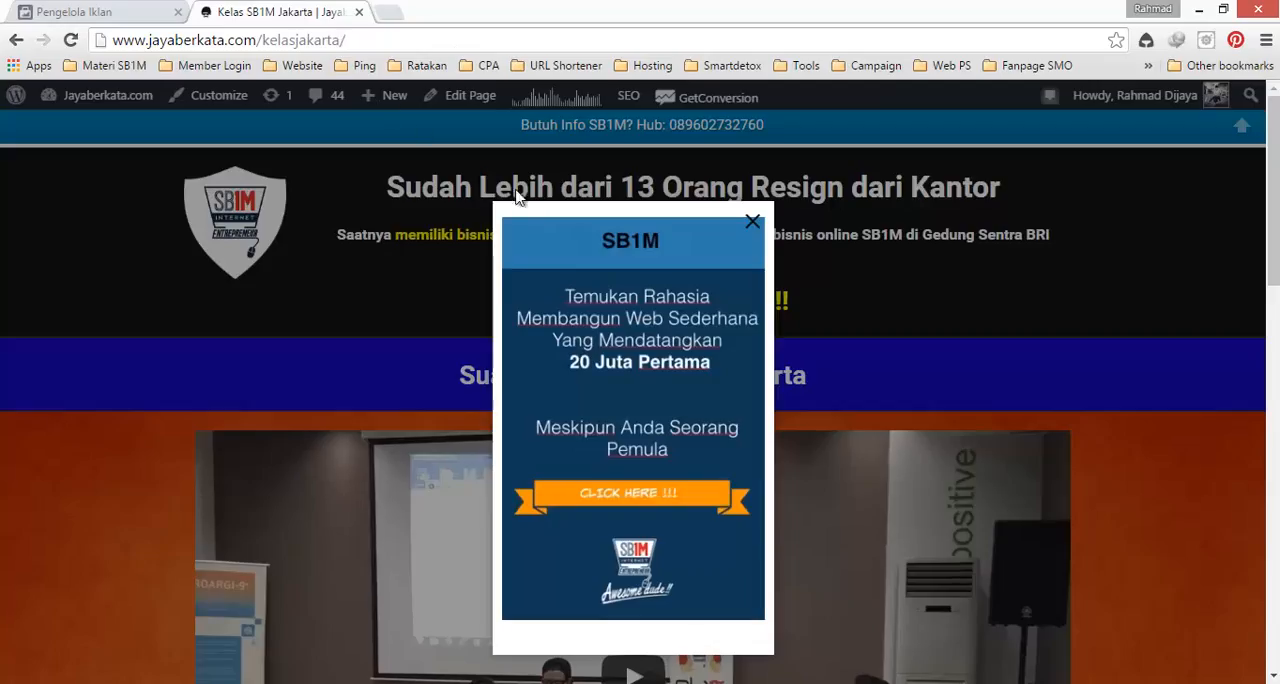
click(753, 221)
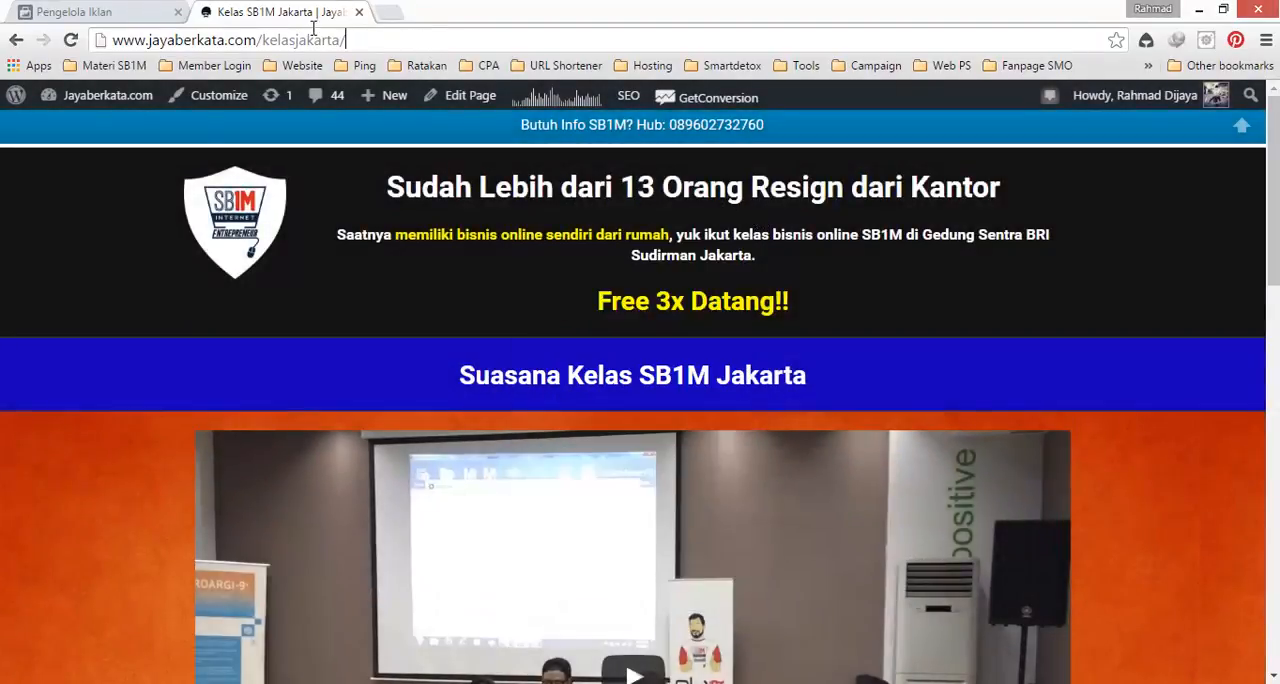
drag(346, 40, 142, 40)
click(100, 237)
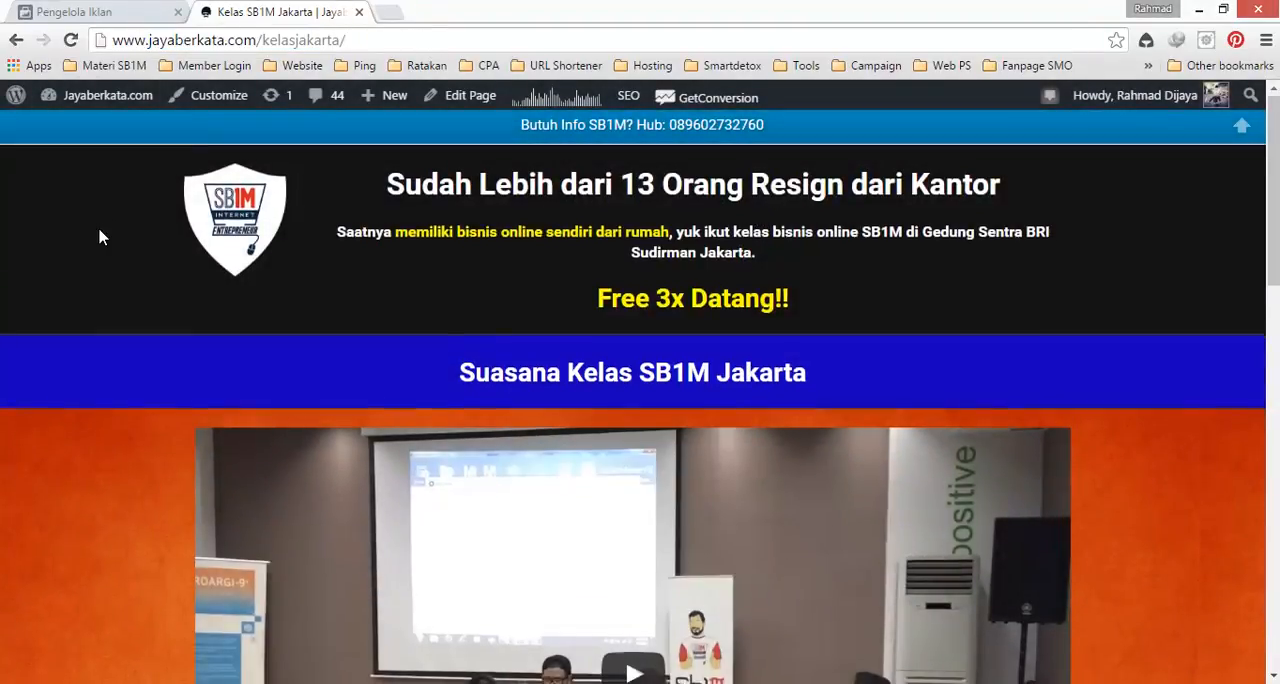
Step: Look through the rest of the kelasjakarta landing page, then return to the Kelas Jakarta entry in the audience list
scroll(100, 237, down, 5)
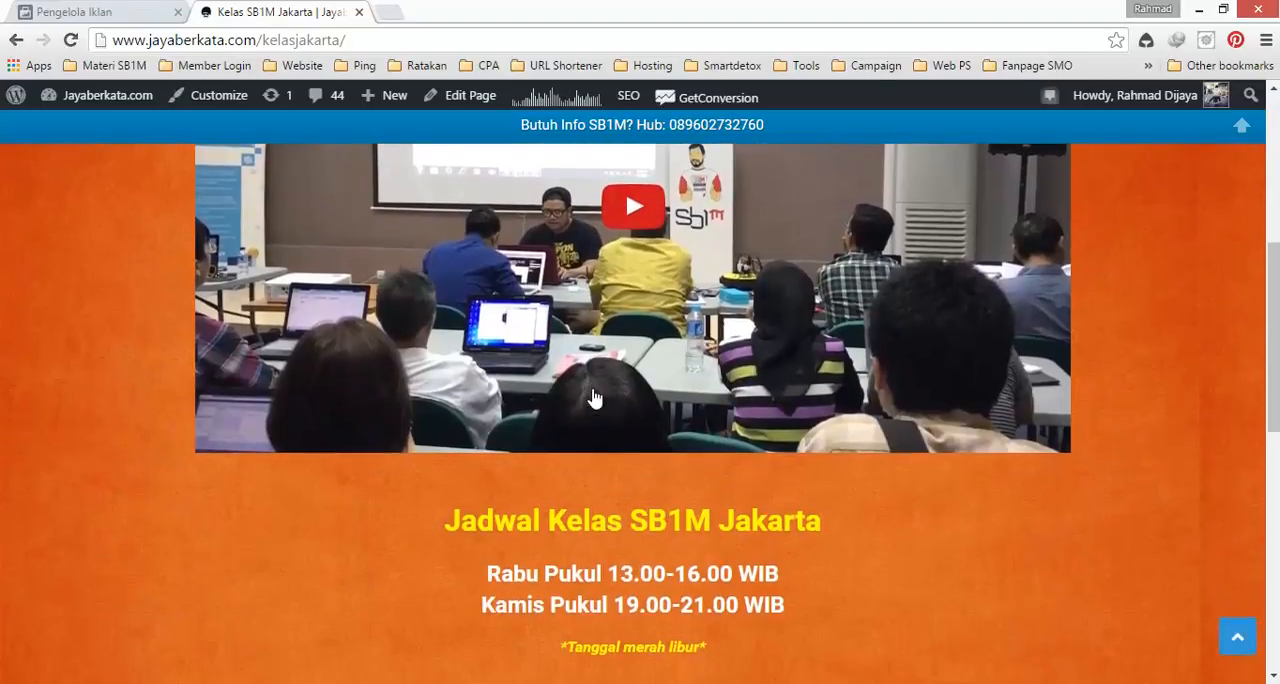
scroll(594, 398, down, 7)
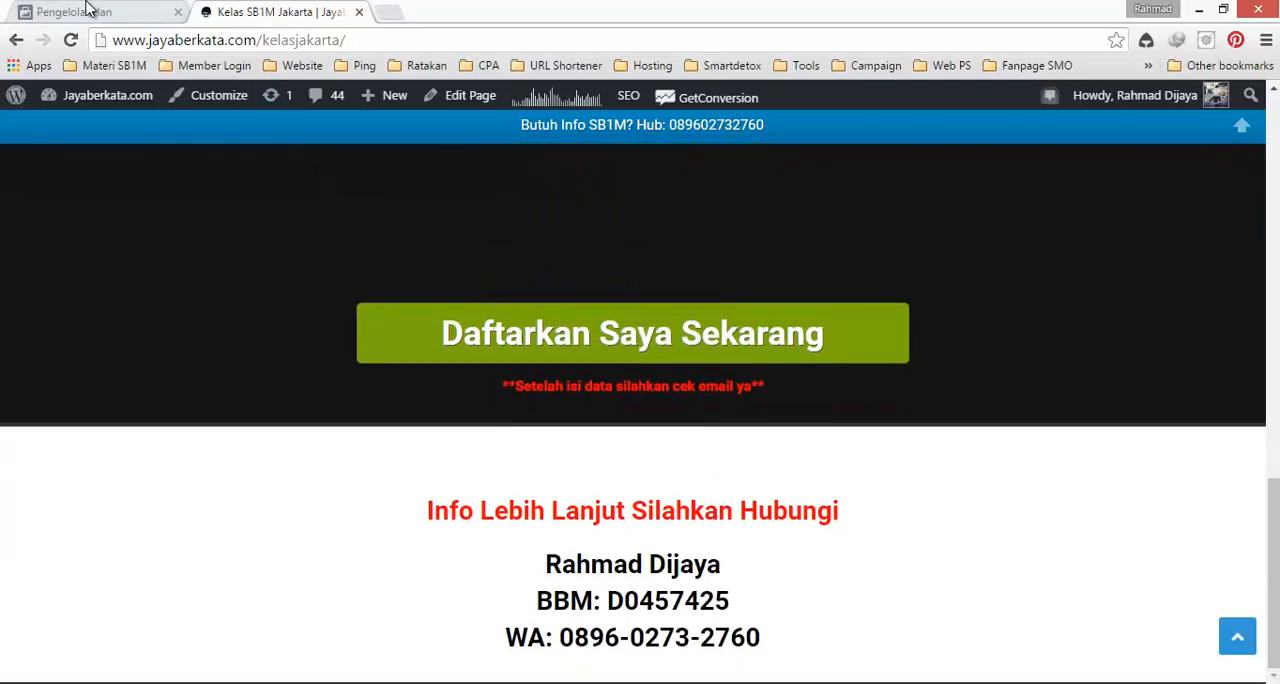
click(86, 11)
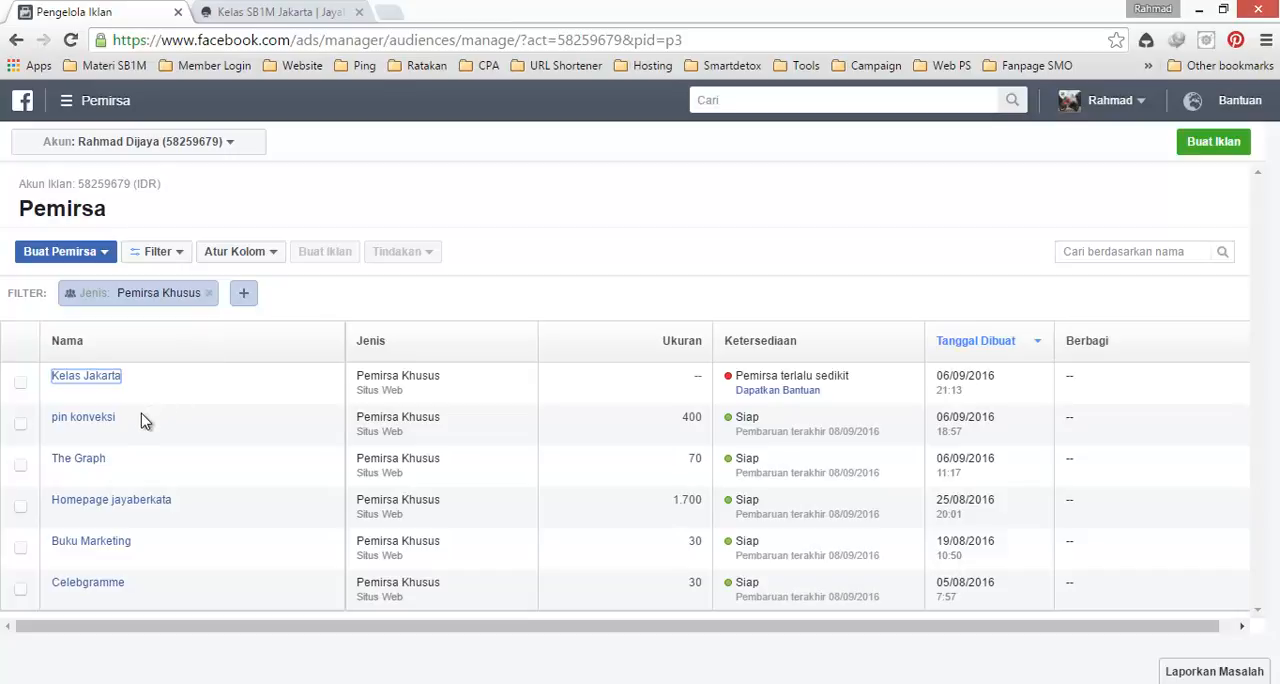
mouse_move(113, 390)
mouse_move(80, 377)
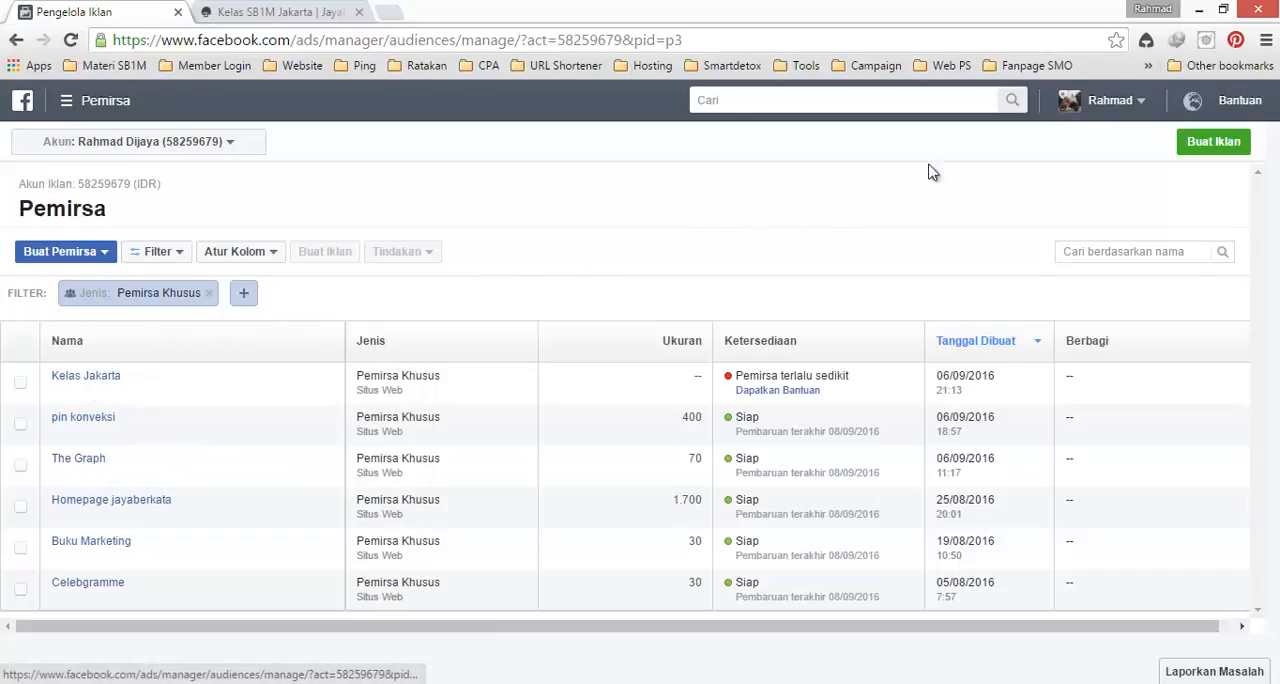
Step: Start creating a new ad with the campaign objective Giring orang ke situs web Anda
click(1197, 147)
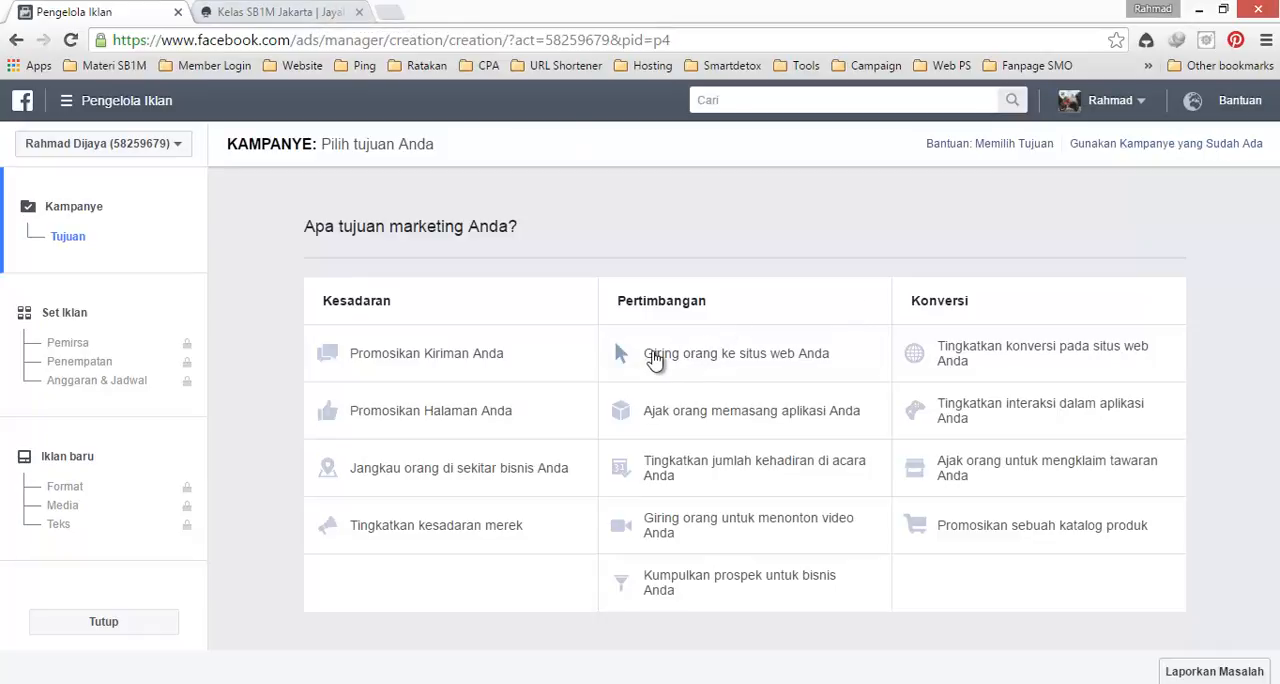
click(683, 360)
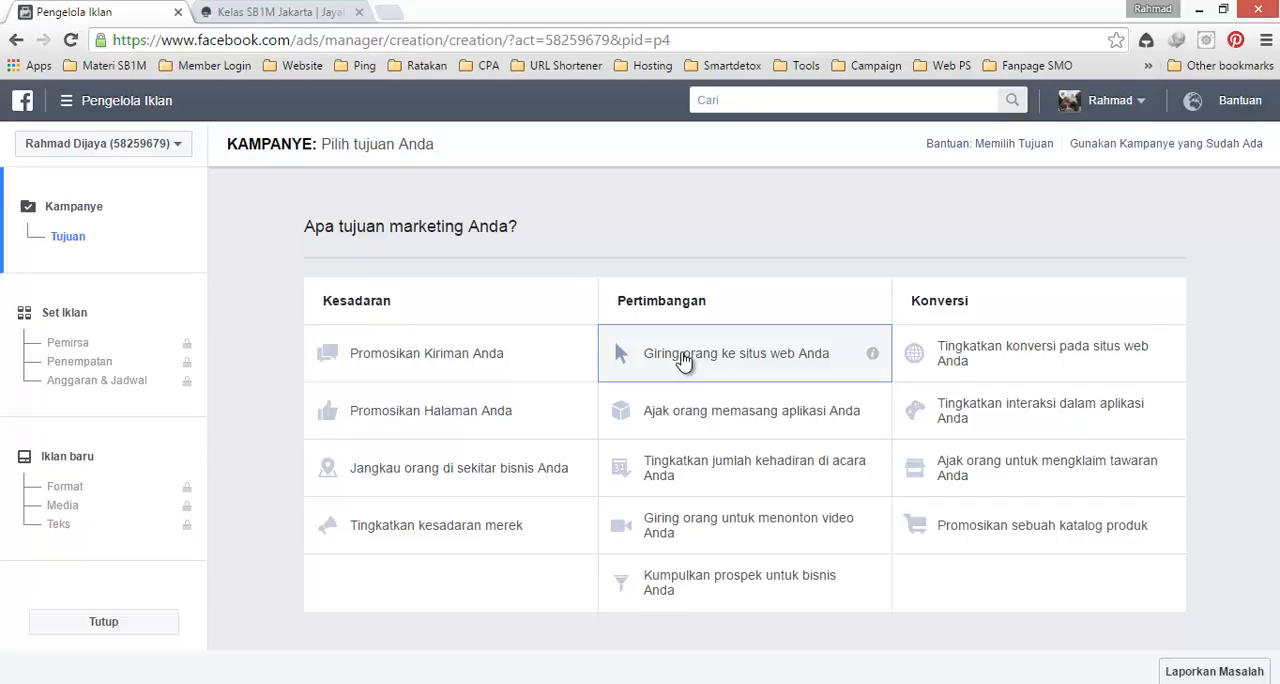
click(683, 360)
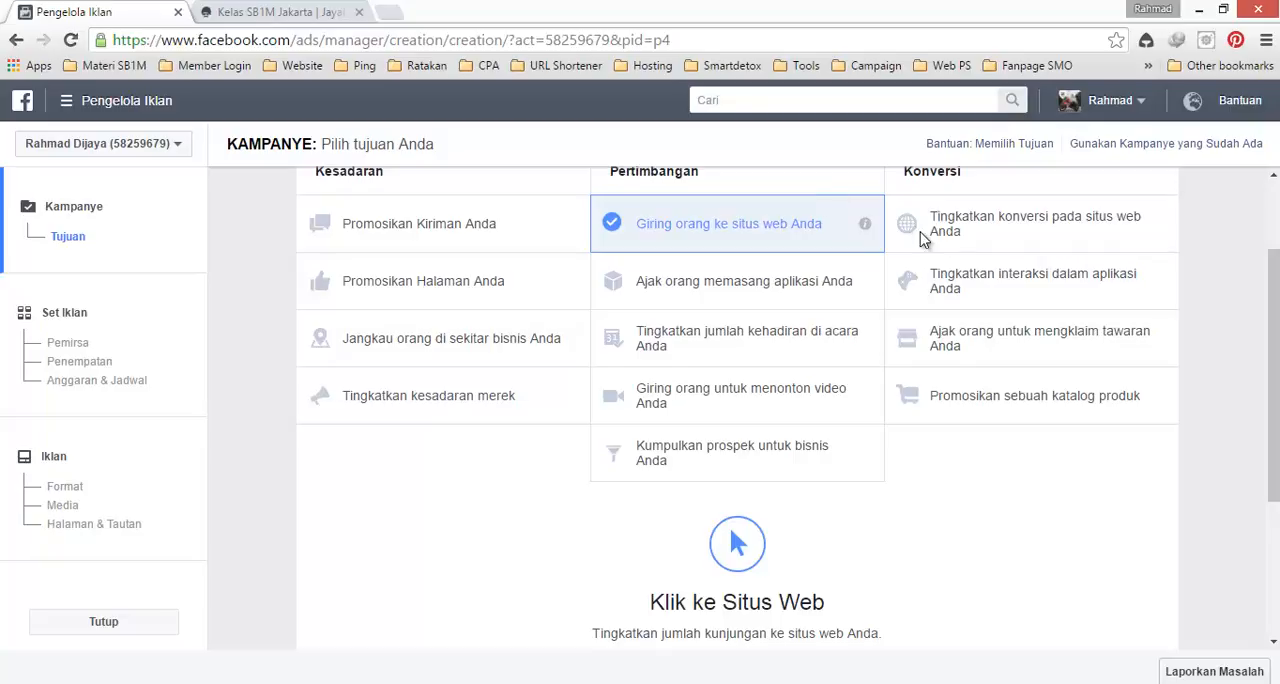
Step: After a glance at the kelasjakarta page, give the campaign a name beginning with Kelas Jakarta and continue to the ad set
drag(1273, 372, 1273, 458)
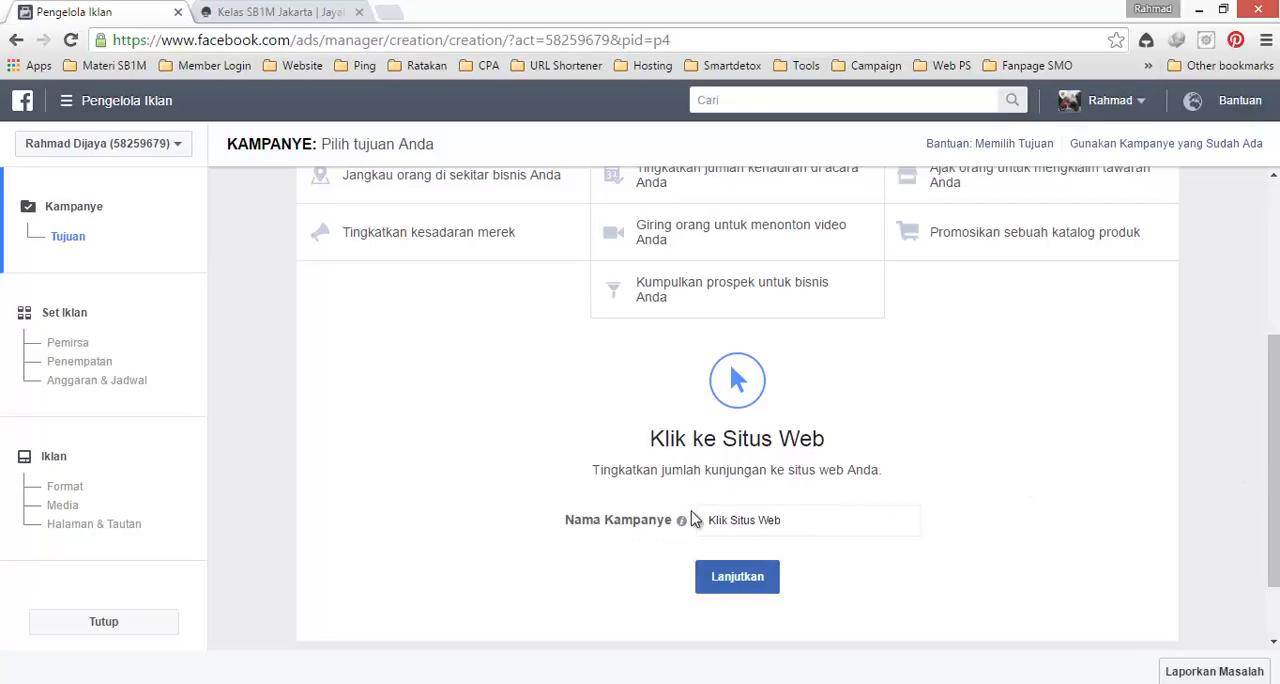
click(298, 9)
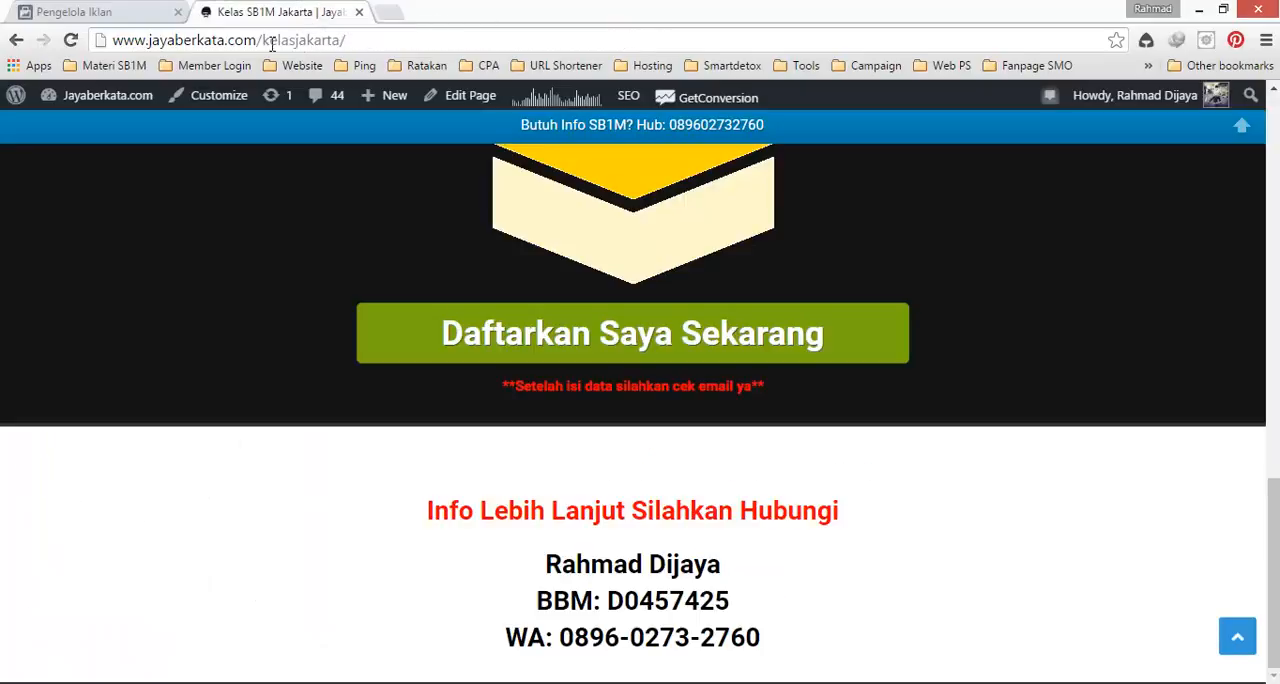
click(141, 8)
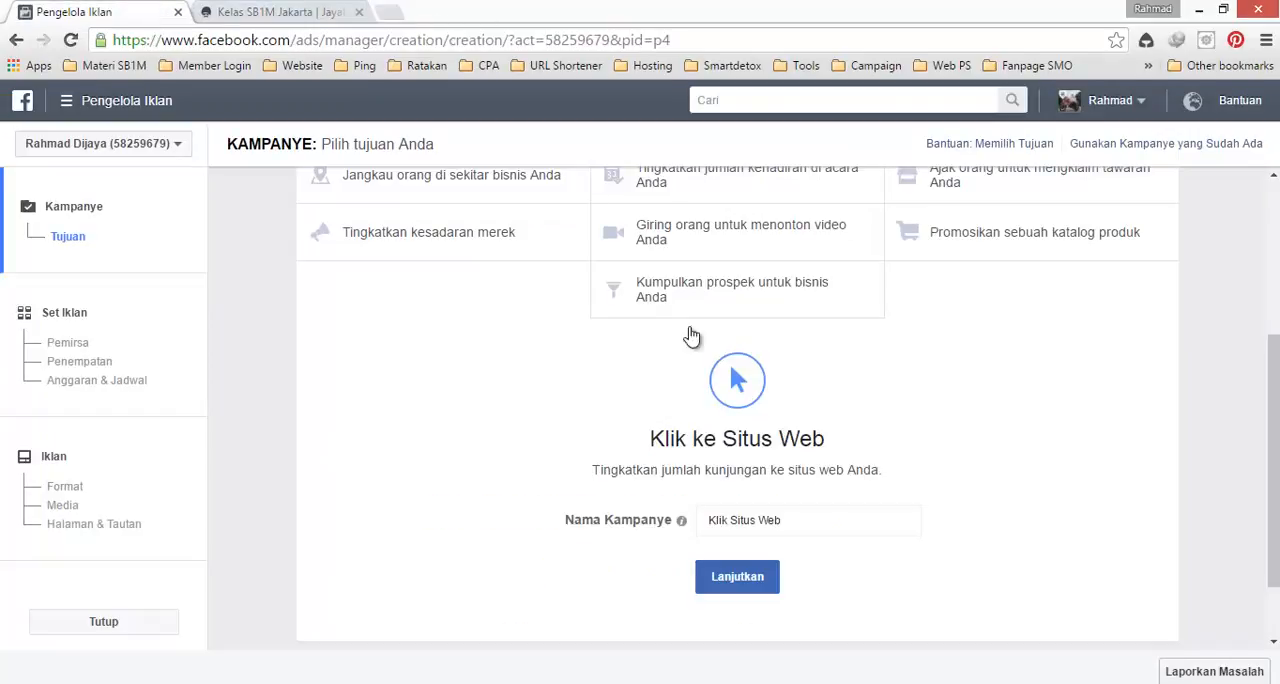
click(794, 526)
key(ctrl+a)
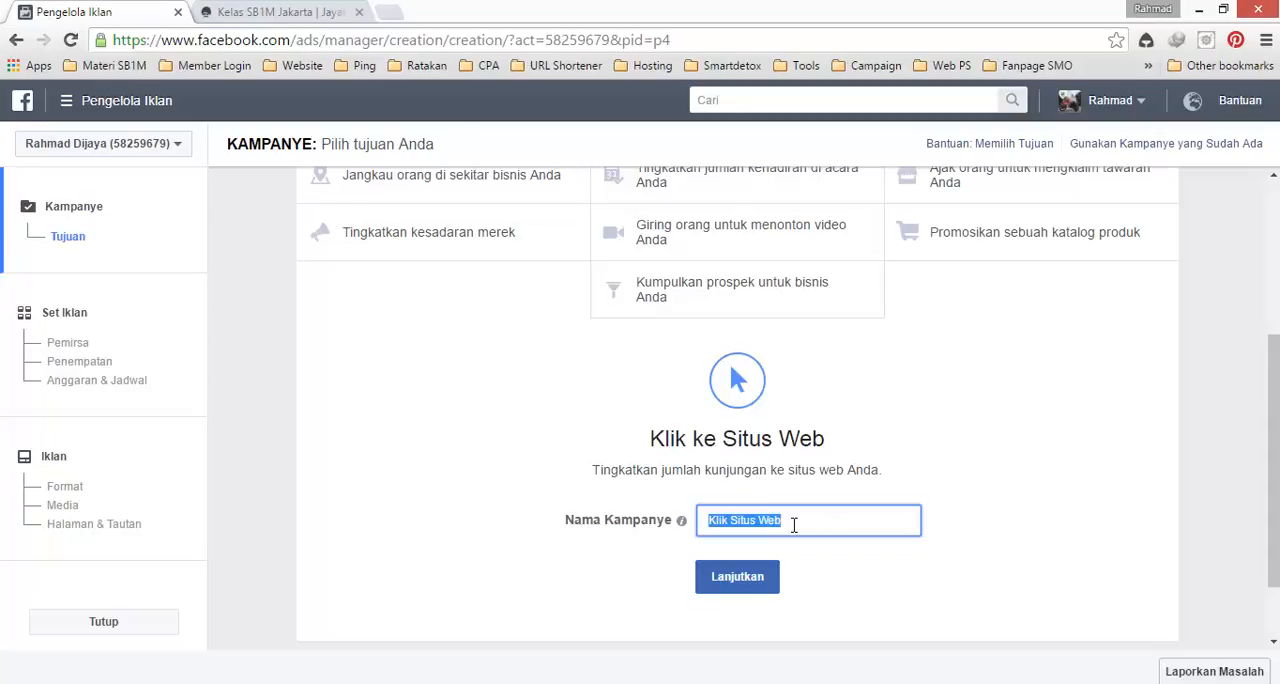
text(Kelas Jakarta Tutorial)
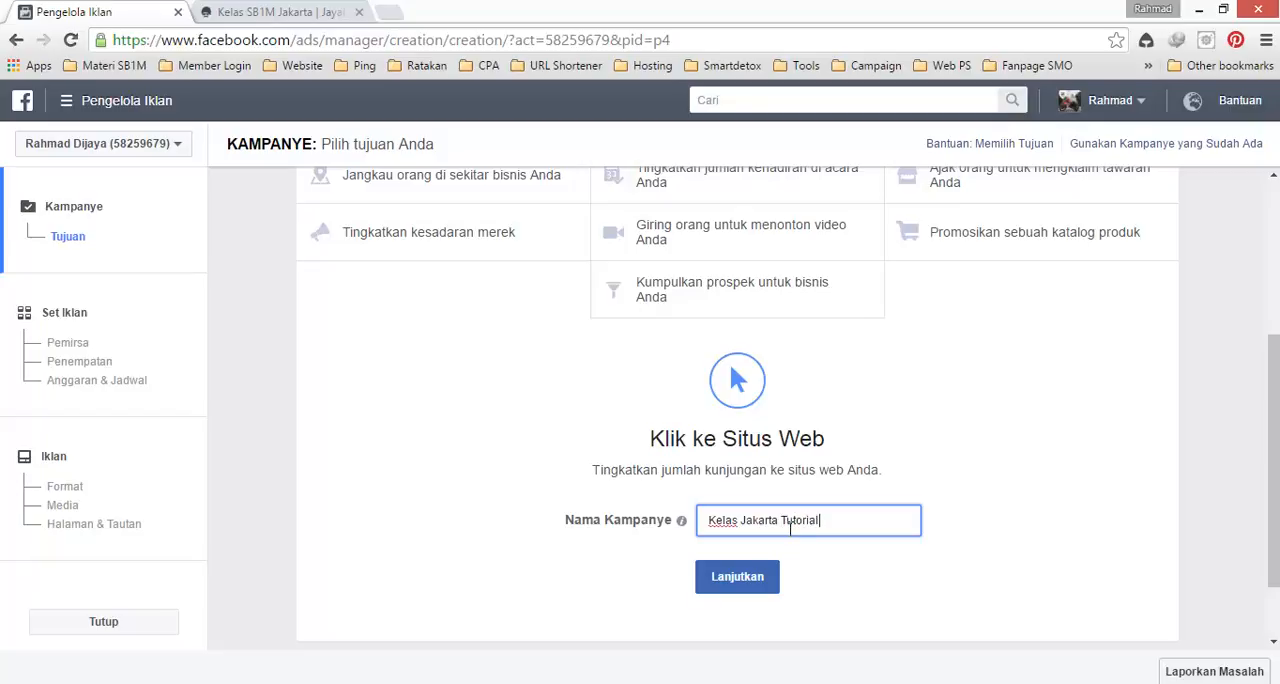
click(735, 580)
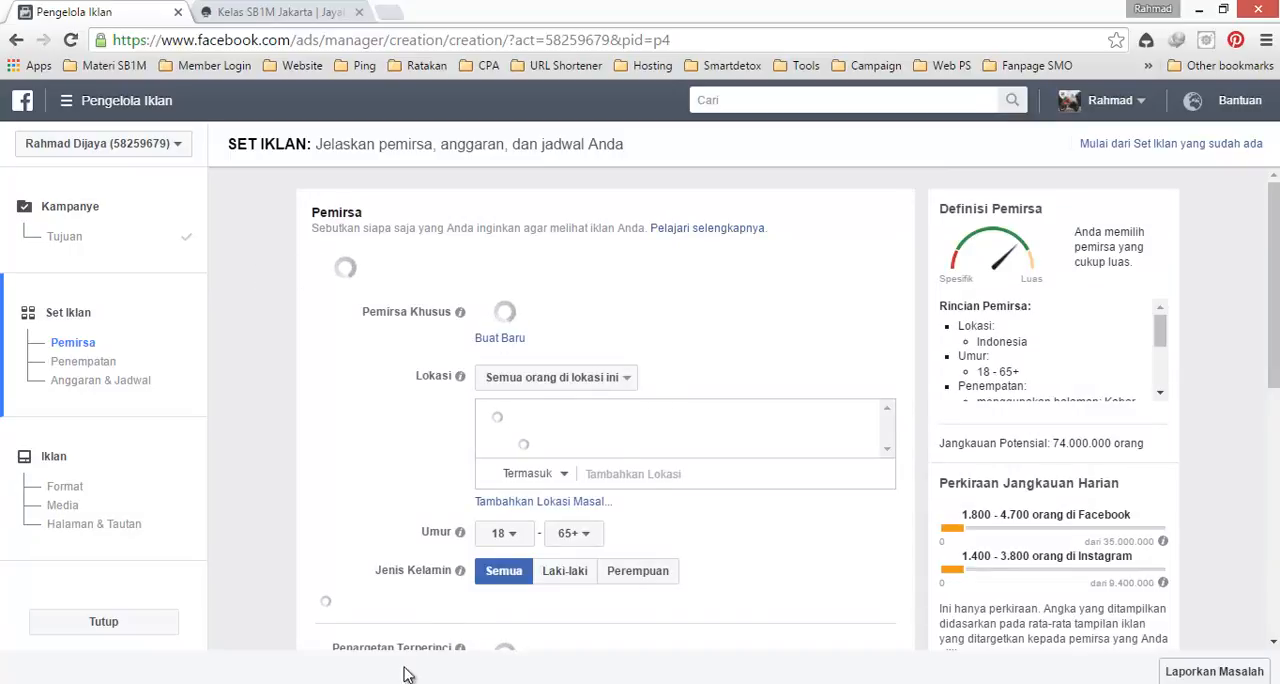
mouse_move(366, 683)
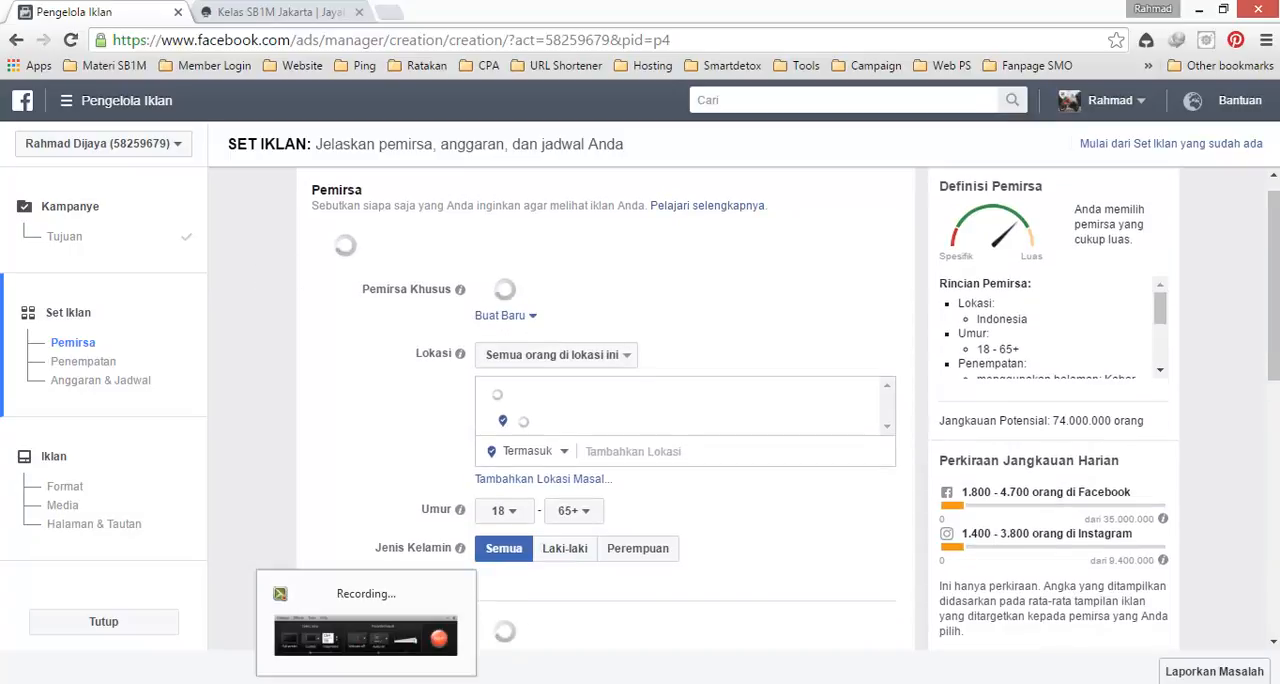
click(397, 658)
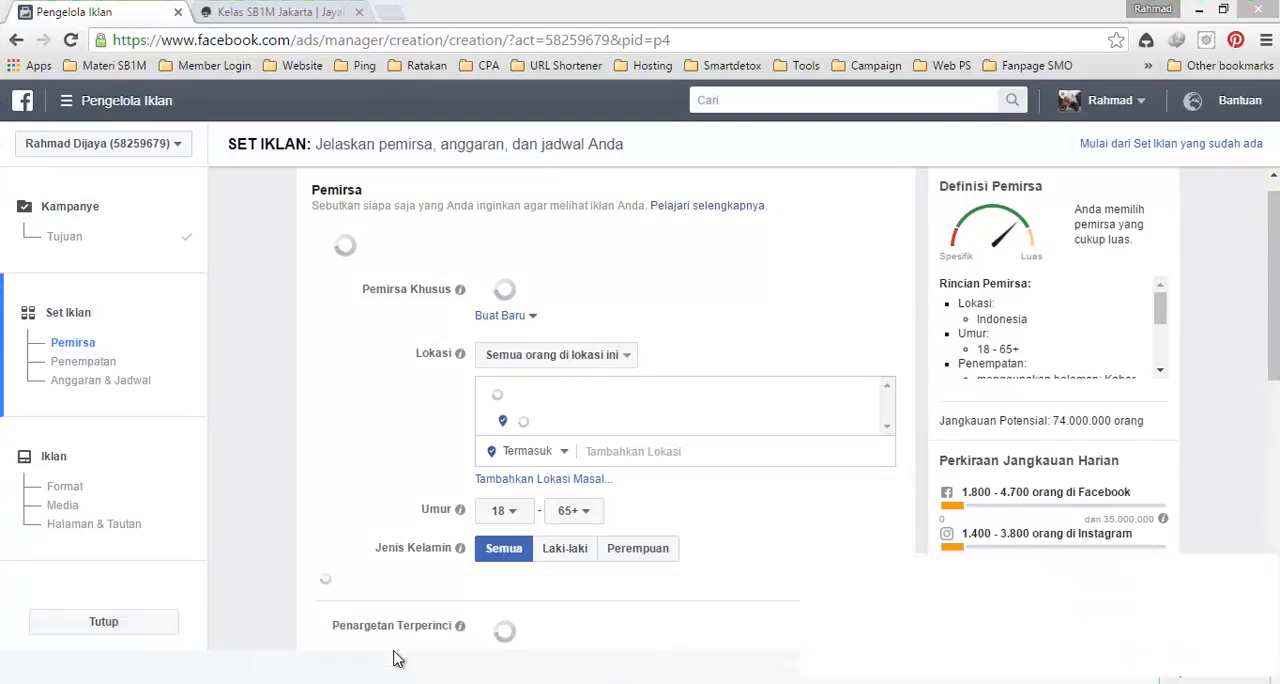
click(1191, 625)
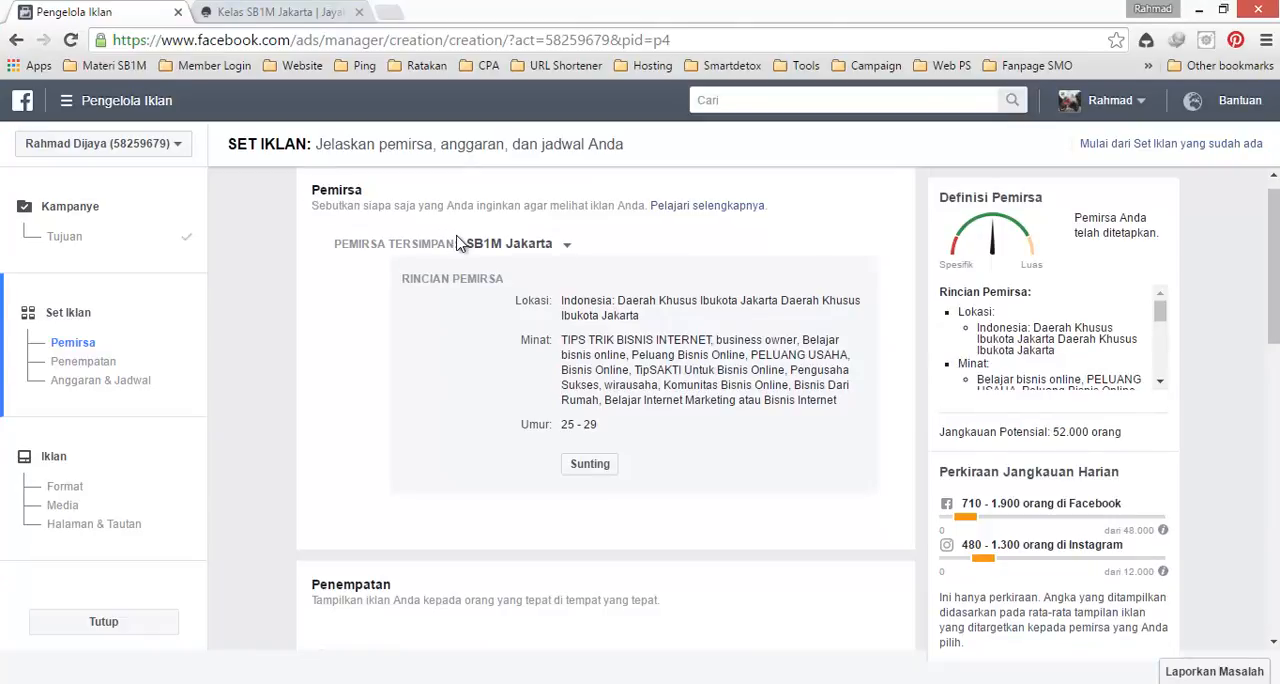
Step: Replace the saved SB1M Jakarta audience in the ad set with a new audience (Pemirsa Baru)
click(564, 252)
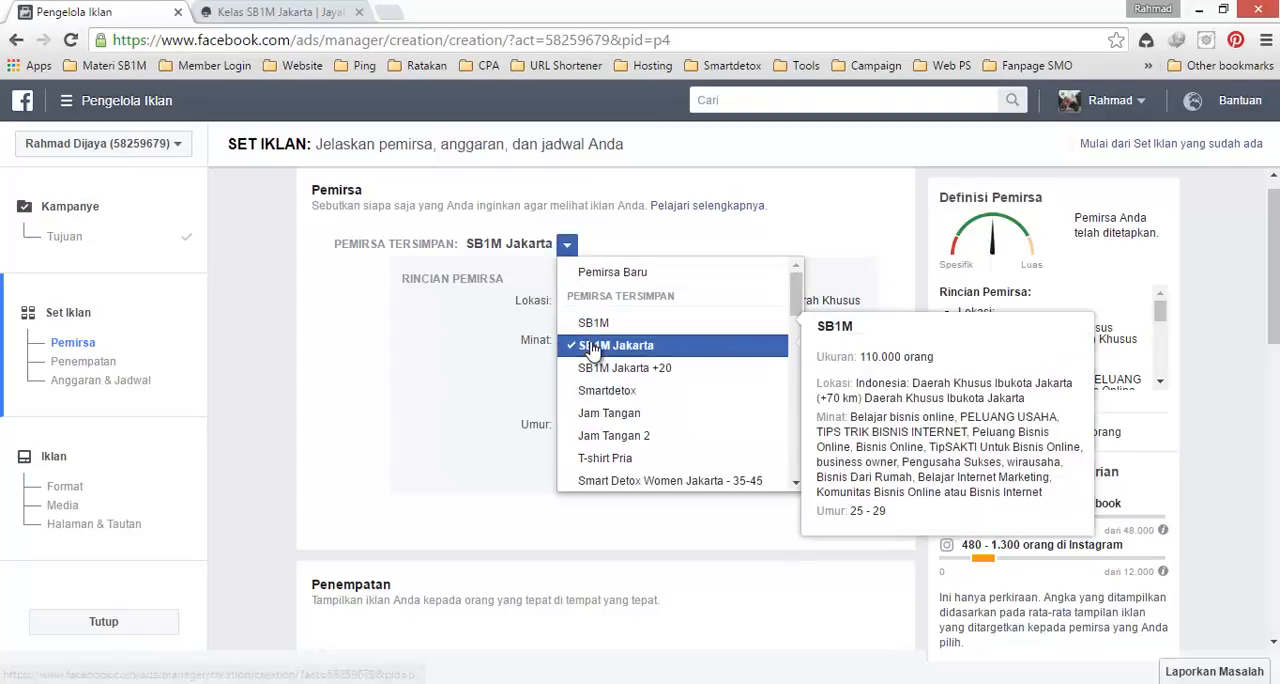
mouse_move(590, 341)
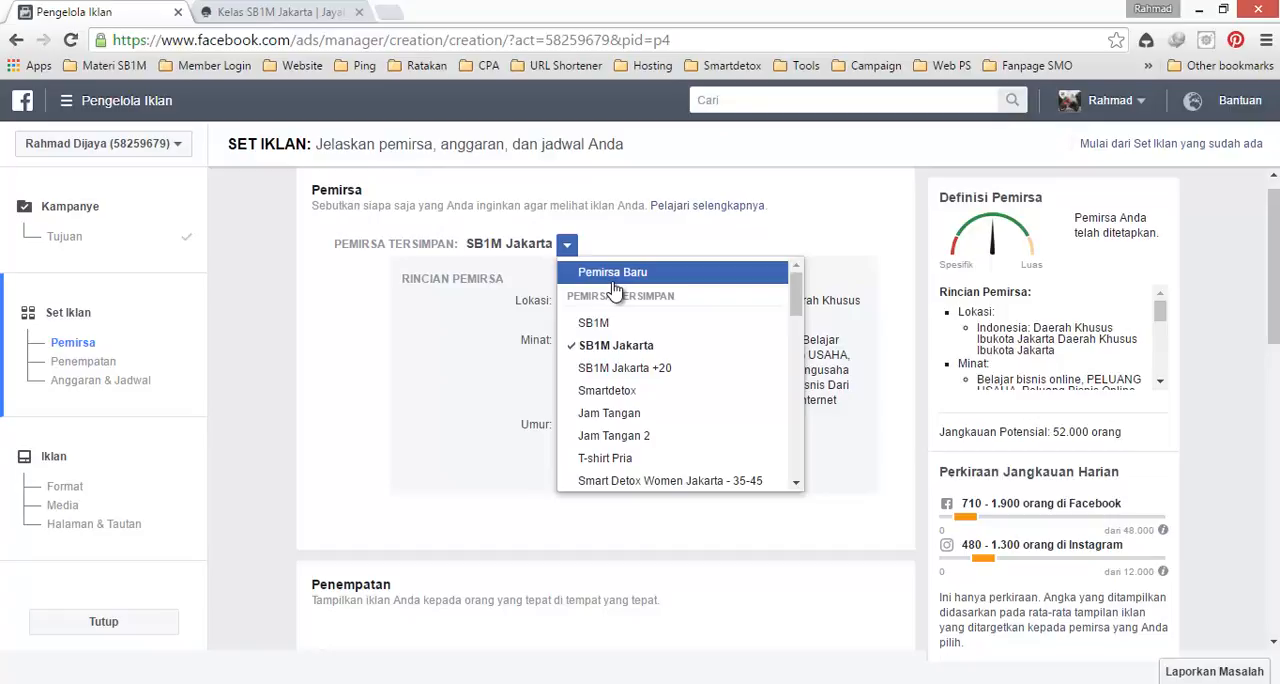
click(615, 289)
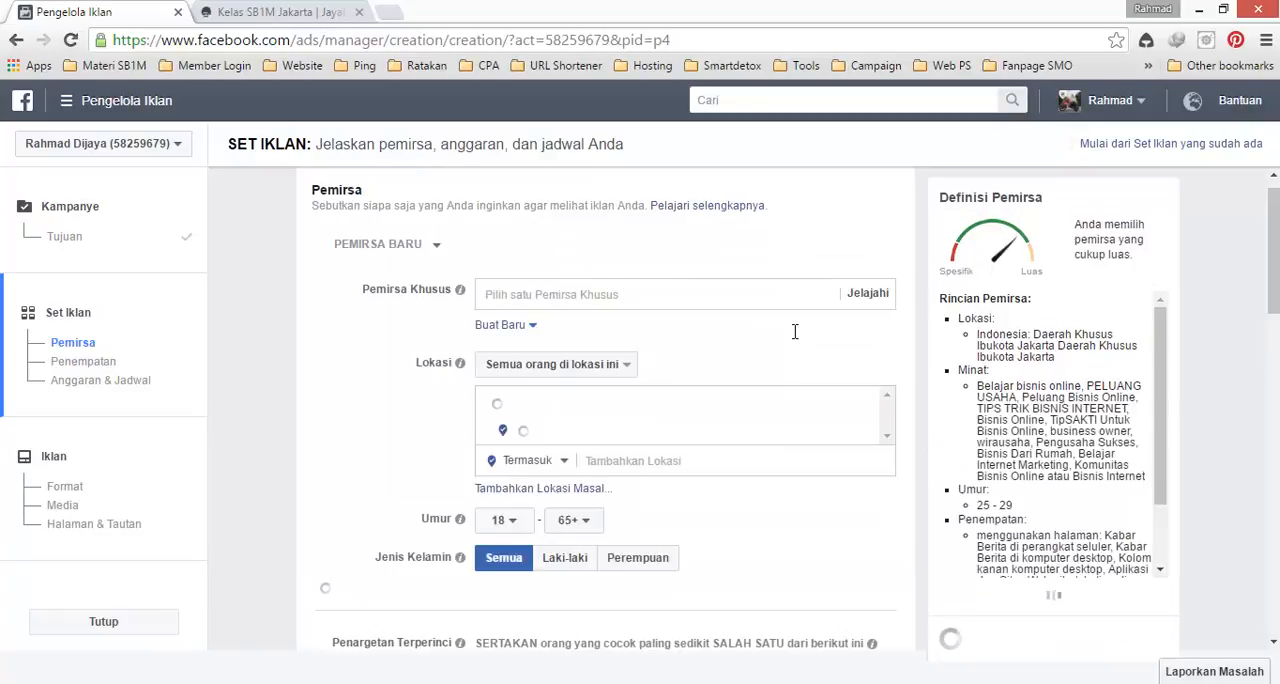
Step: Add the city Daerah Khusus Ibukota Jakarta as the audience location and limit it to the current city only, without a radius
drag(1273, 250, 1214, 278)
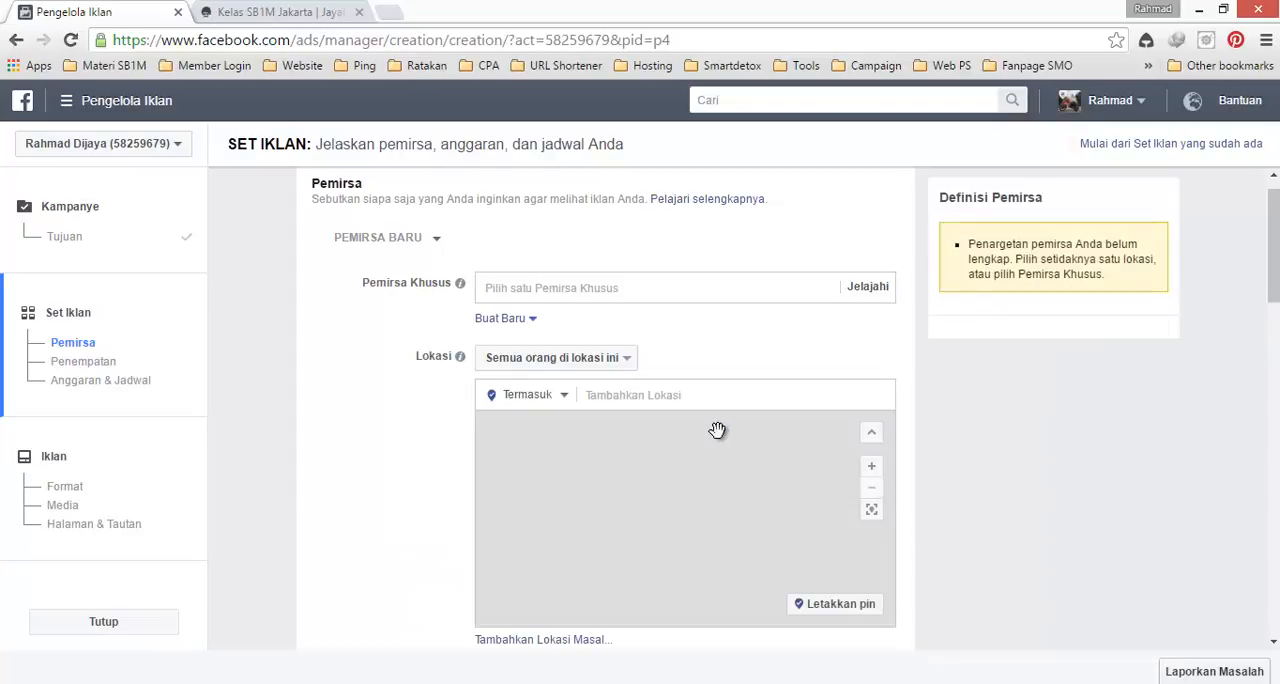
click(661, 400)
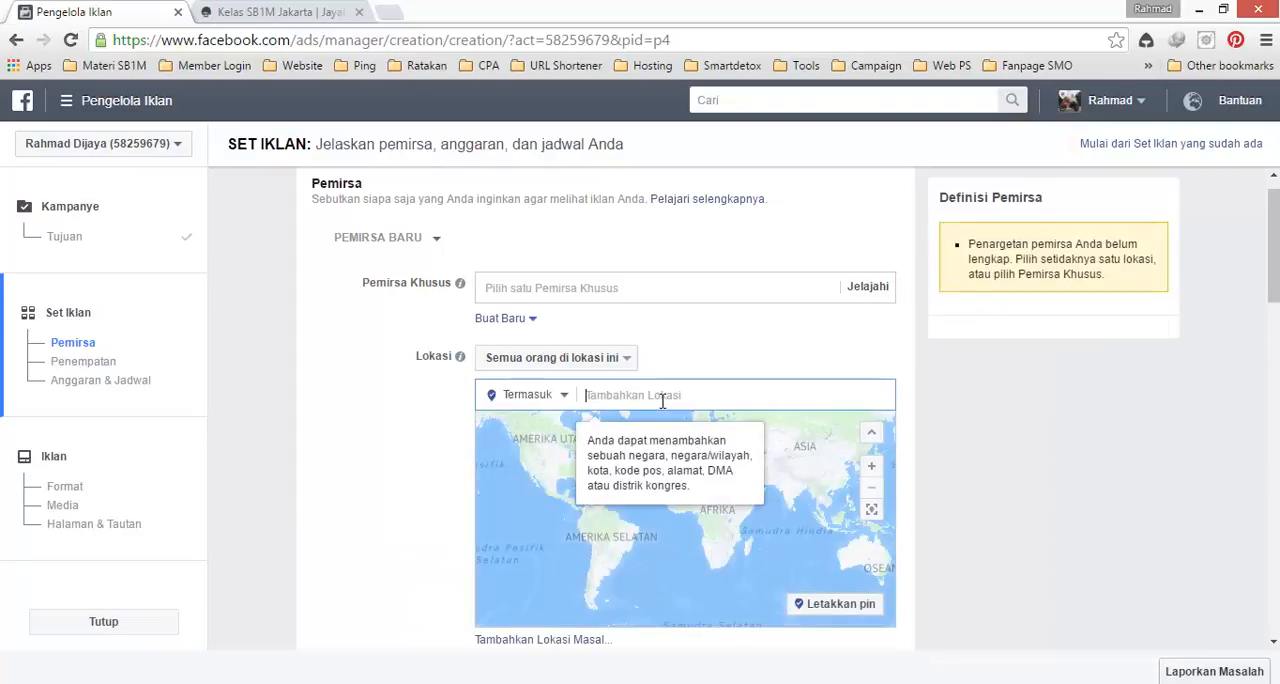
text(Jakar)
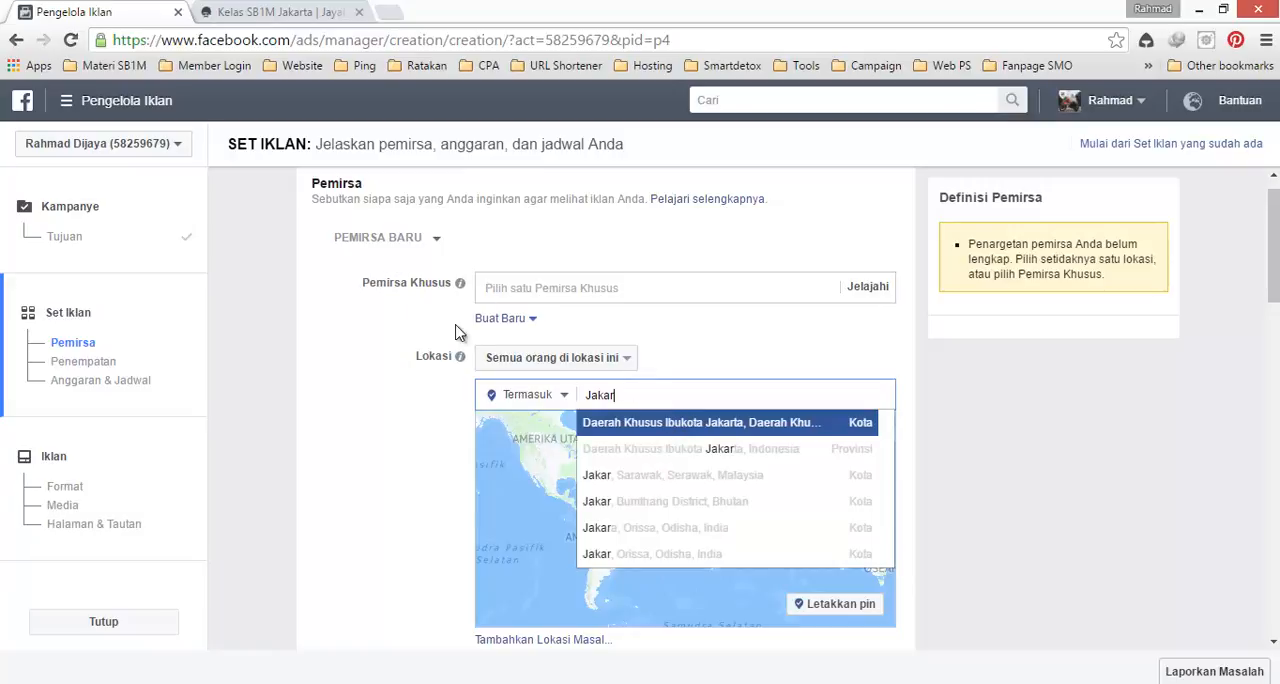
key(Return)
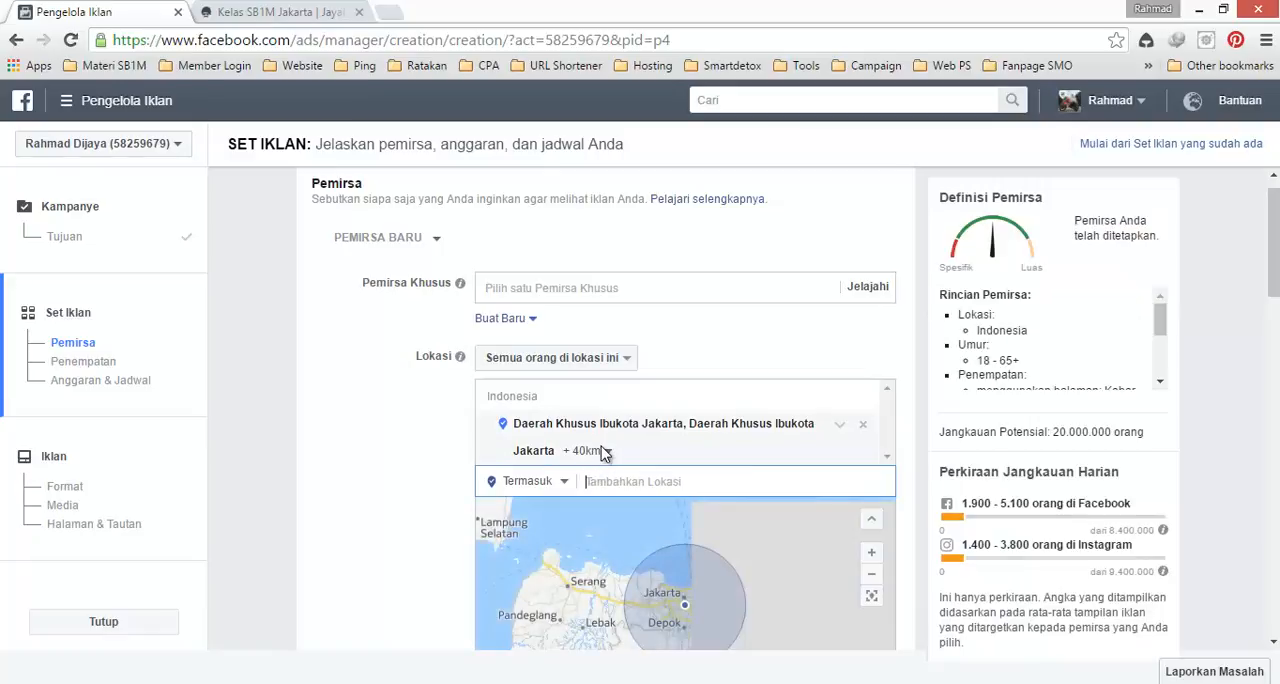
click(605, 451)
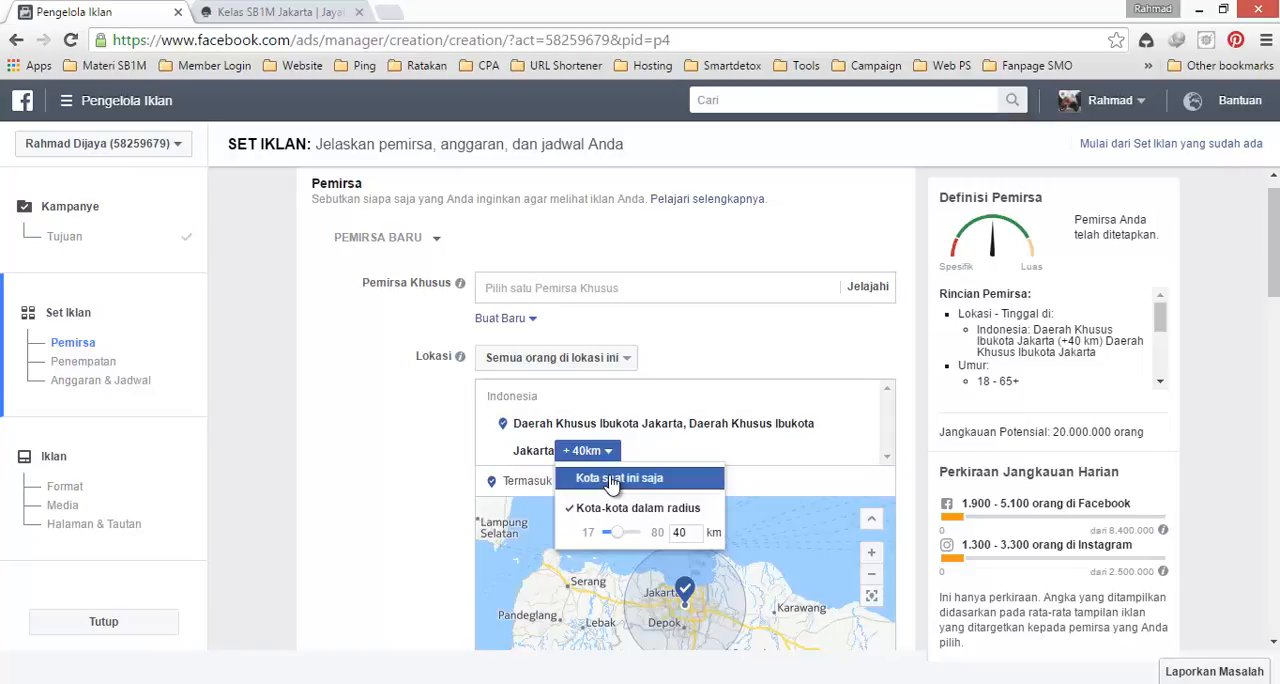
click(612, 479)
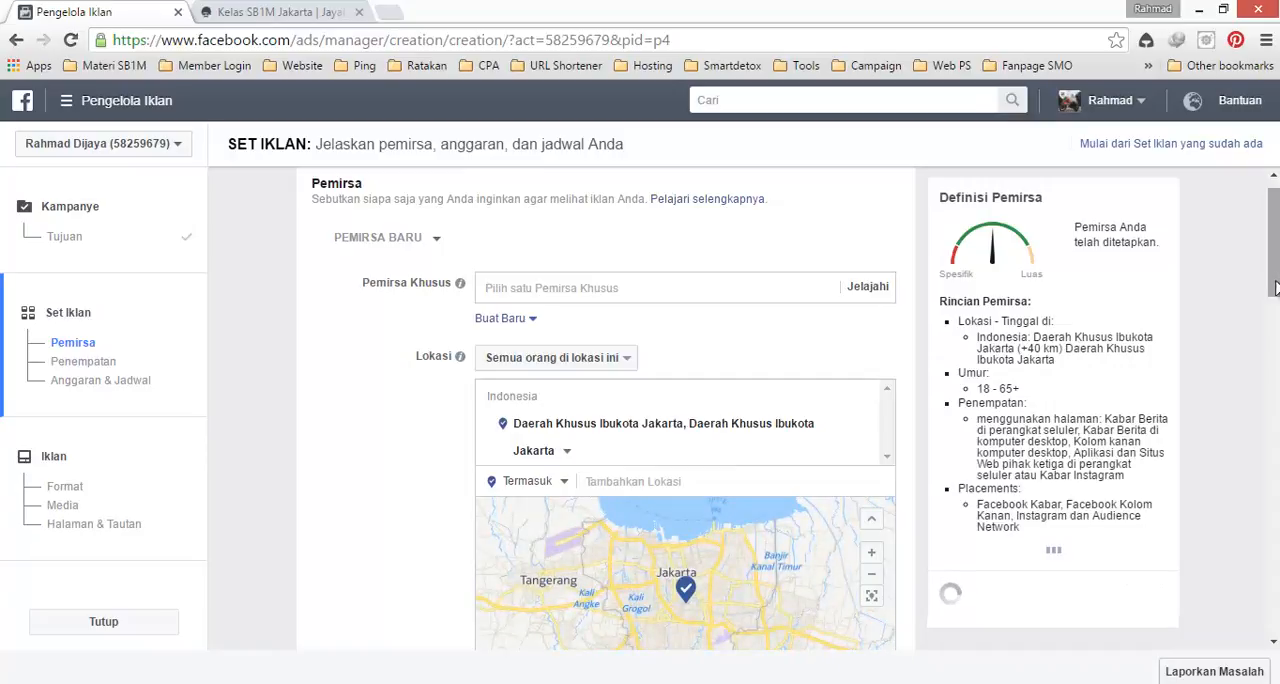
Step: Add the interest Bisnis Online to the audience's detailed targeting
drag(1274, 273, 1275, 378)
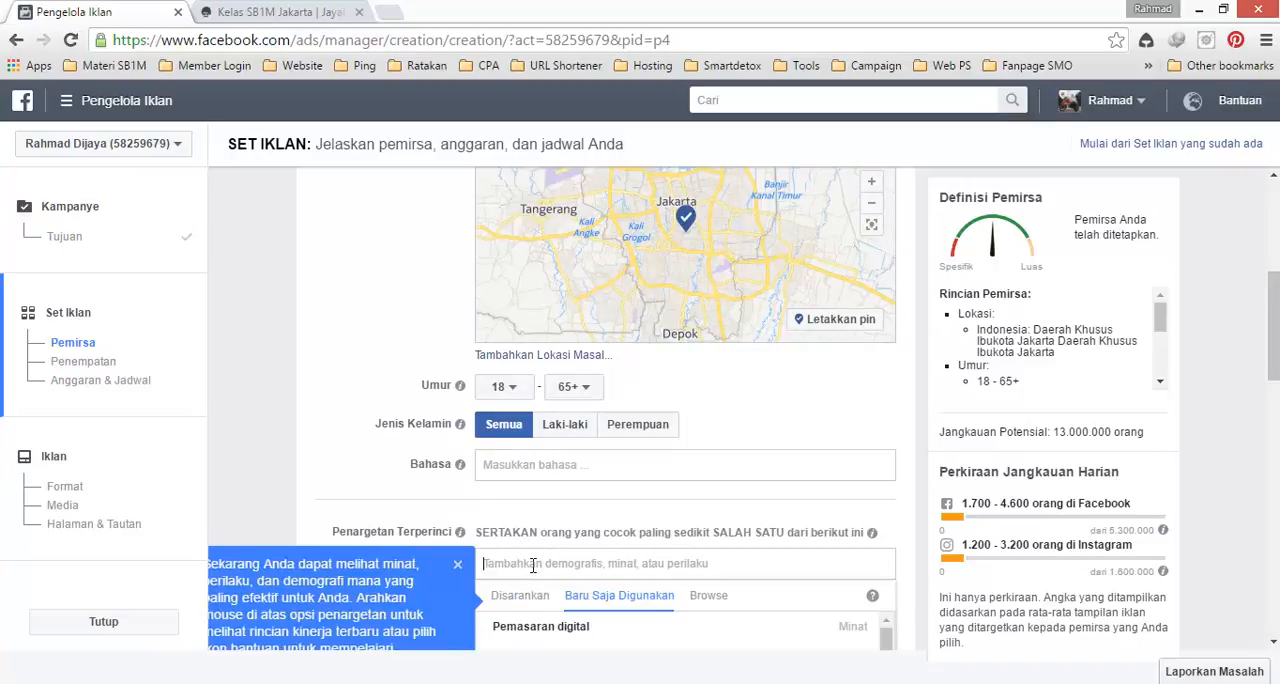
text(Bisnis online)
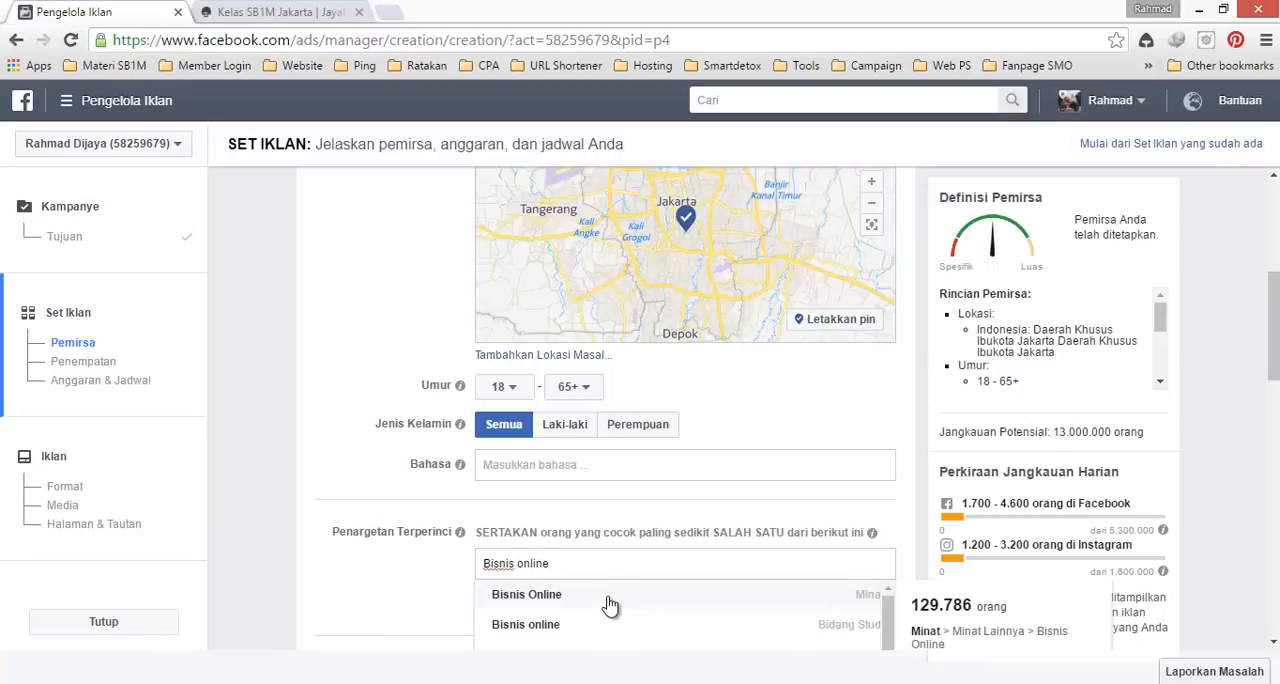
click(603, 594)
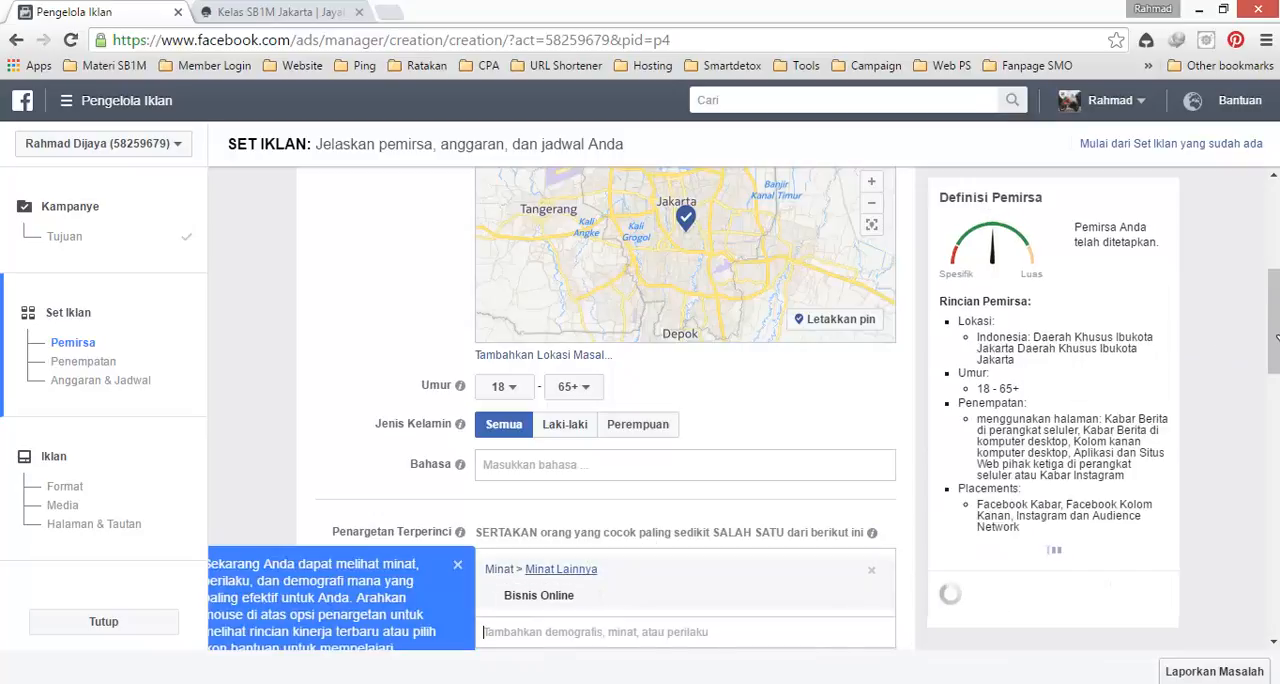
scroll(1272, 340, down, 1)
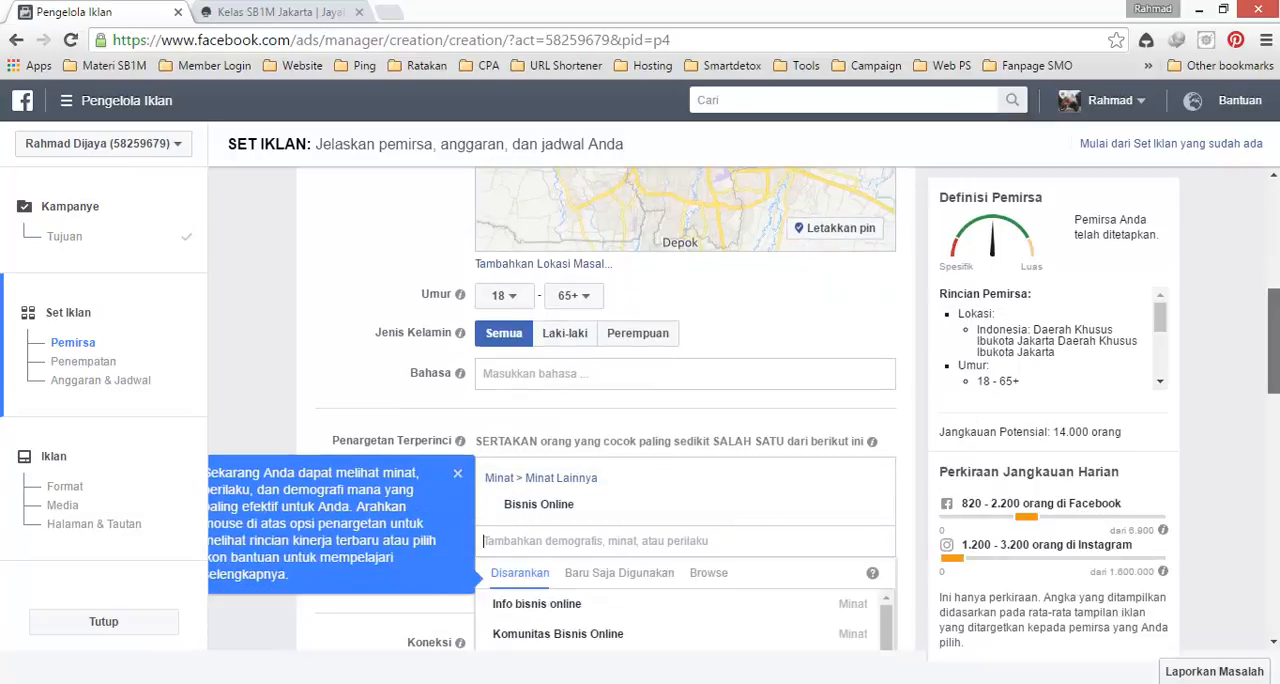
drag(1273, 340, 1273, 419)
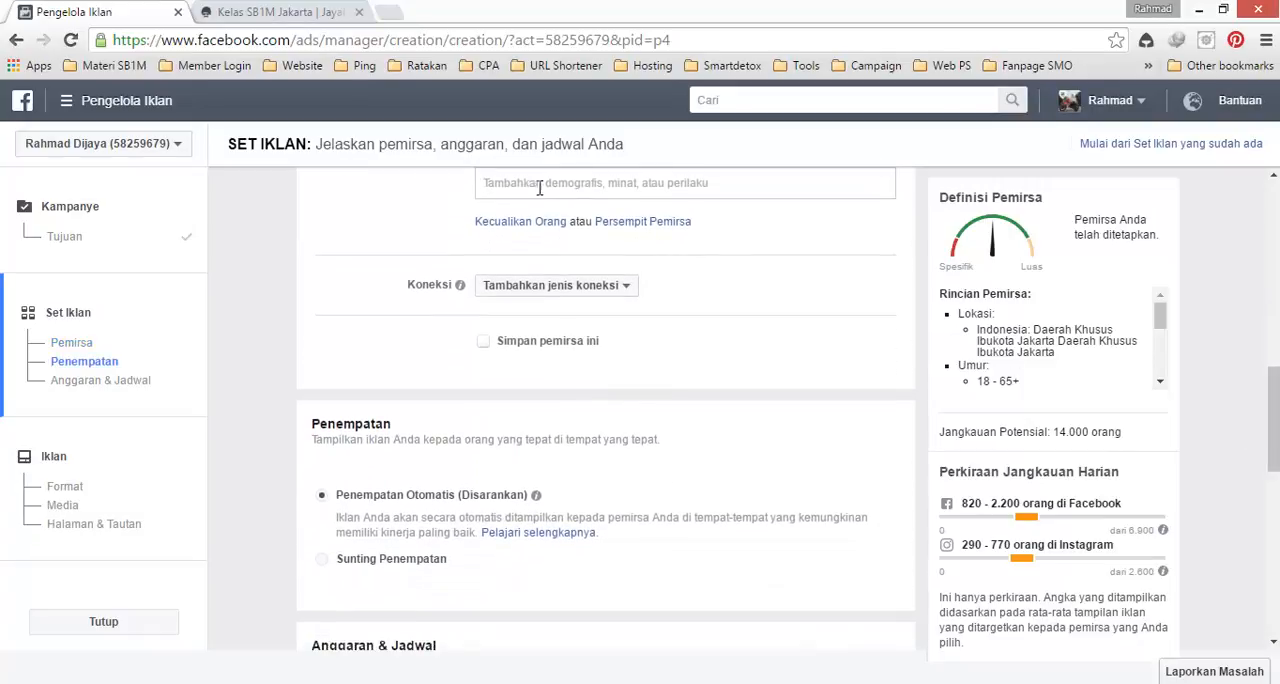
click(484, 341)
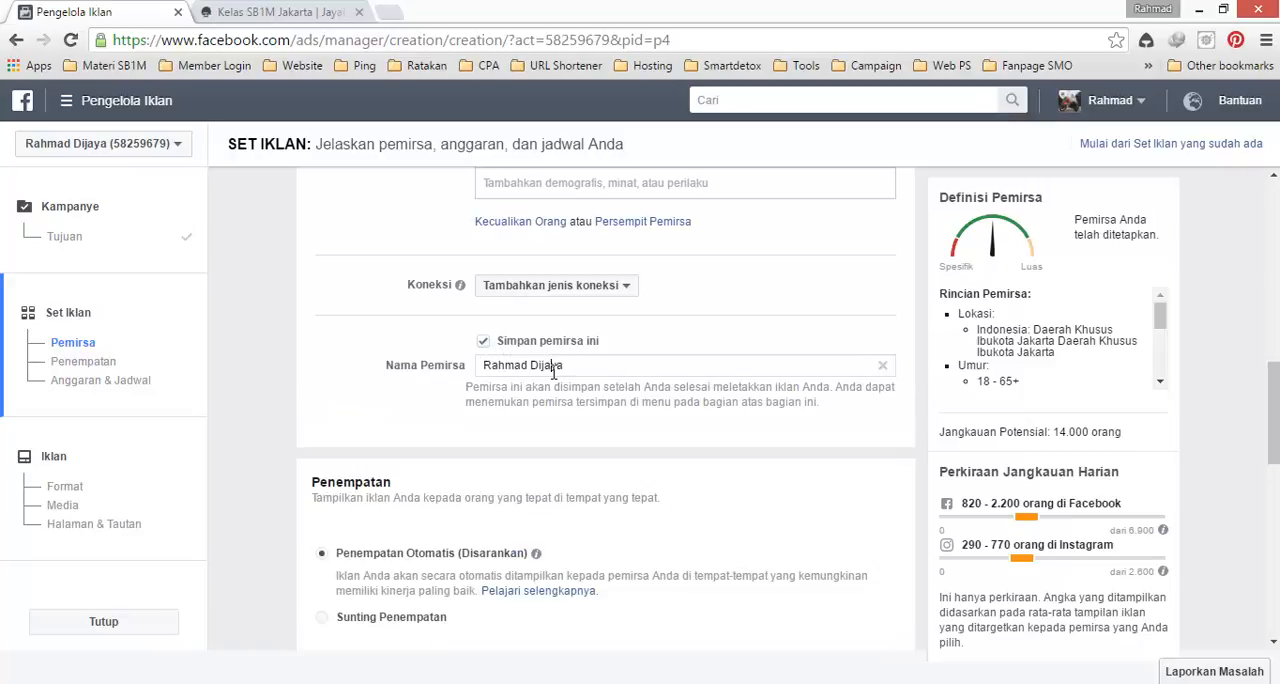
triple_click(553, 366)
text(SB1M Jakarta)
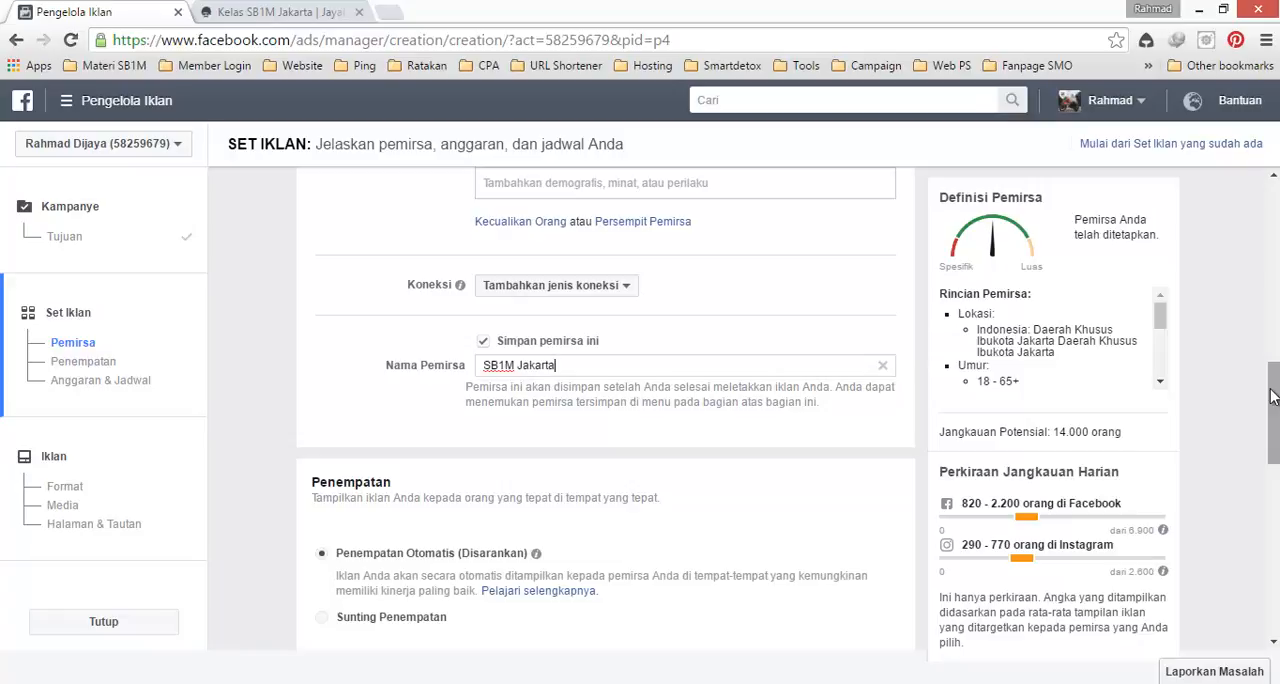
click(883, 365)
click(483, 341)
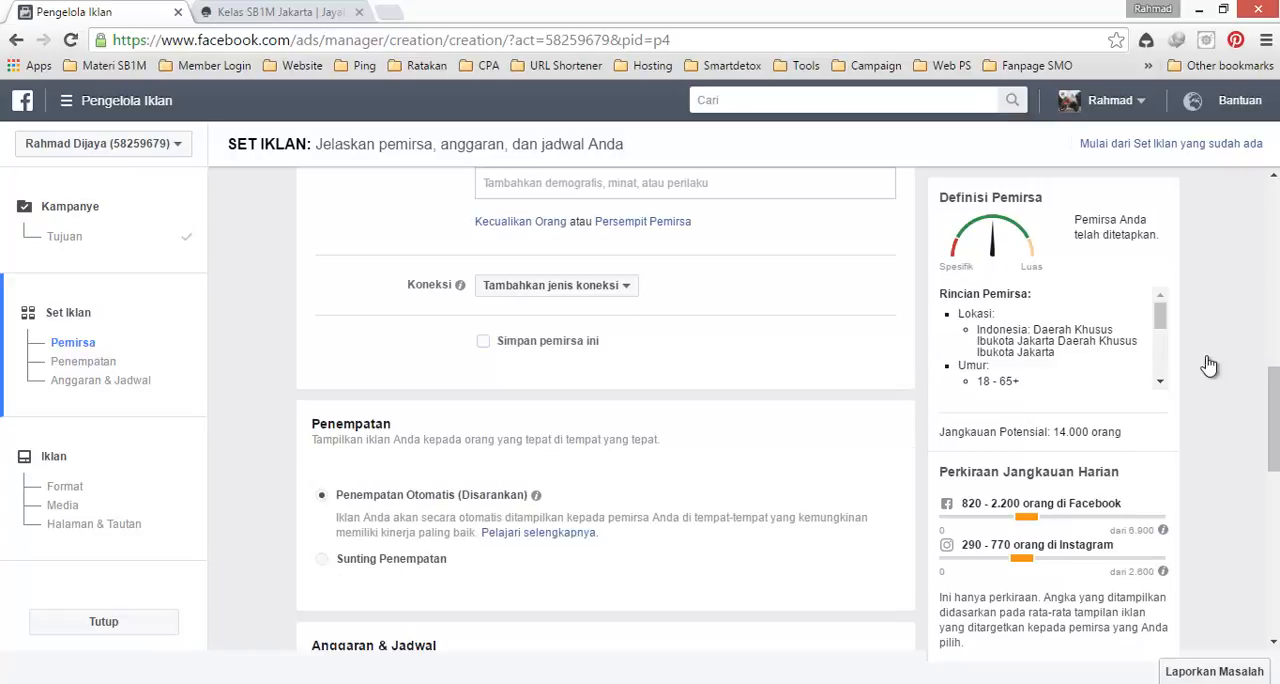
Step: Switch the ad set's placement from automatic to manually edited placements (Sunting Penempatan)
drag(1274, 396, 1274, 409)
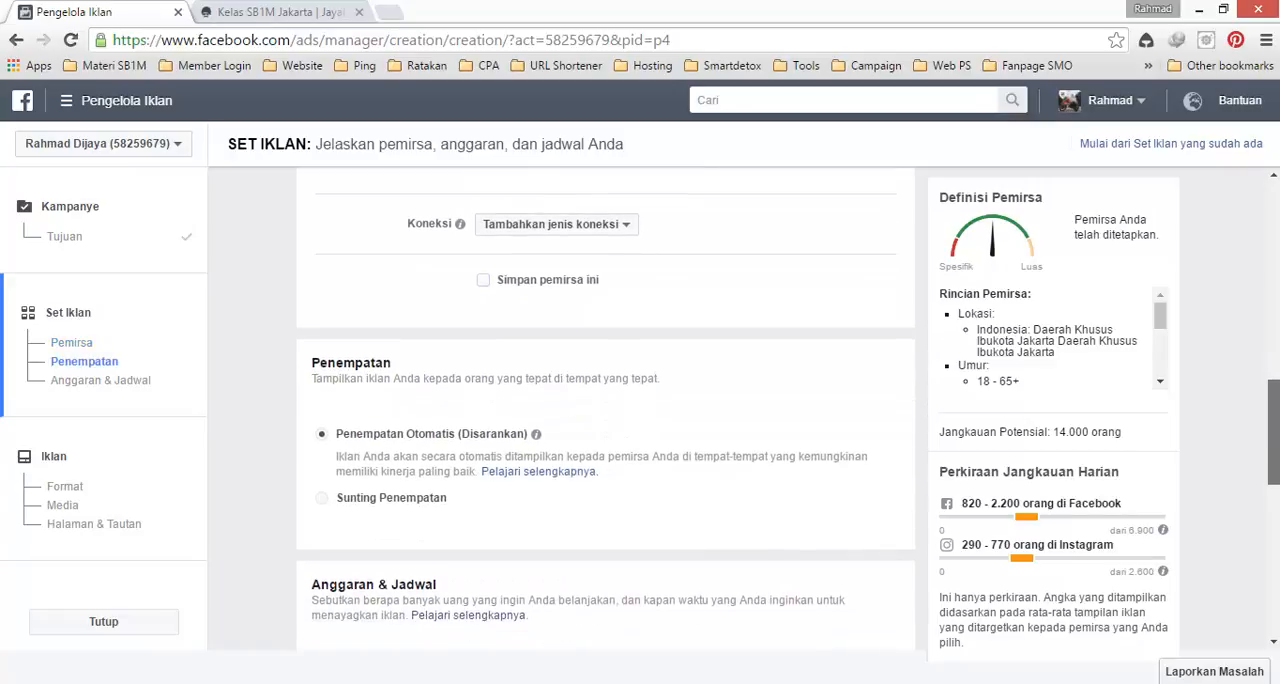
drag(1265, 451, 1265, 488)
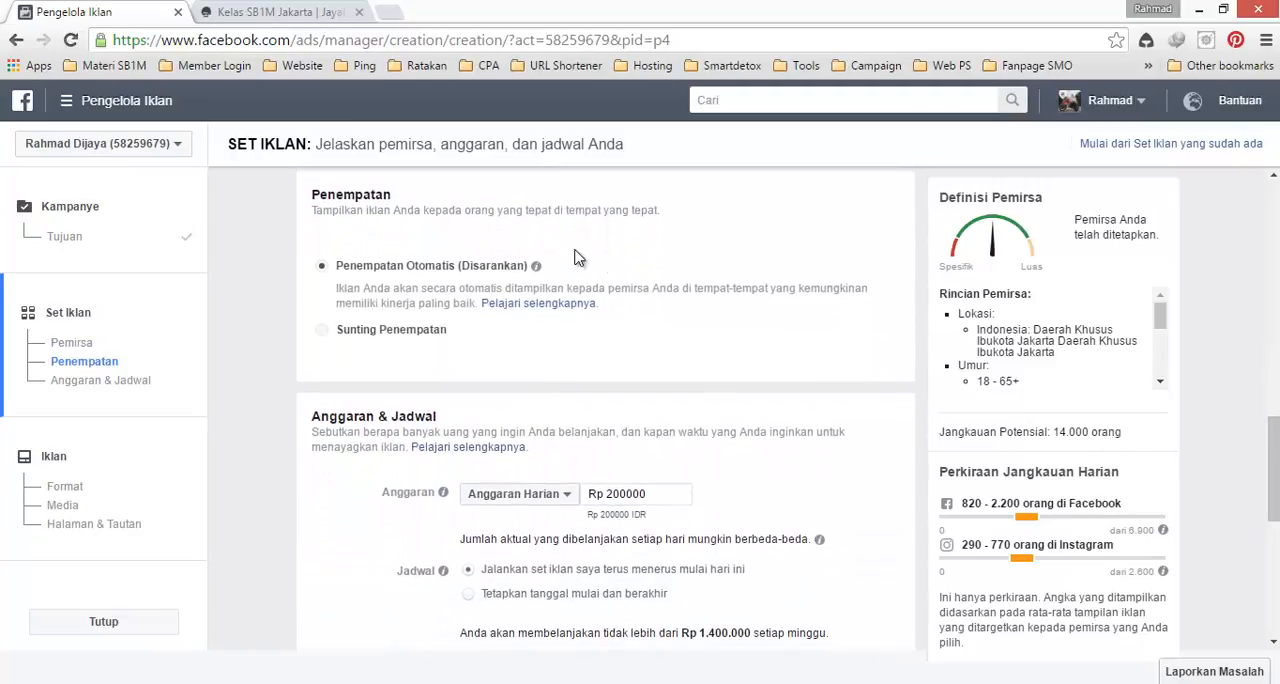
click(361, 338)
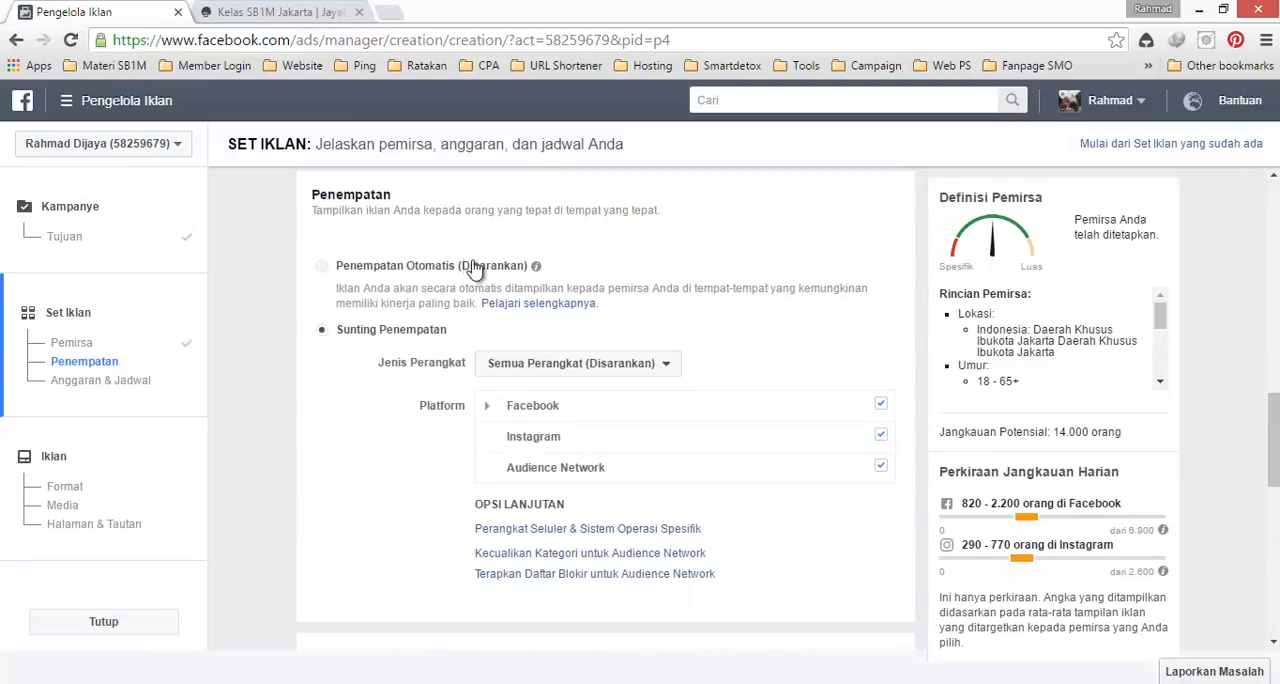
Step: Expand the Facebook platform placements and exclude Kolom Kanan from the ad set
mouse_move(588, 428)
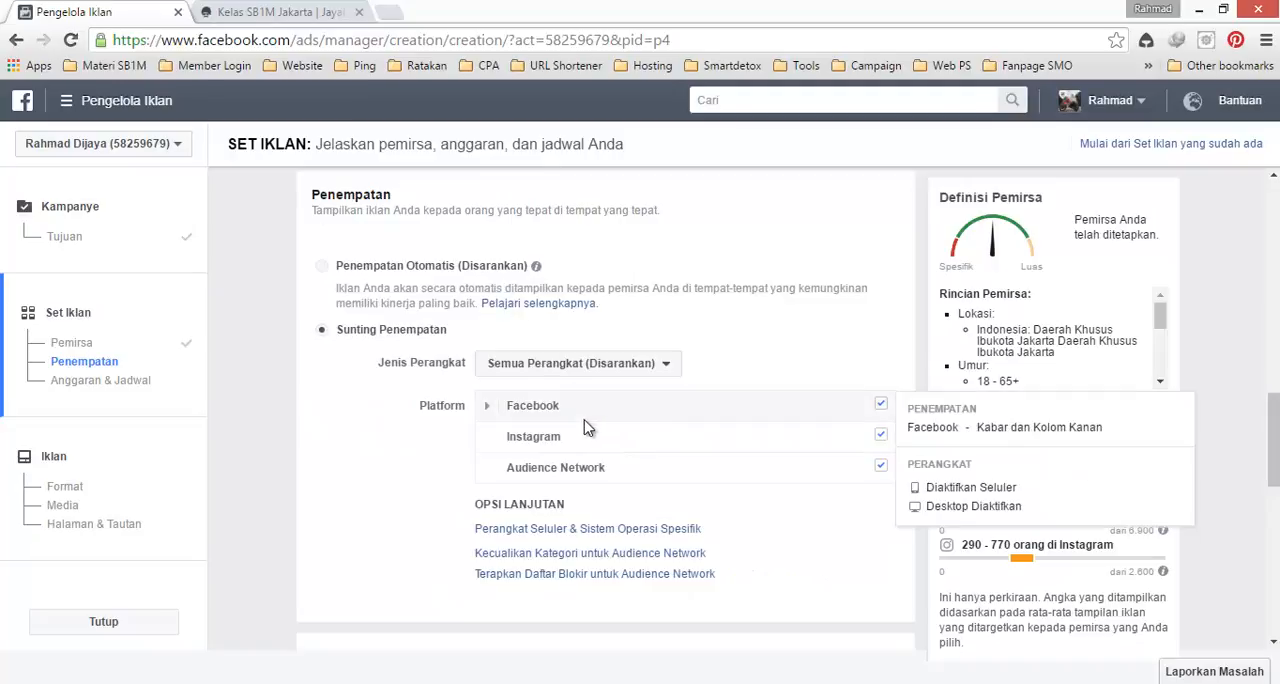
click(489, 408)
mouse_move(594, 449)
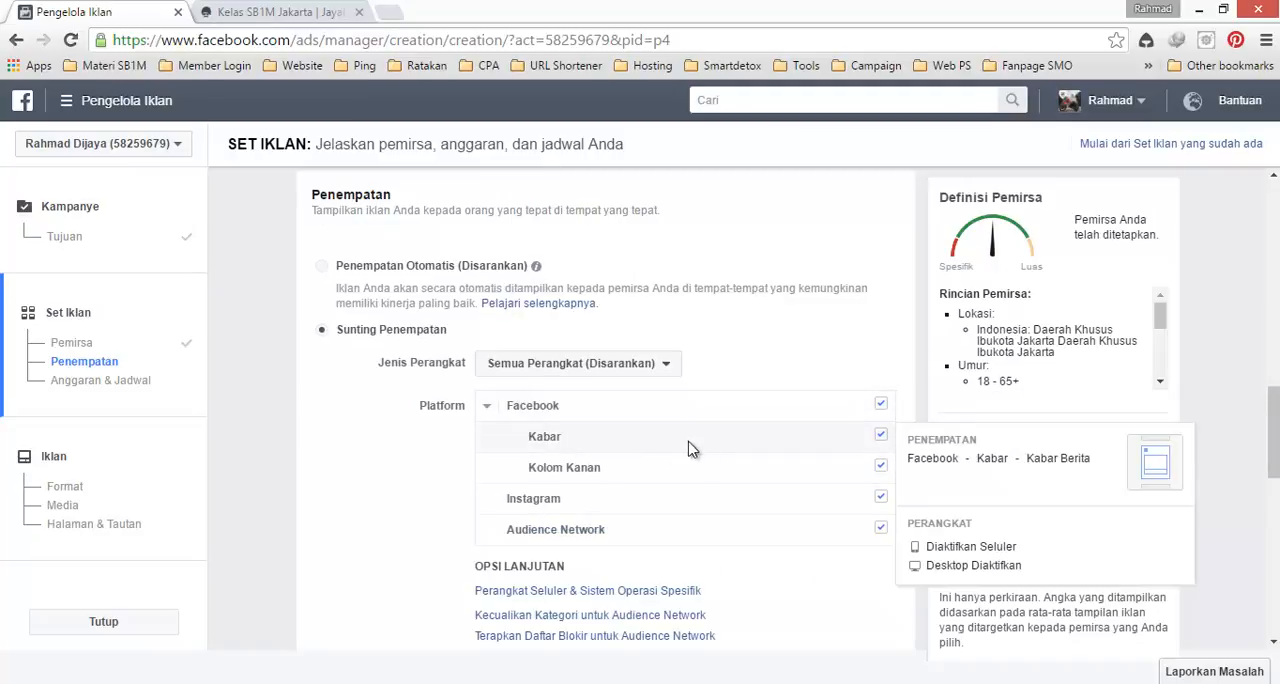
click(881, 467)
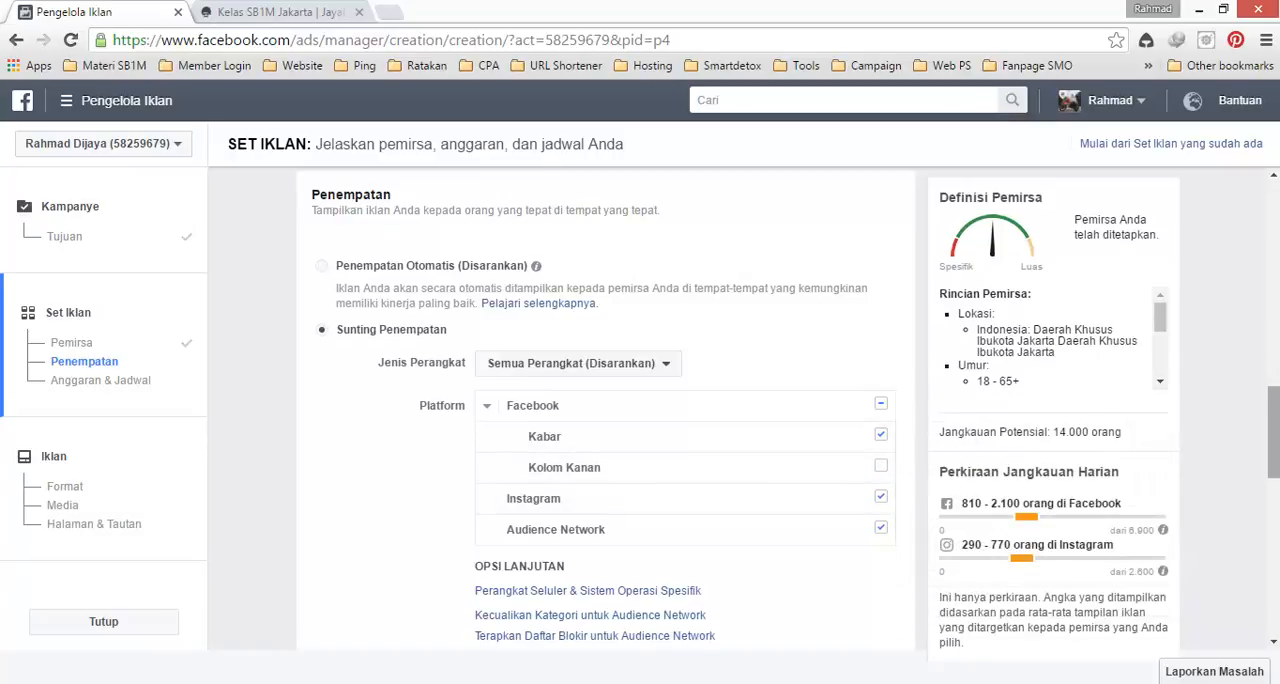
Step: Set the ad set's daily budget (Anggaran Harian) to Rp 10000
scroll(605, 400, down, 3)
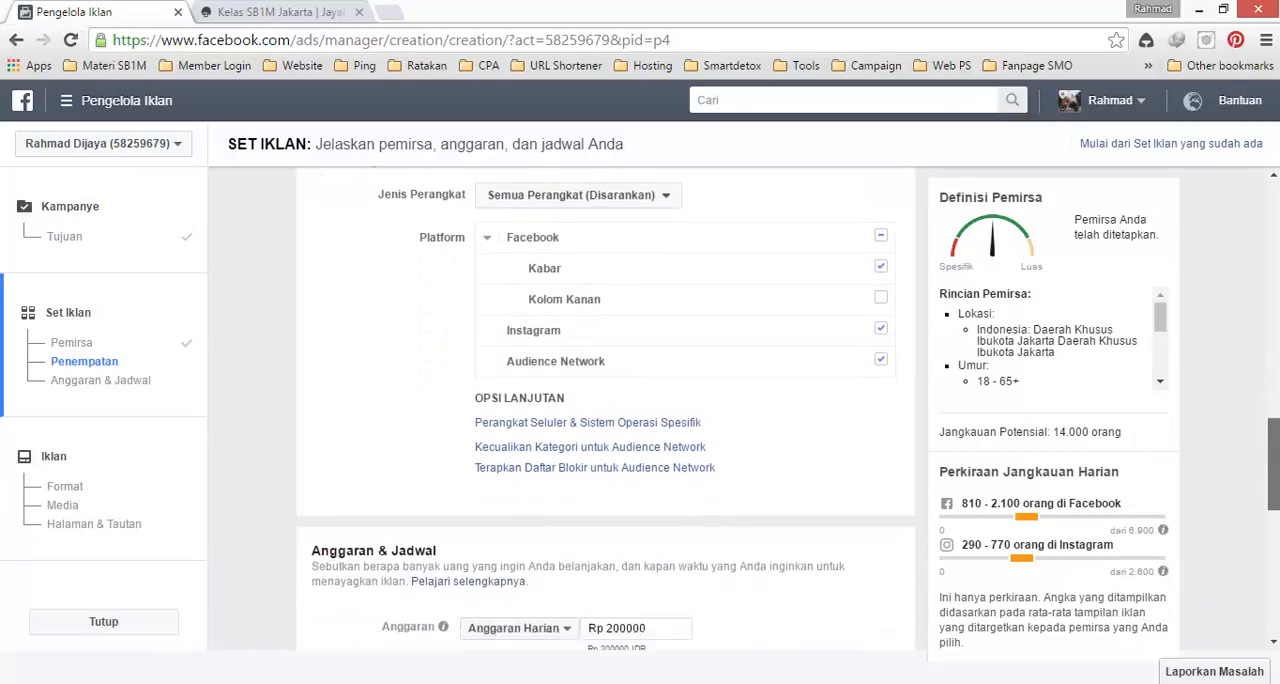
scroll(851, 461, down, 1)
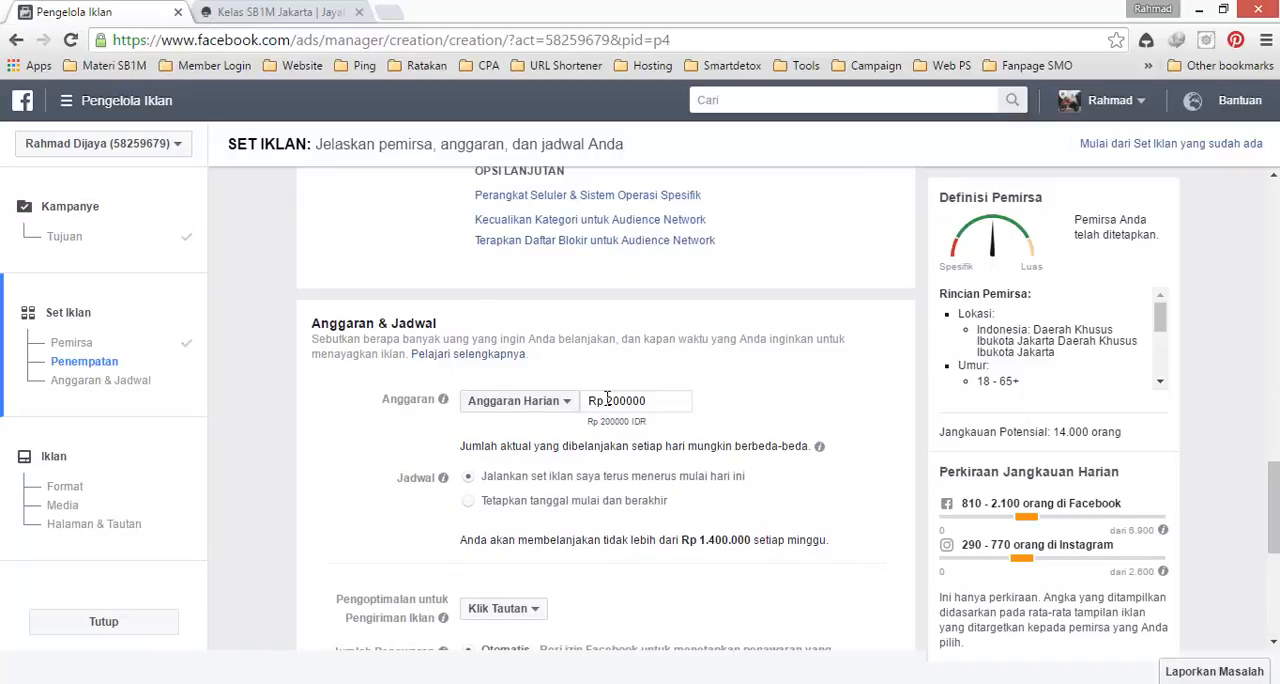
click(688, 404)
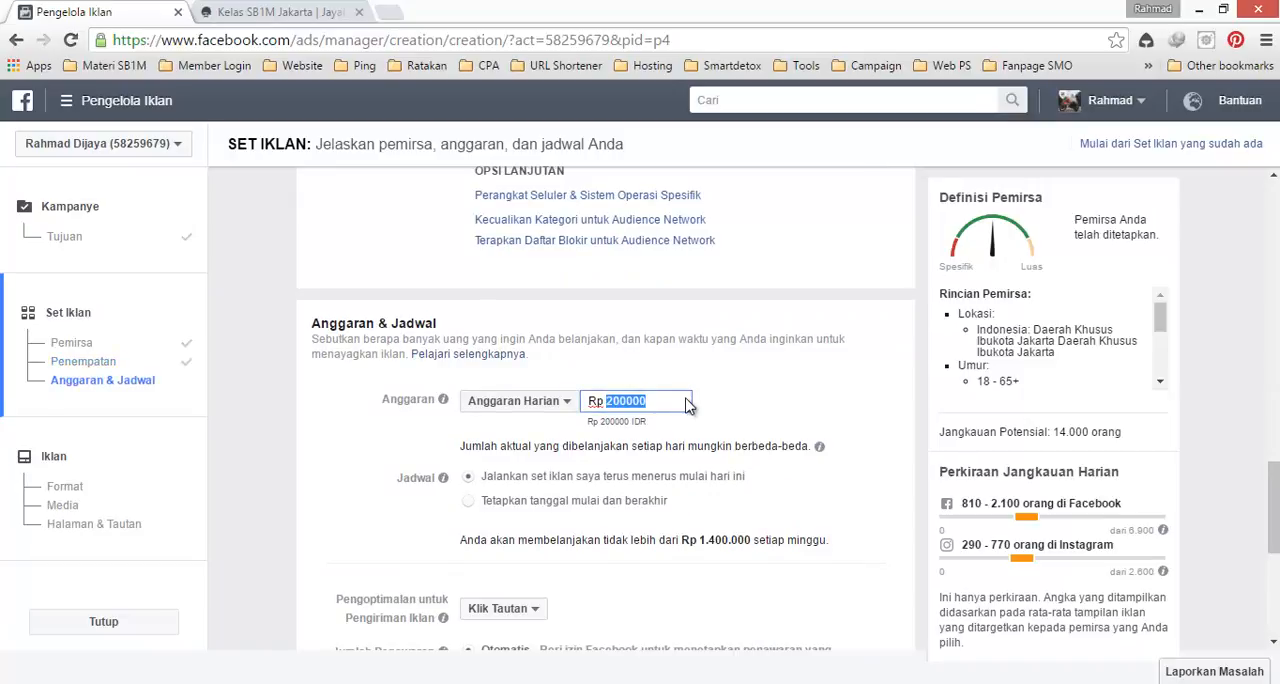
text(10000)
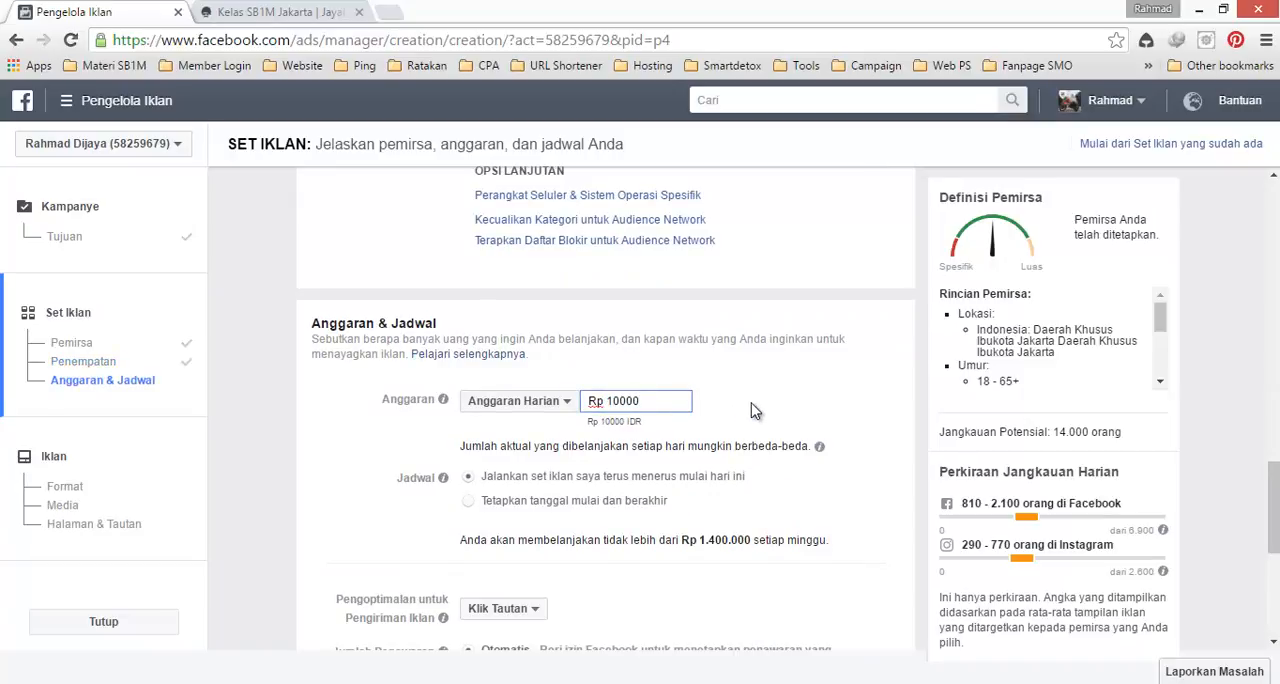
click(755, 410)
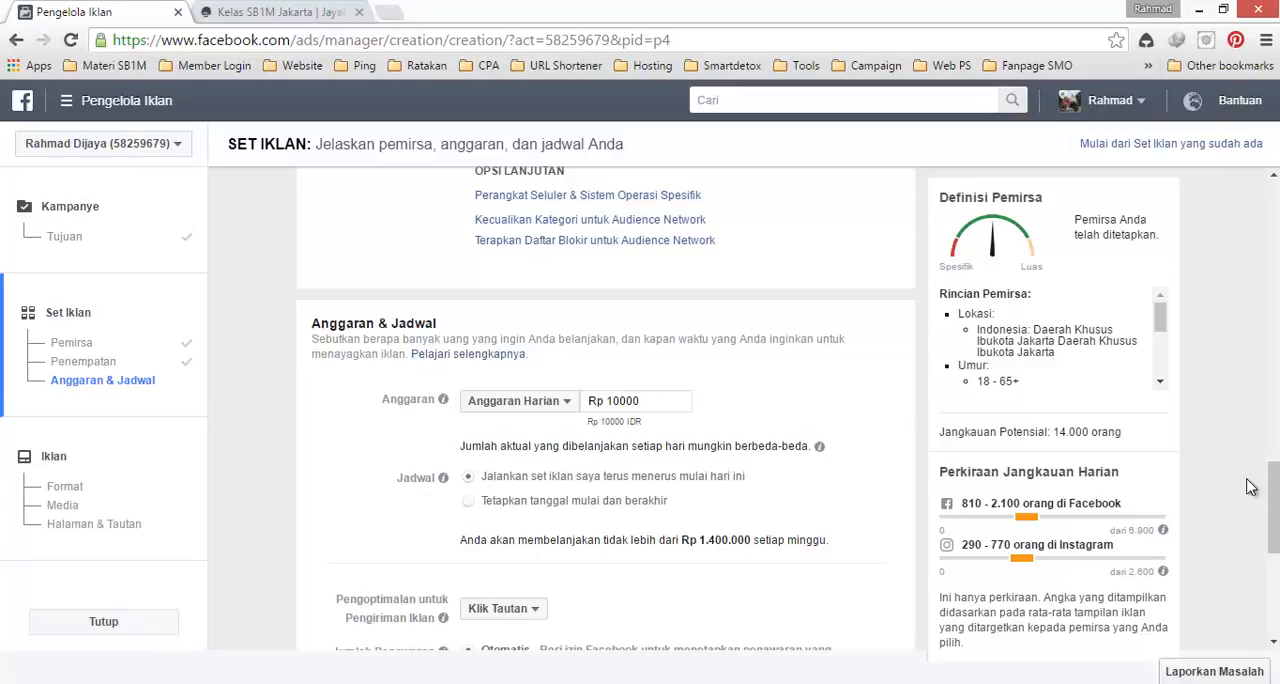
Step: Accept the remaining ad set options and continue to the ad creation stage
scroll(1273, 508, down, 2)
scroll(1238, 604, down, 3)
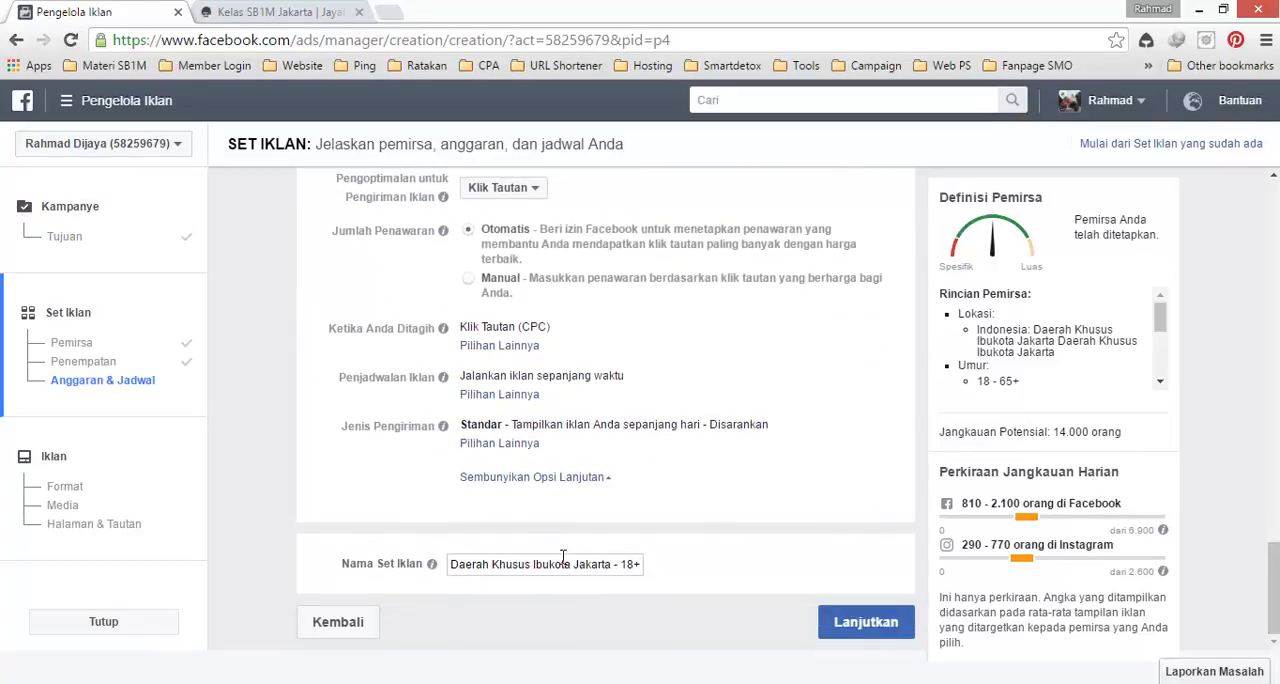
click(855, 628)
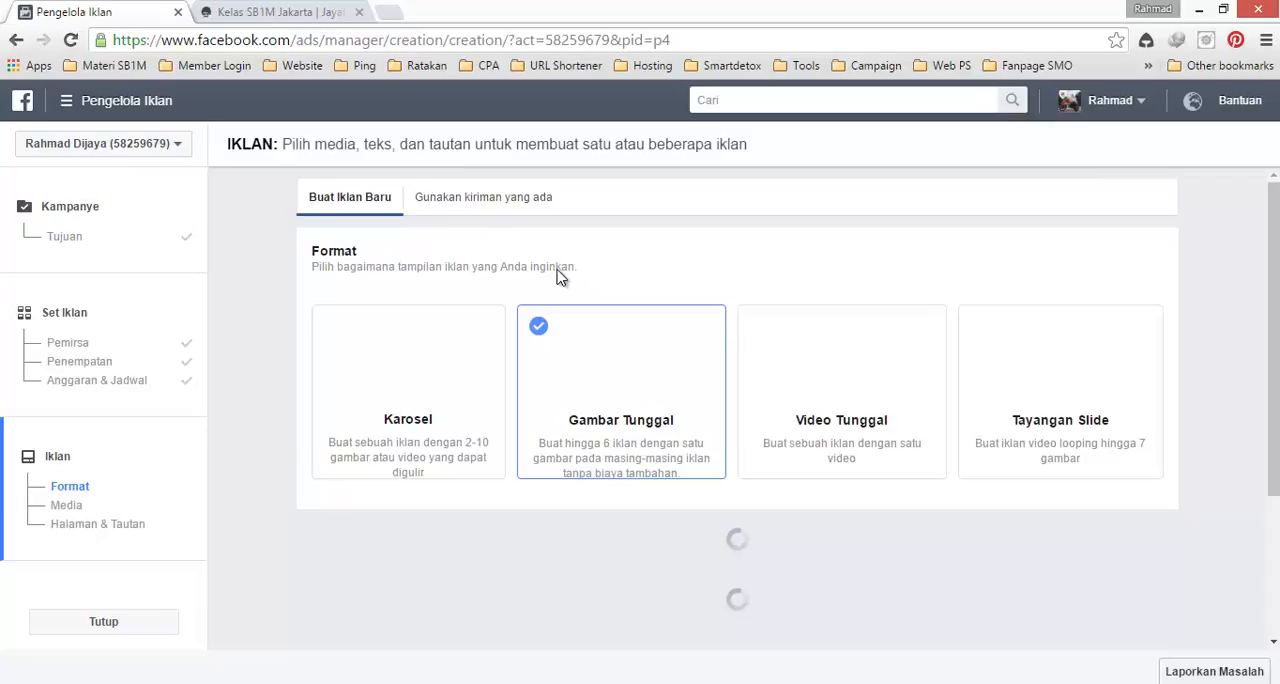
click(430, 683)
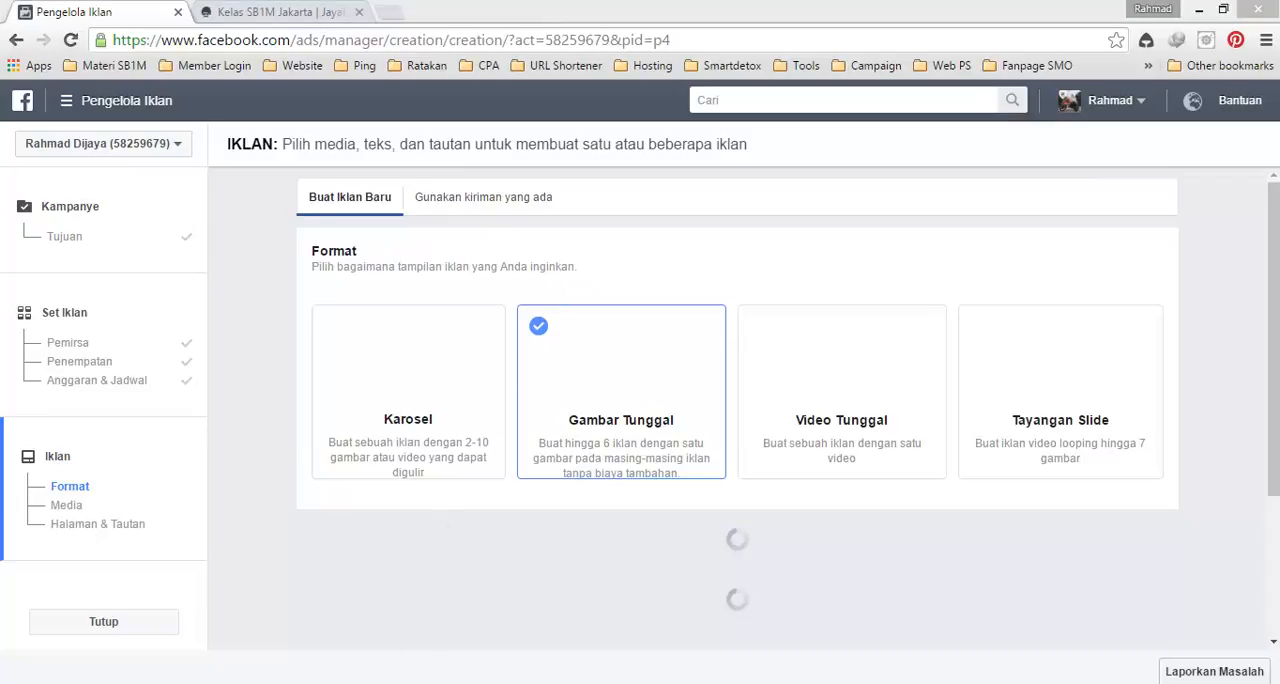
click(1190, 625)
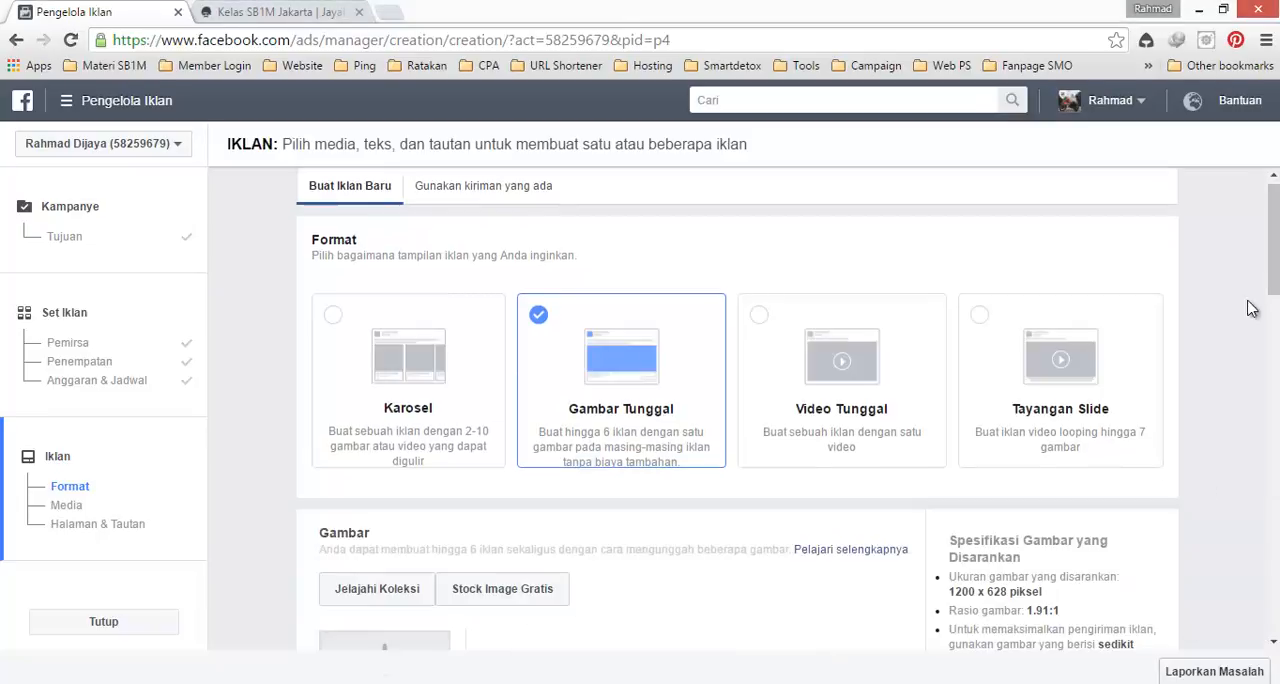
Step: Upload the image sb1m jakarta from the Downloads folder as the single-image ad's picture
scroll(737, 400, down, 1)
mouse_move(1274, 253)
mouse_down()
mouse_move(1274, 273)
mouse_move(1274, 240)
mouse_up()
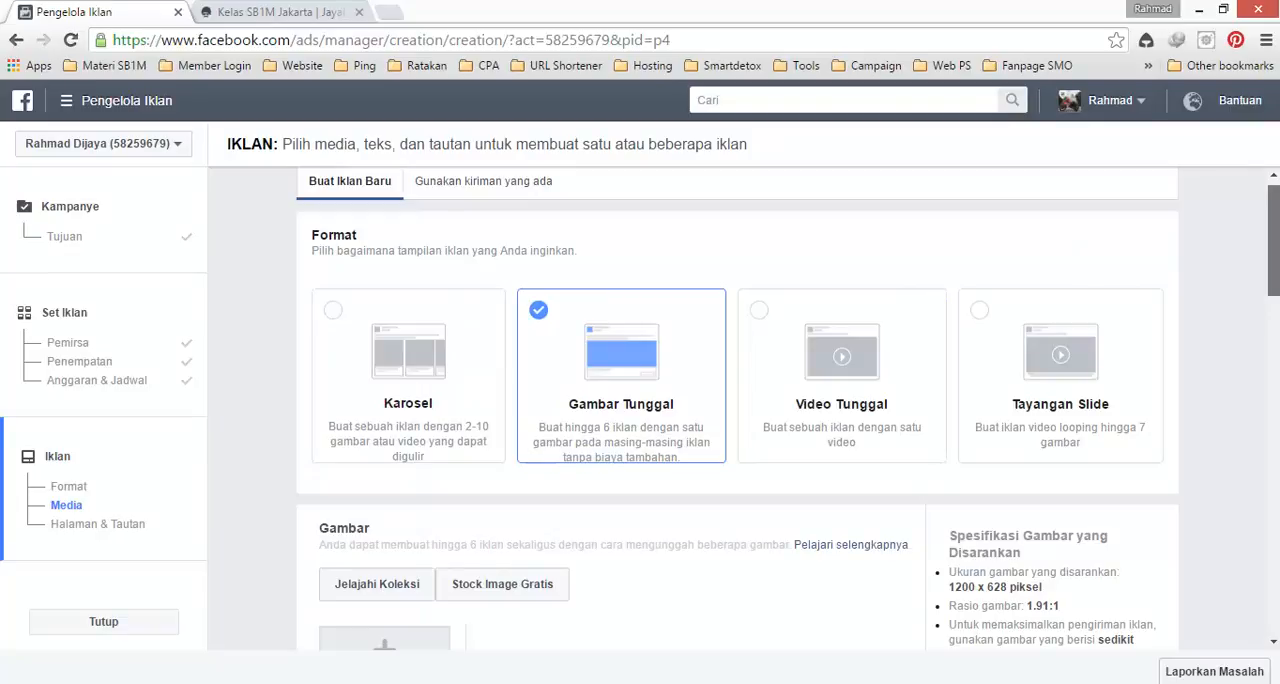
scroll(1240, 246, down, 2)
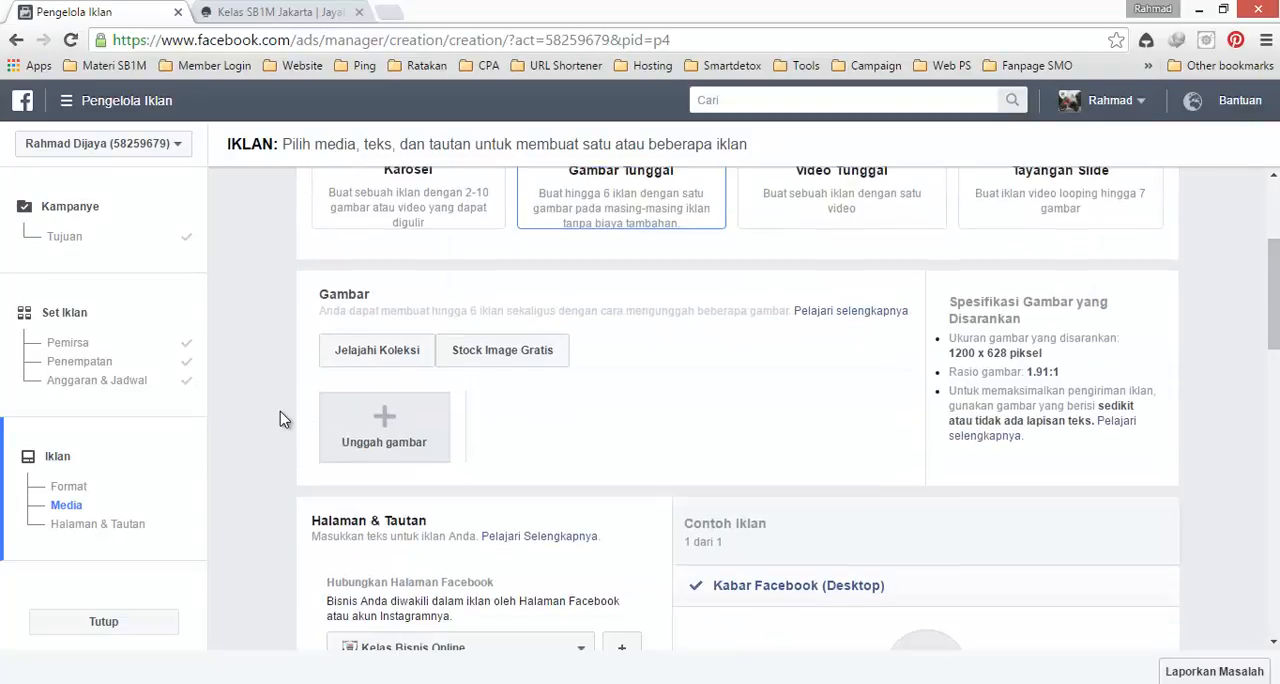
scroll(372, 452, up, 1)
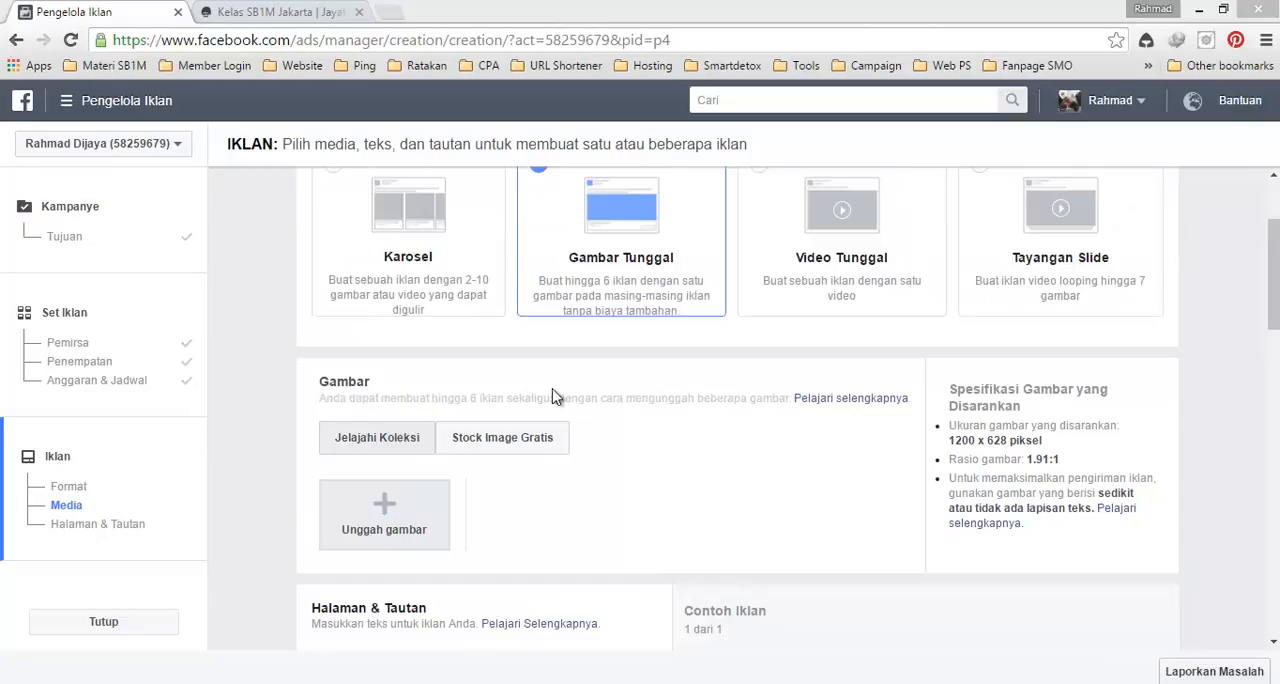
click(397, 505)
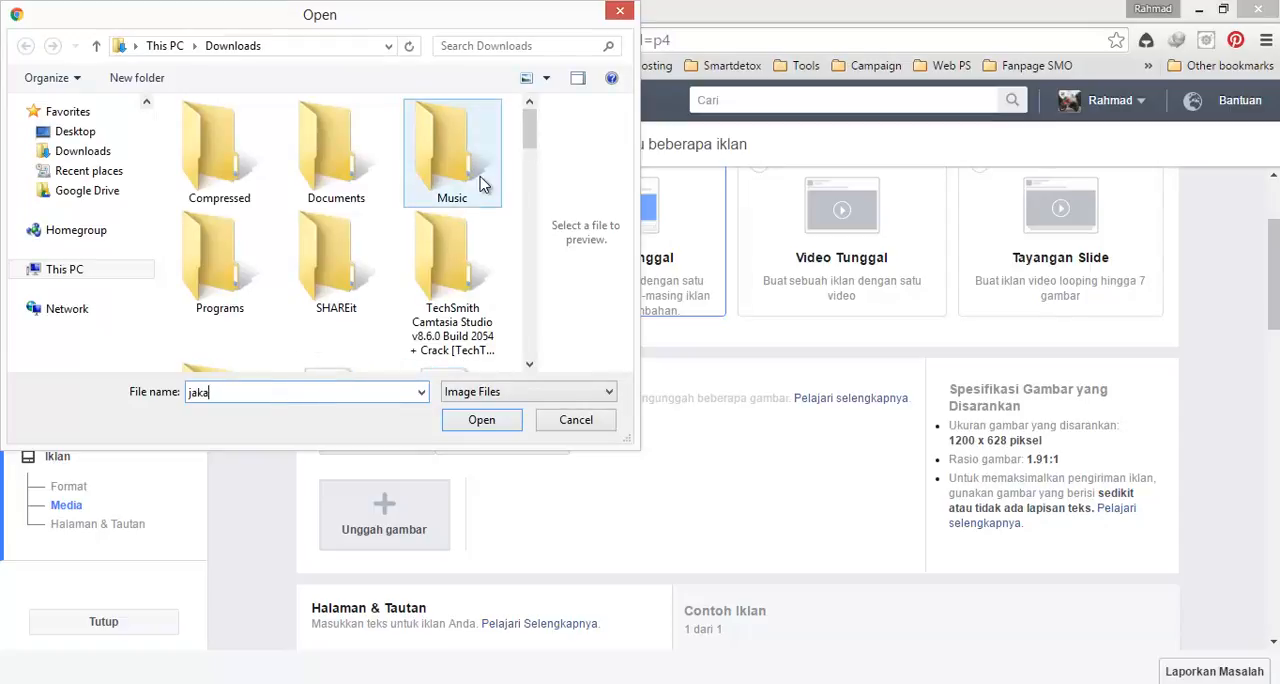
text(r)
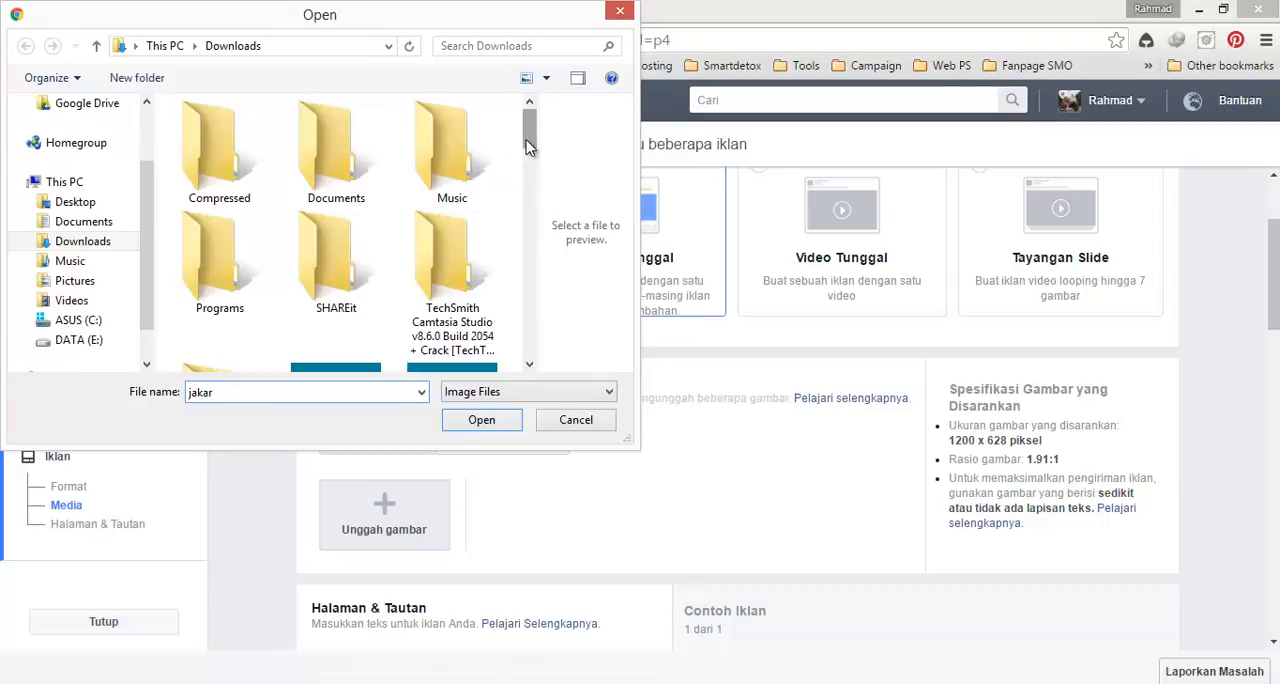
text(t)
drag(529, 153, 535, 289)
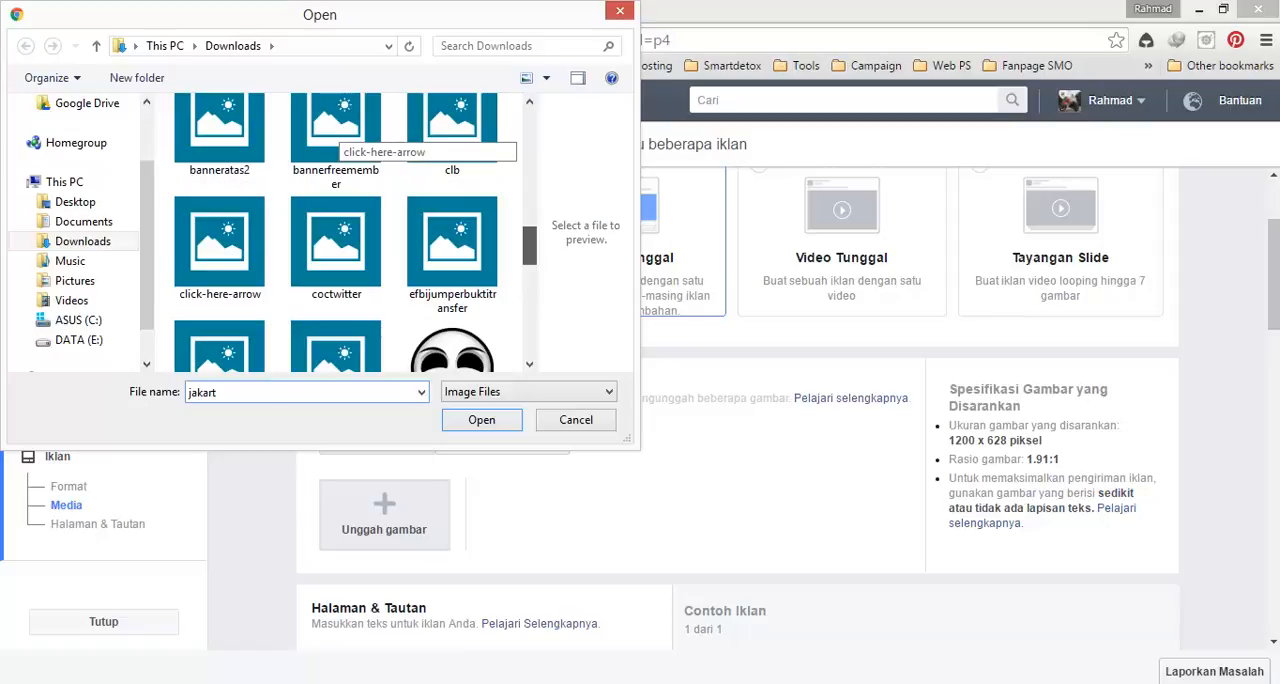
click(860, 683)
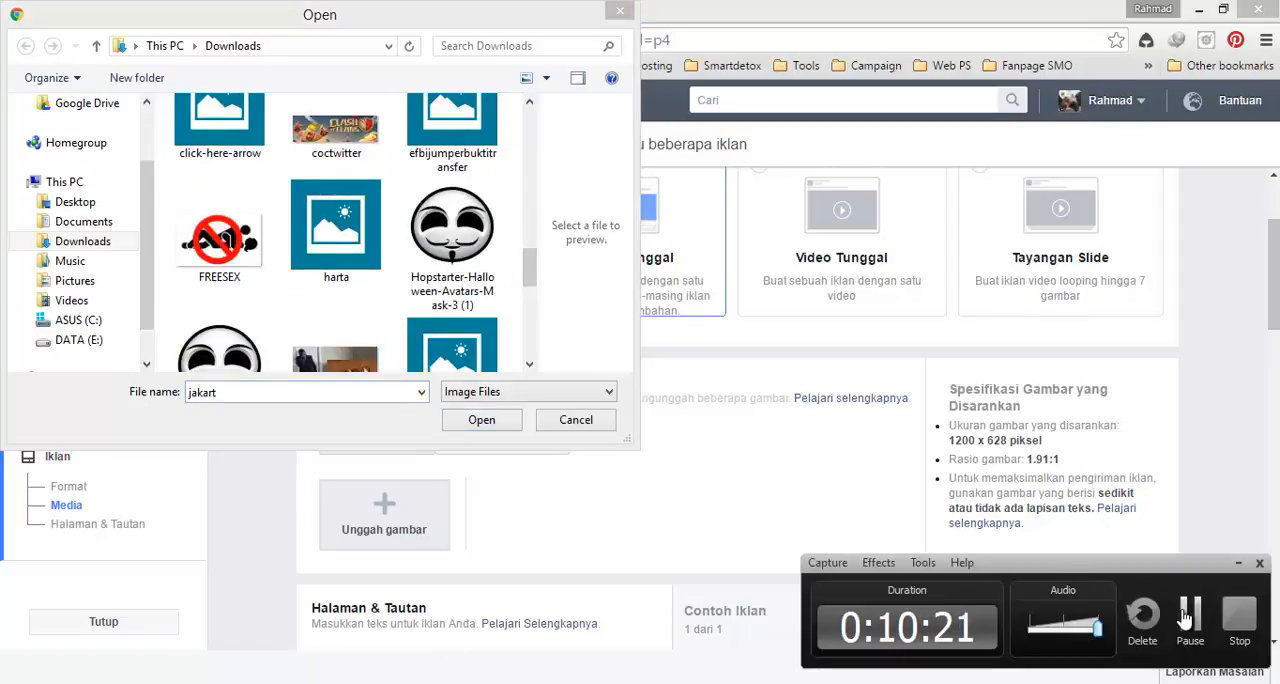
click(1187, 620)
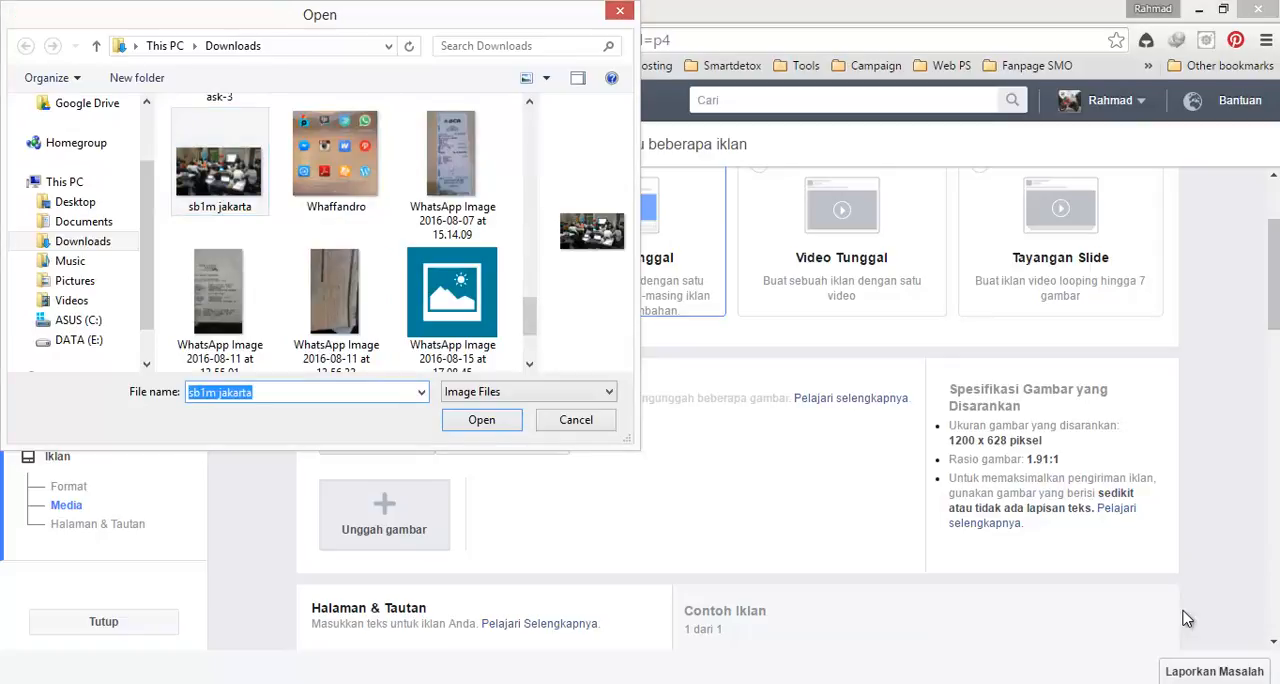
key(Return)
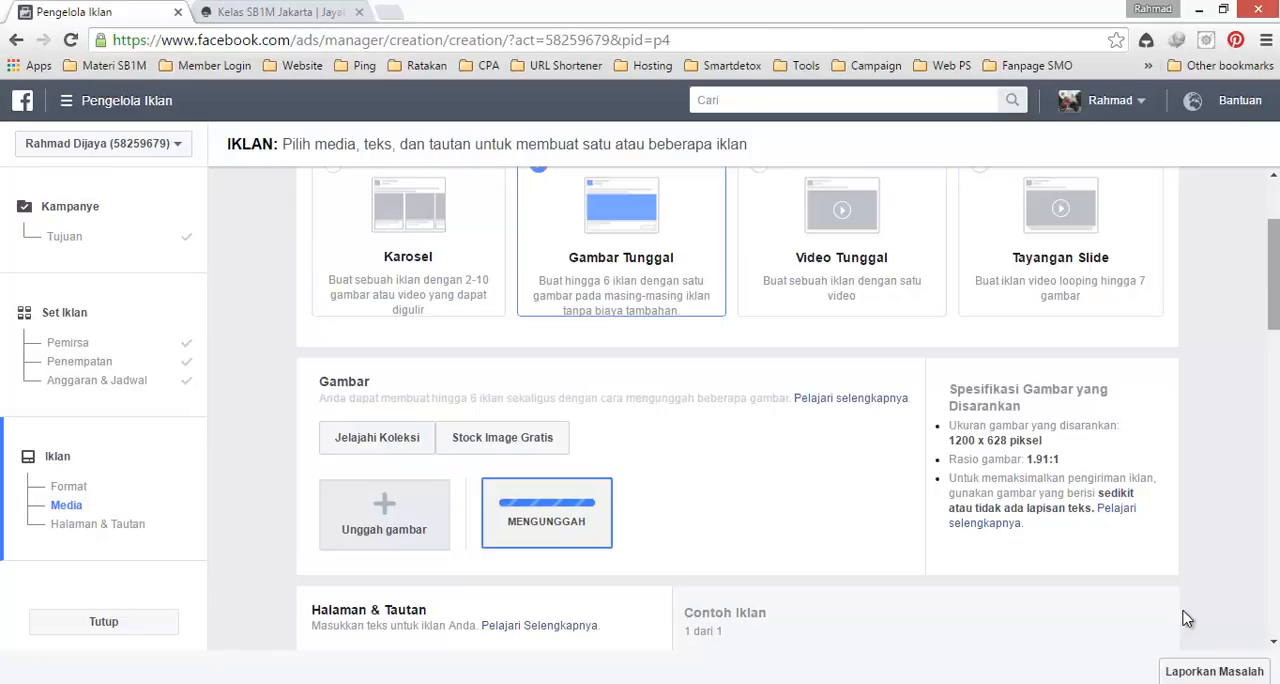
Step: Examine the Halaman & Tautan settings and the ad's desktop news feed preview down to its title and description
scroll(1187, 619, down, 2)
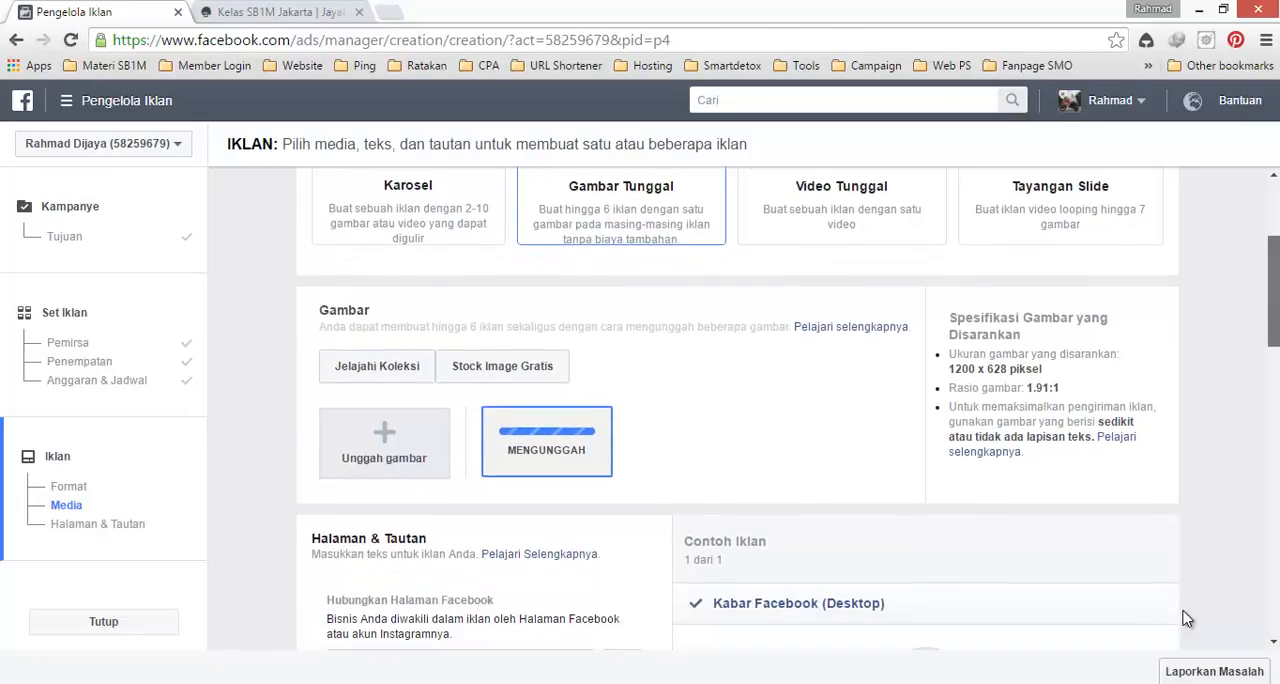
scroll(1187, 619, down, 1)
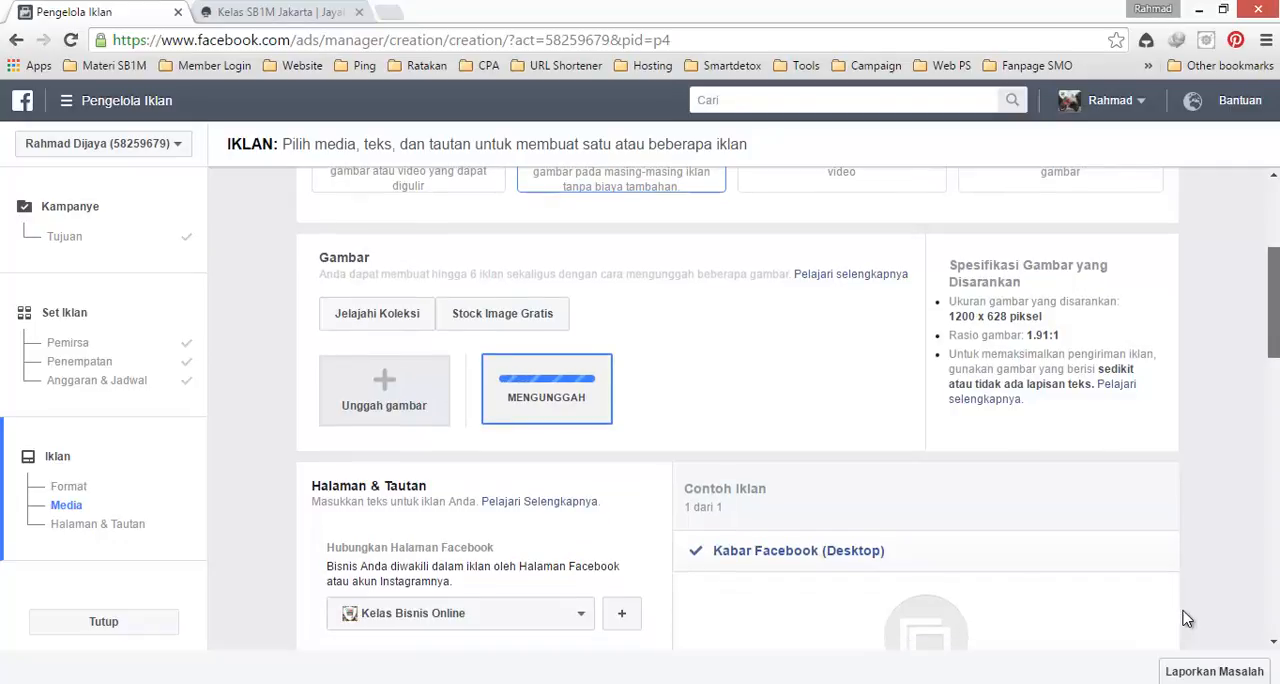
scroll(1187, 619, down, 2)
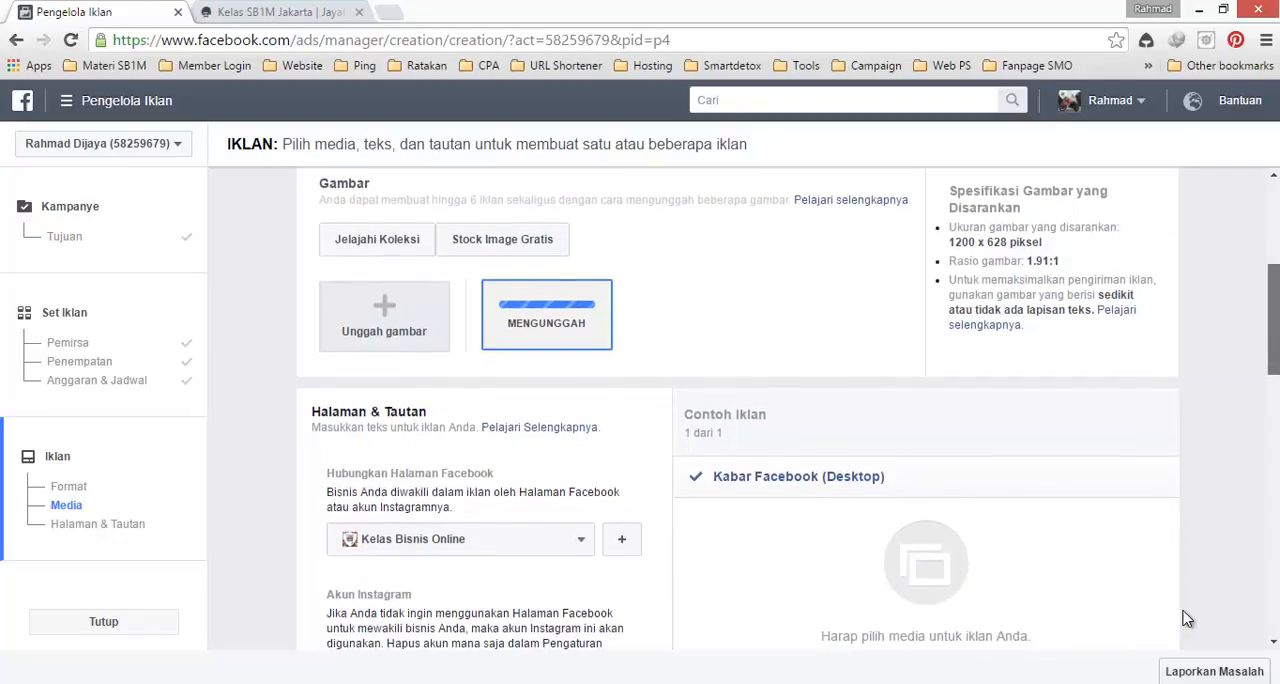
scroll(1187, 619, down, 1)
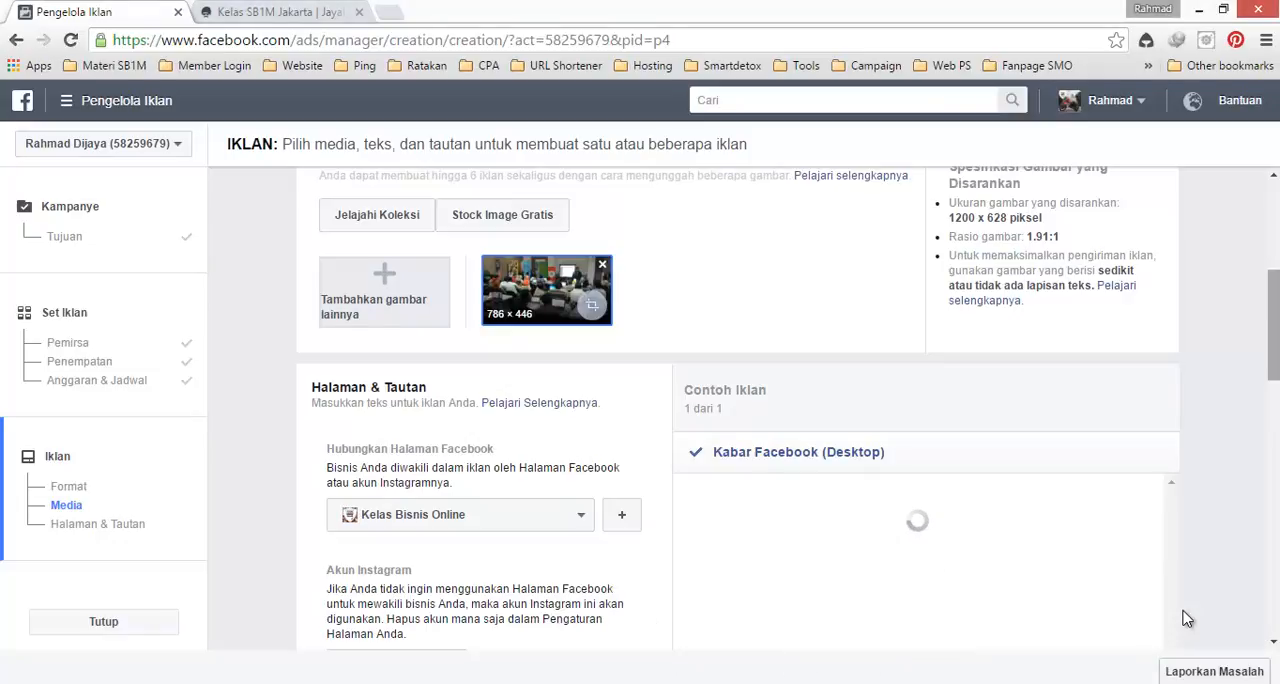
scroll(1185, 619, down, 1)
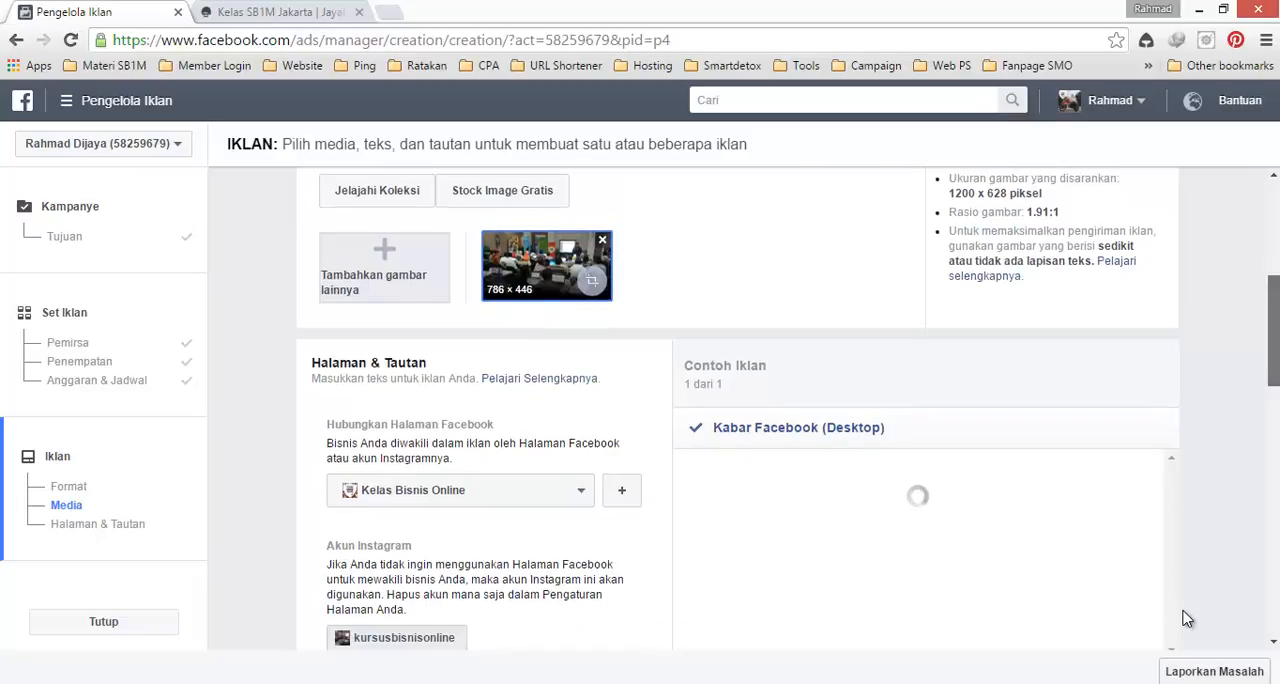
scroll(1185, 619, down, 1)
scroll(1185, 619, down, 1)
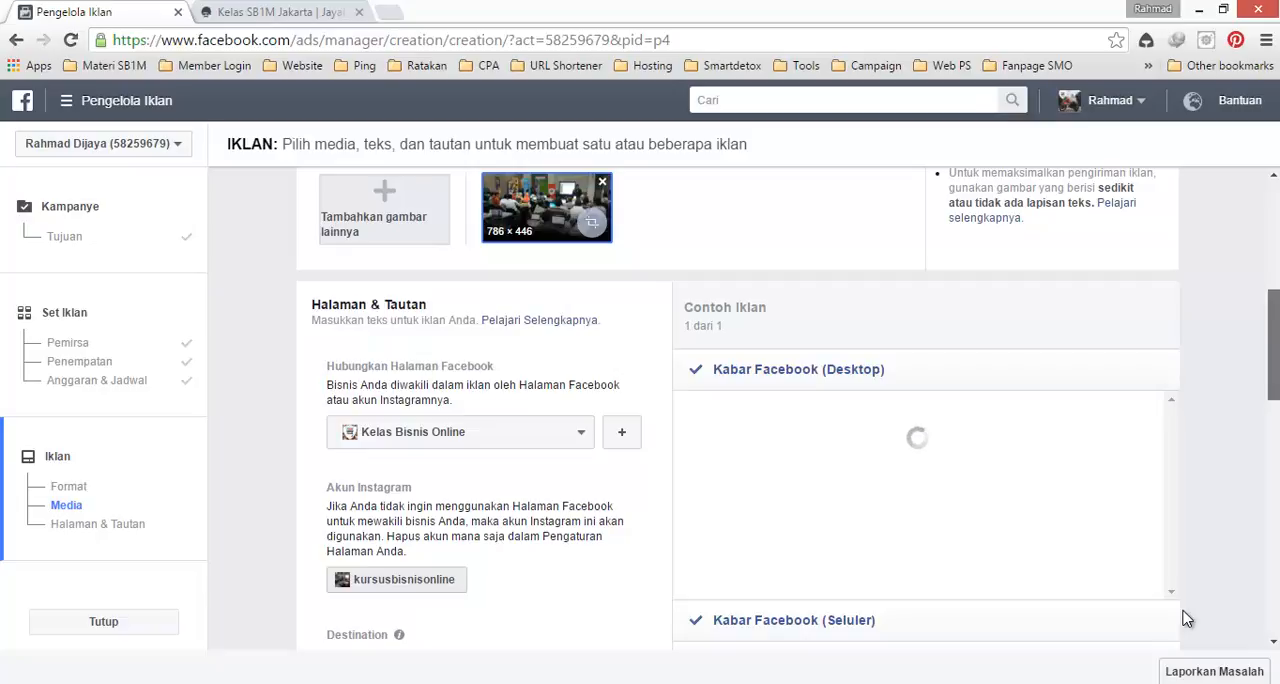
scroll(1185, 619, down, 1)
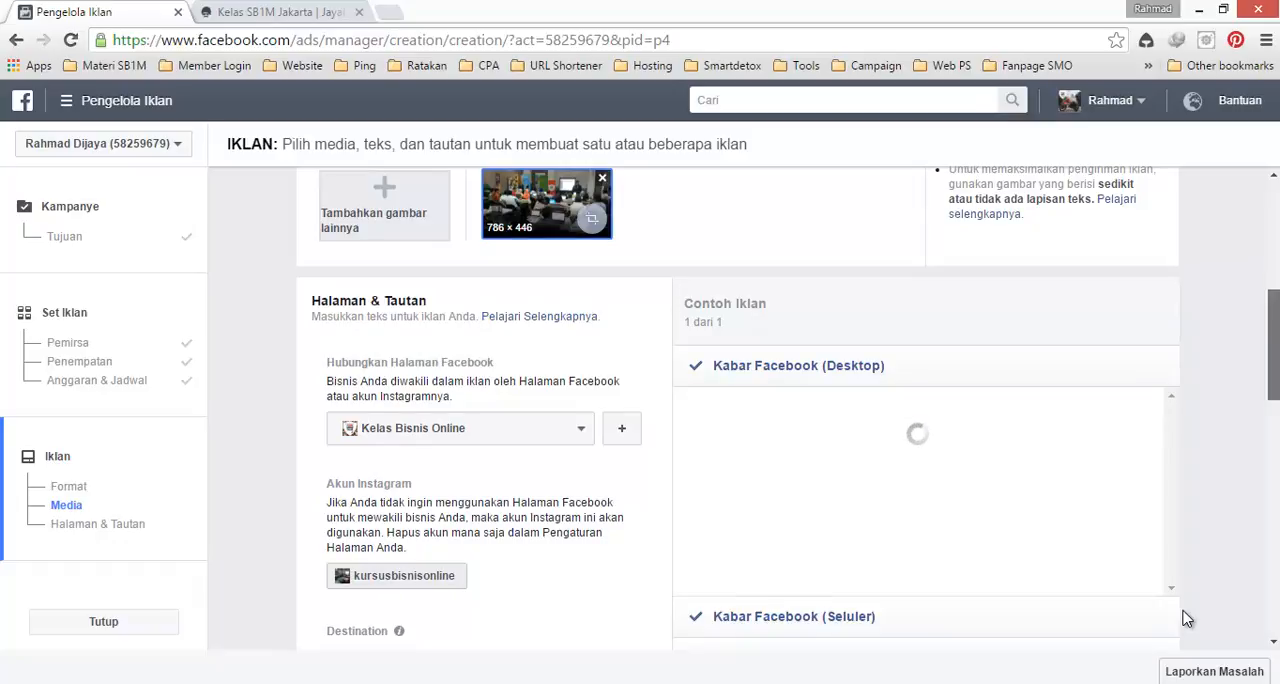
key(alt+Tab)
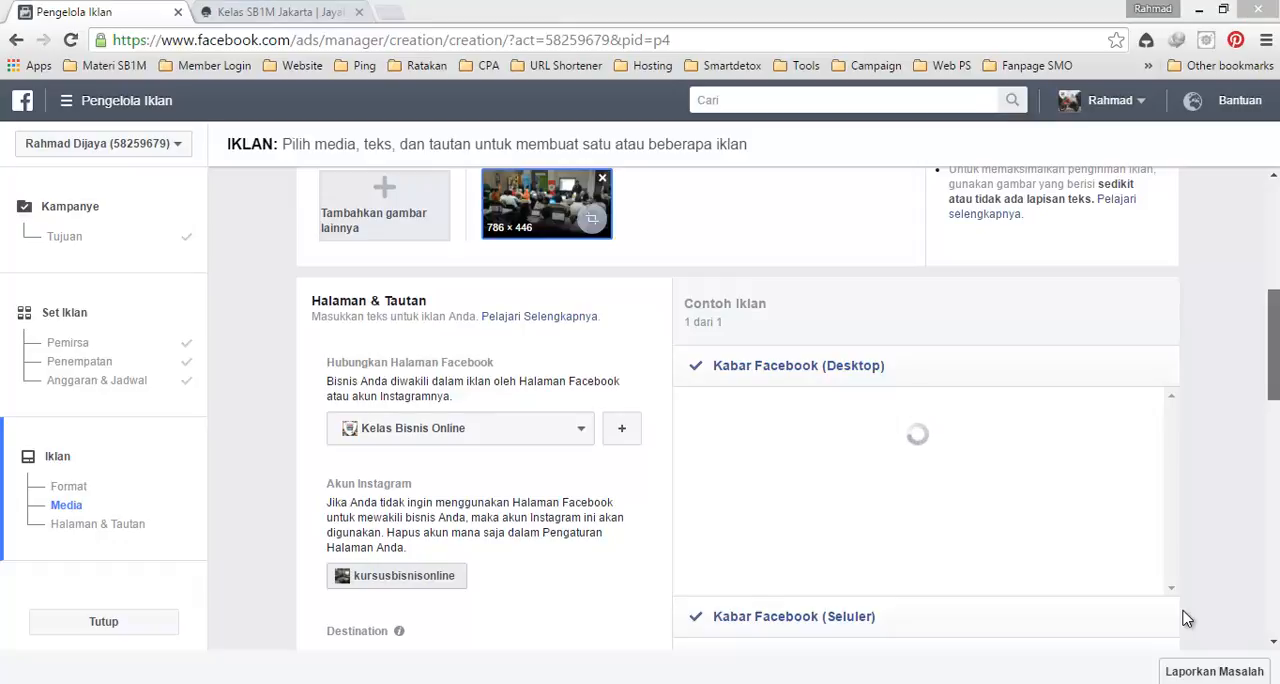
click(1185, 620)
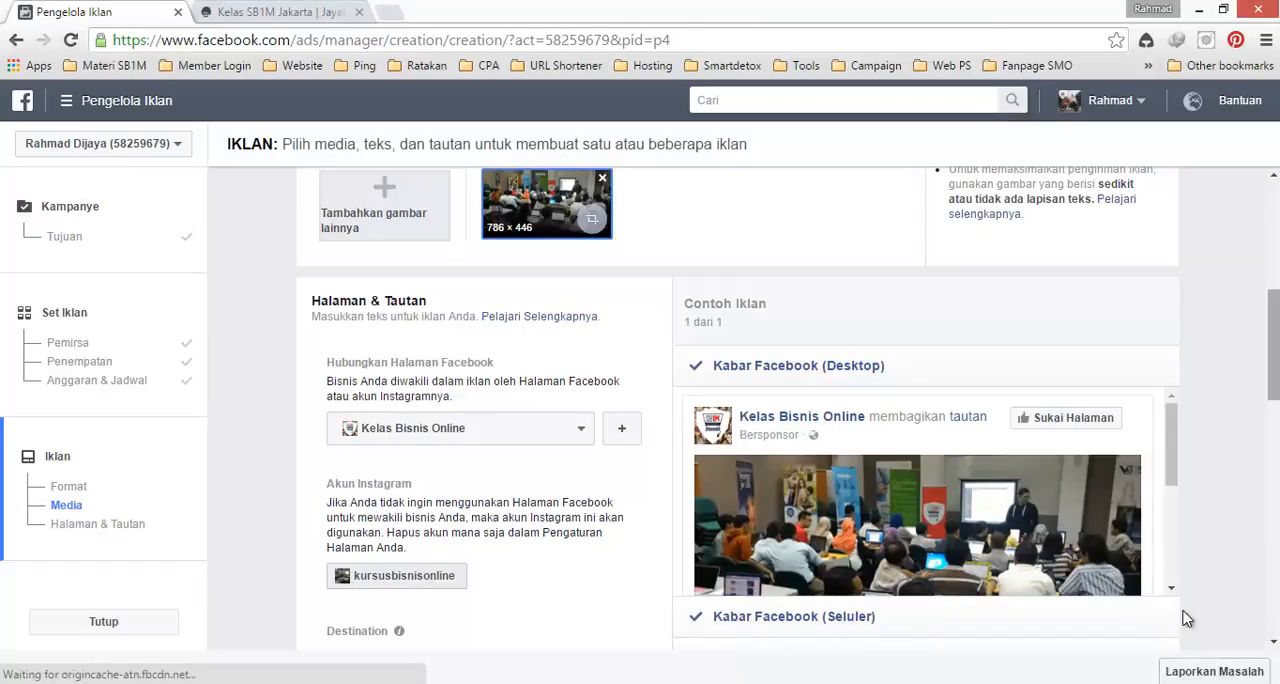
scroll(1185, 620, down, 2)
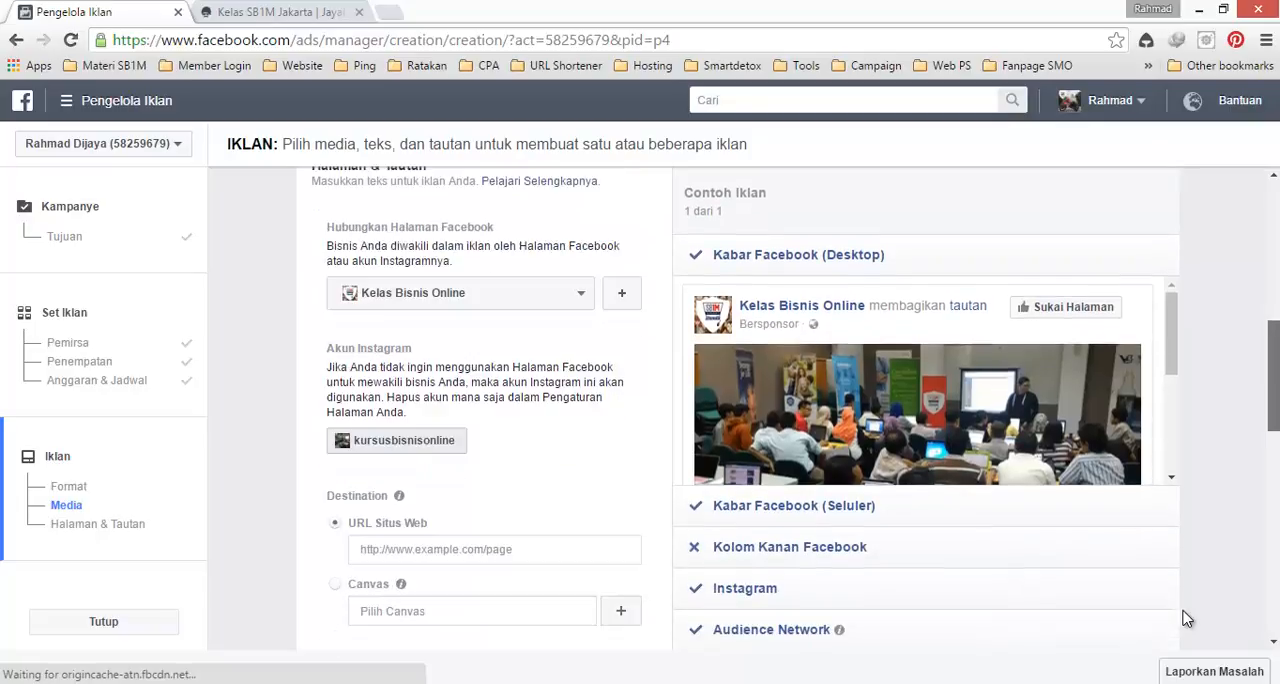
scroll(1185, 620, down, 2)
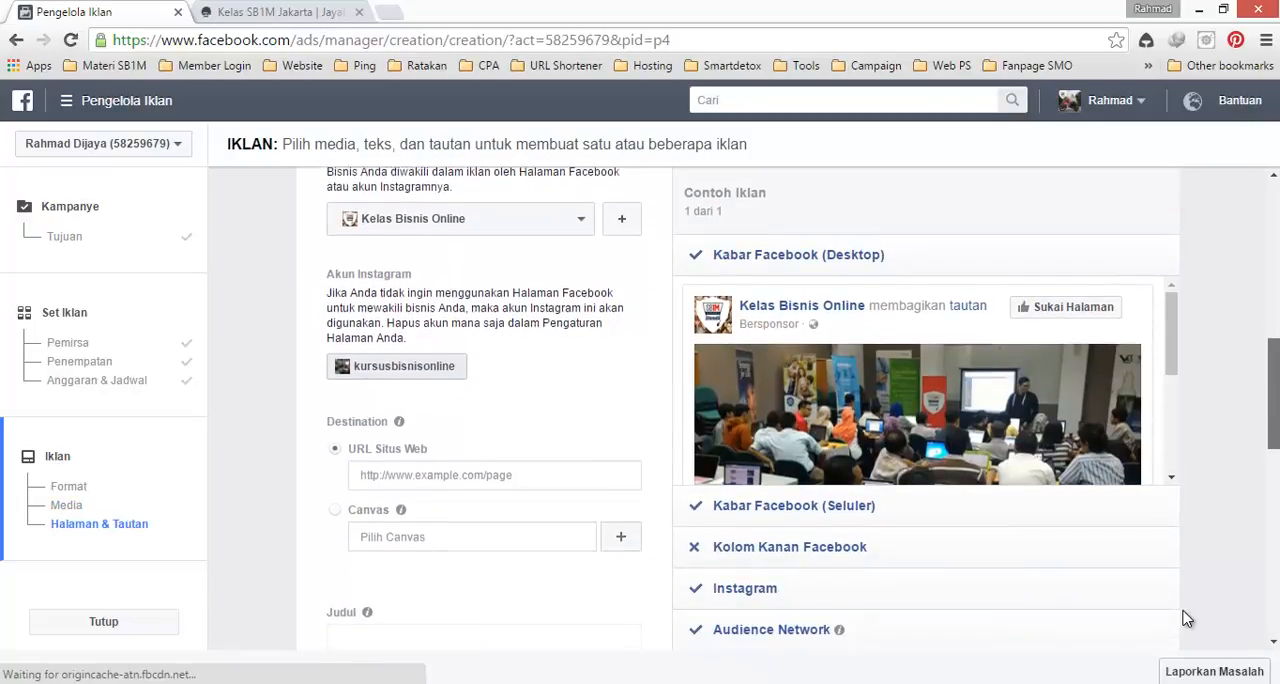
drag(1171, 334, 1171, 428)
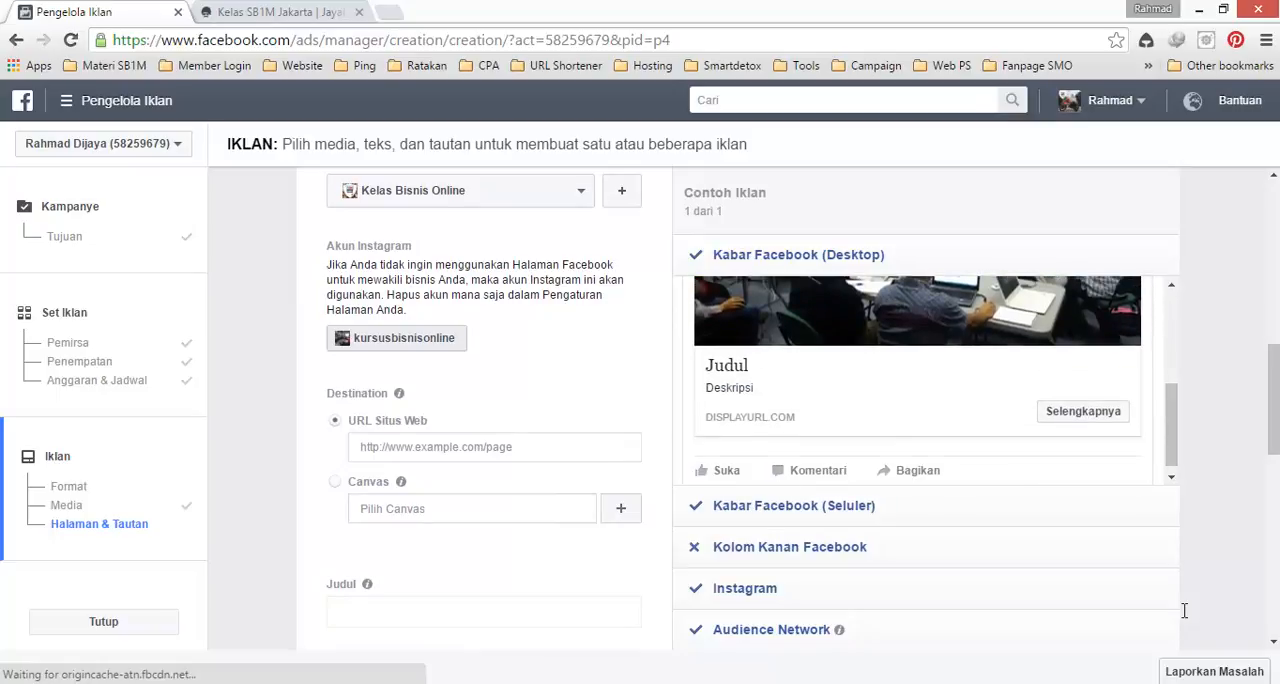
key(ctrl+Tab)
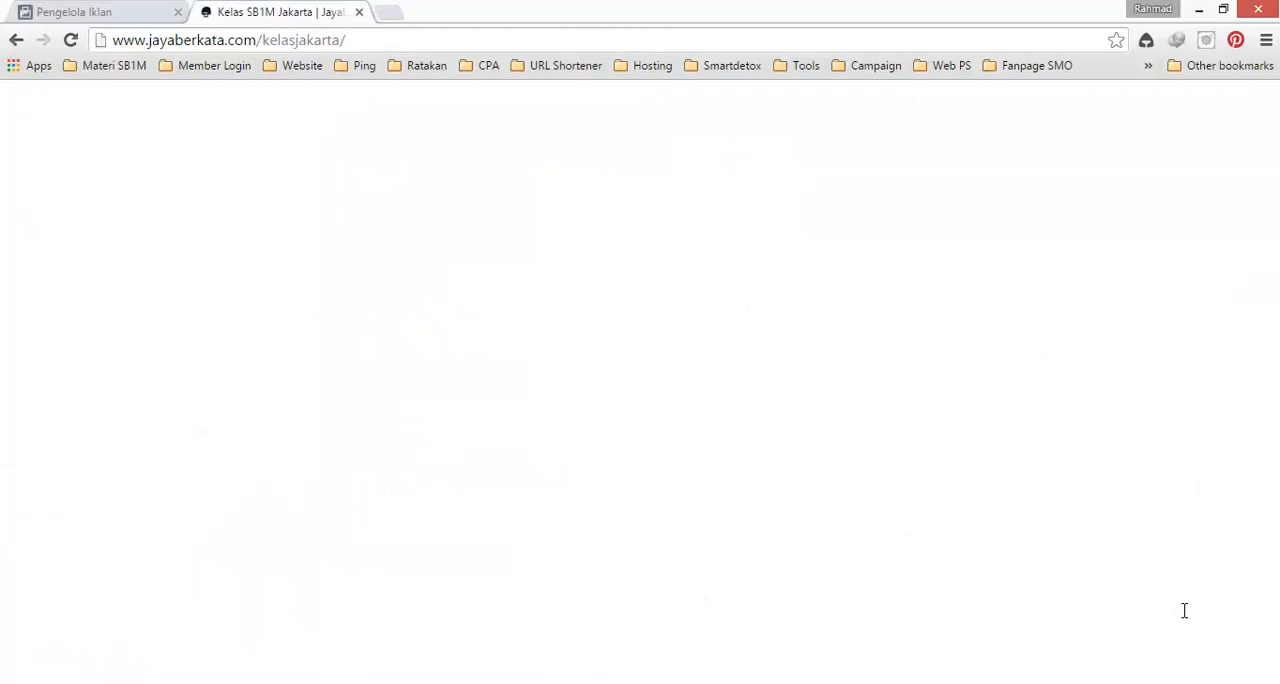
key(ctrl+l)
key(ctrl+c)
key(ctrl+shift+Tab)
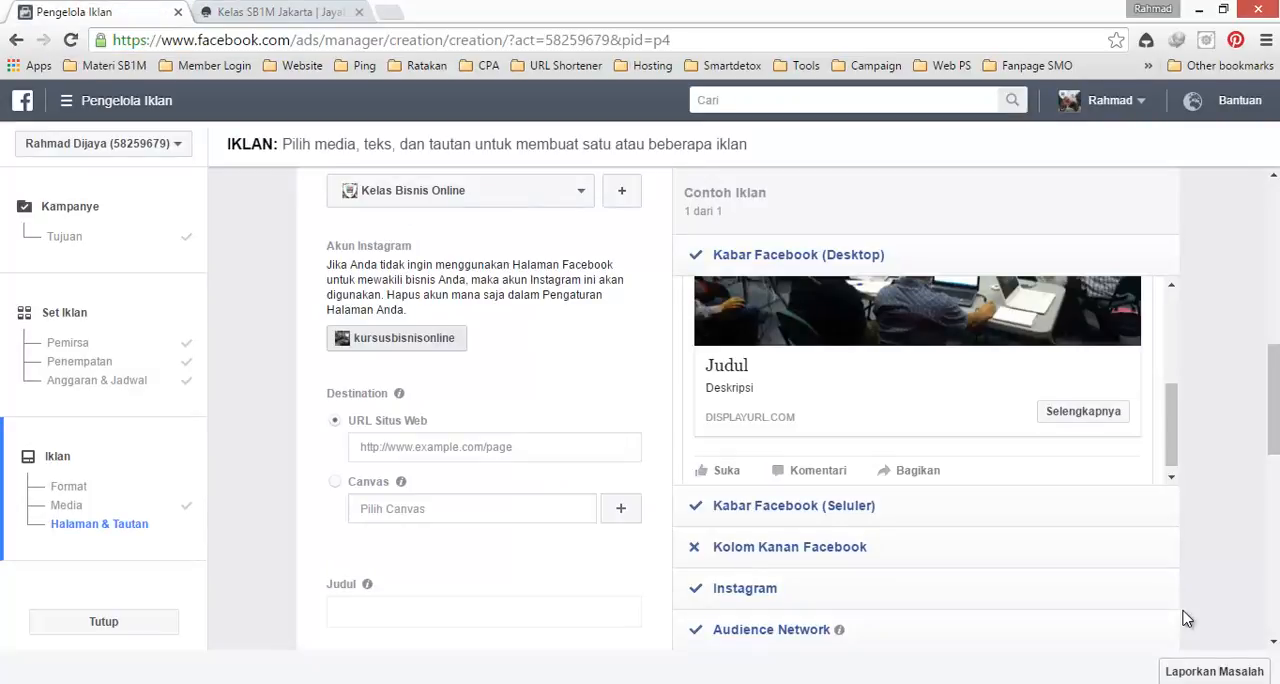
key(Tab)
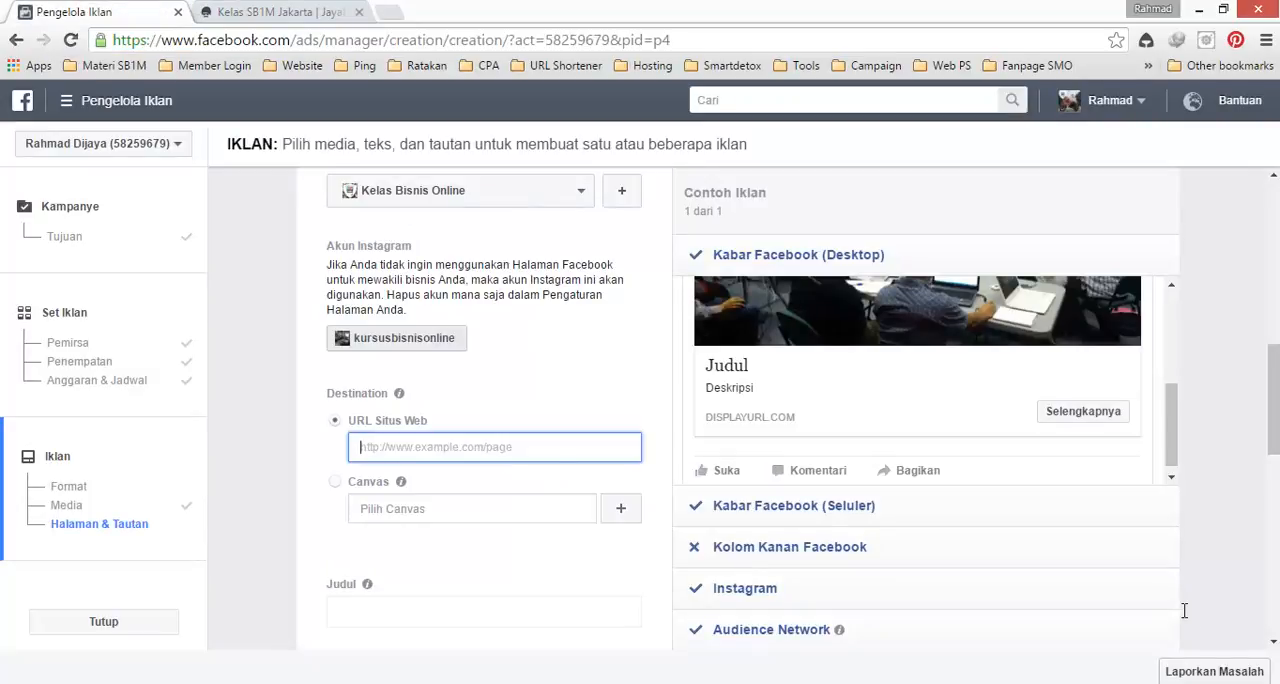
key(ctrl+v)
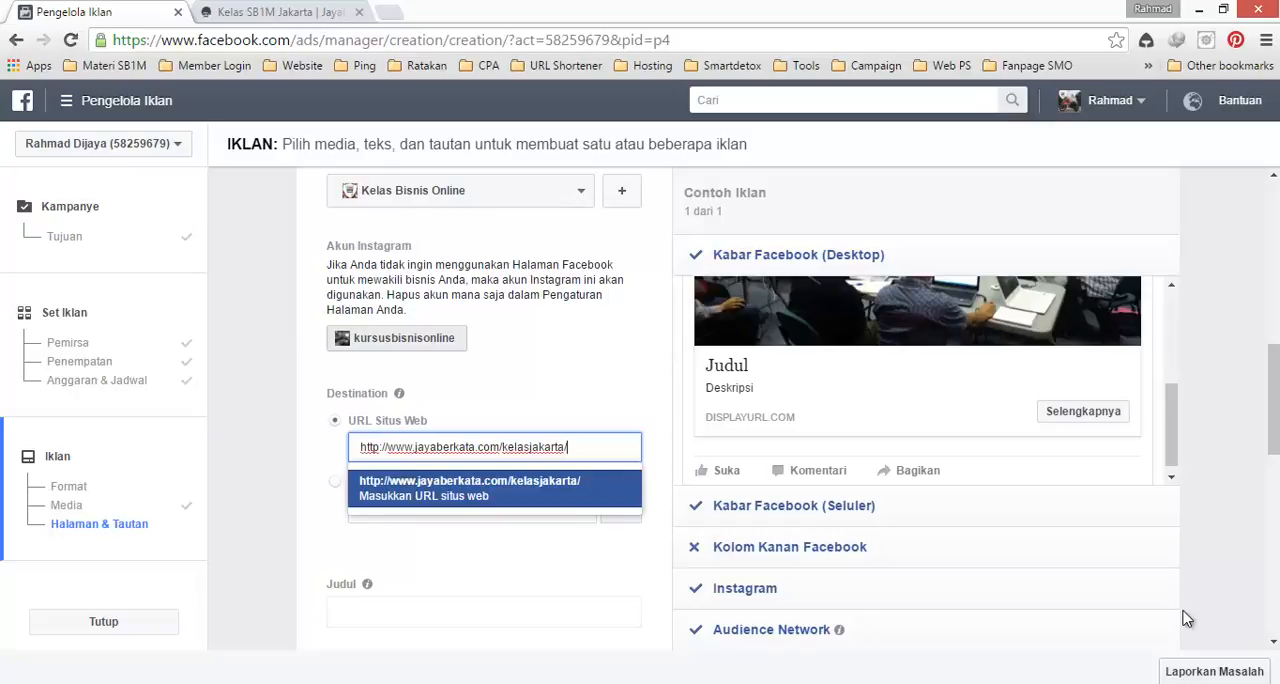
key(Tab)
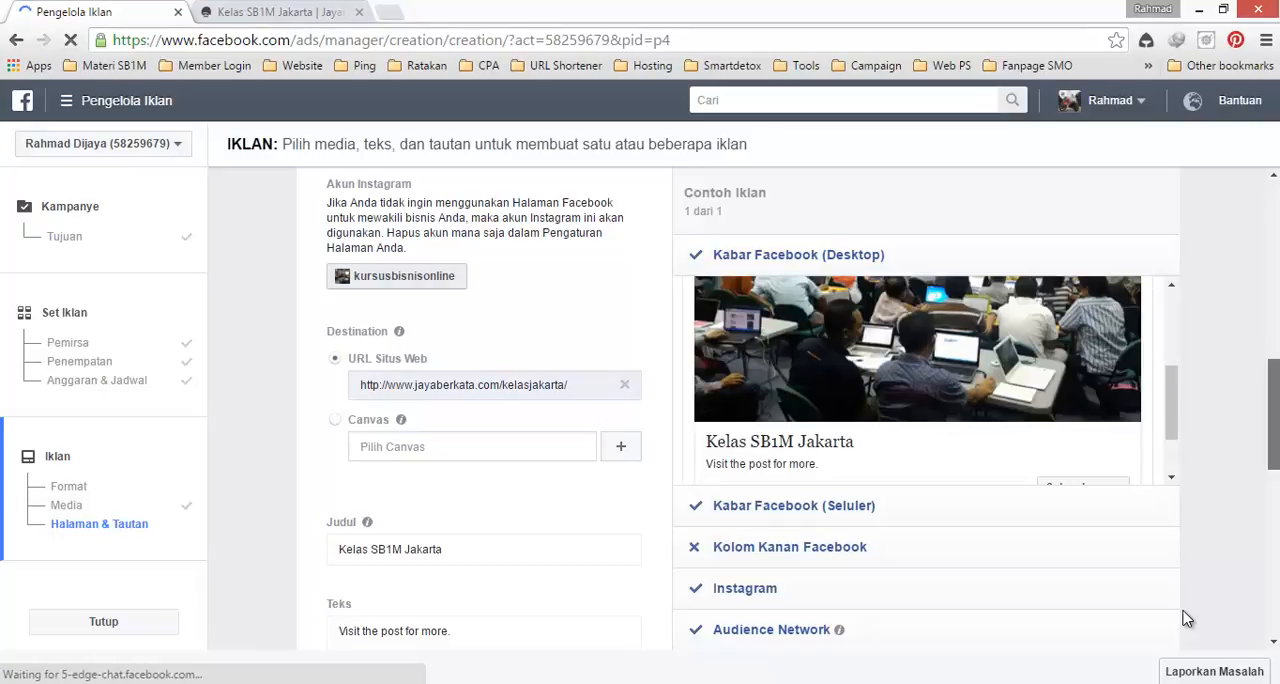
Step: Add "Jadwal" before the existing ad title so that Judul reads "Jadwal Kelas SB1M Jakarta"
scroll(1185, 619, down, 3)
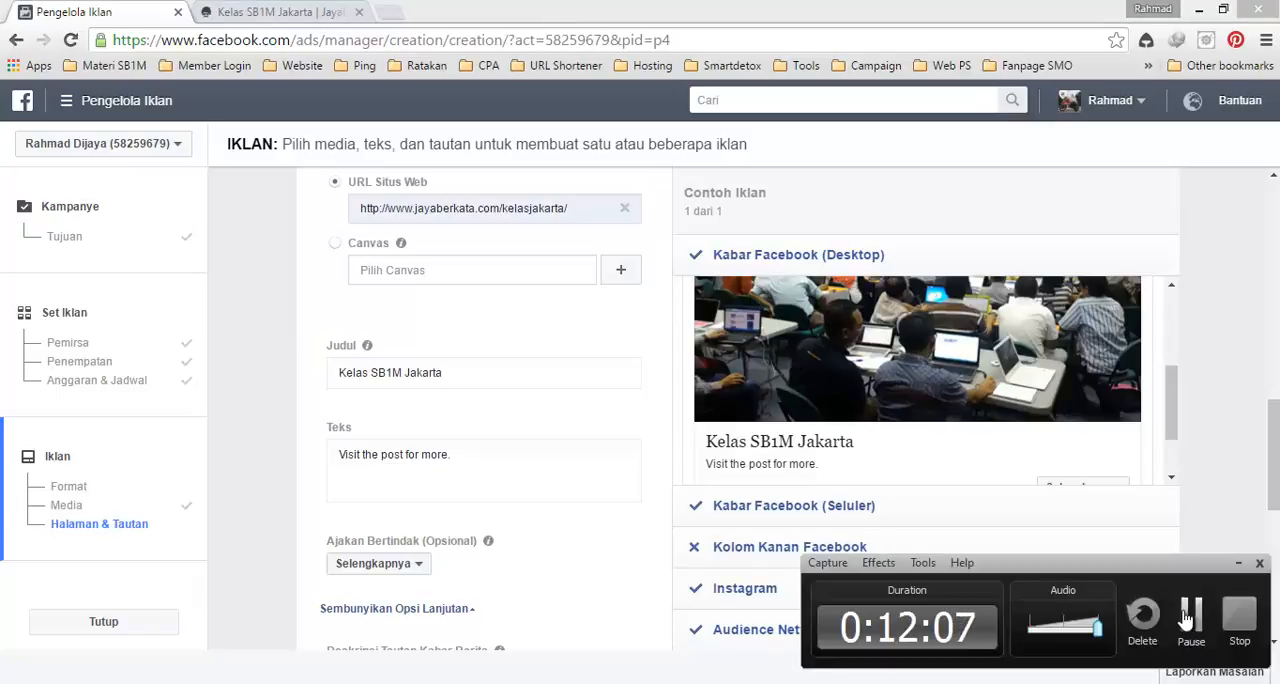
scroll(1185, 619, down, 2)
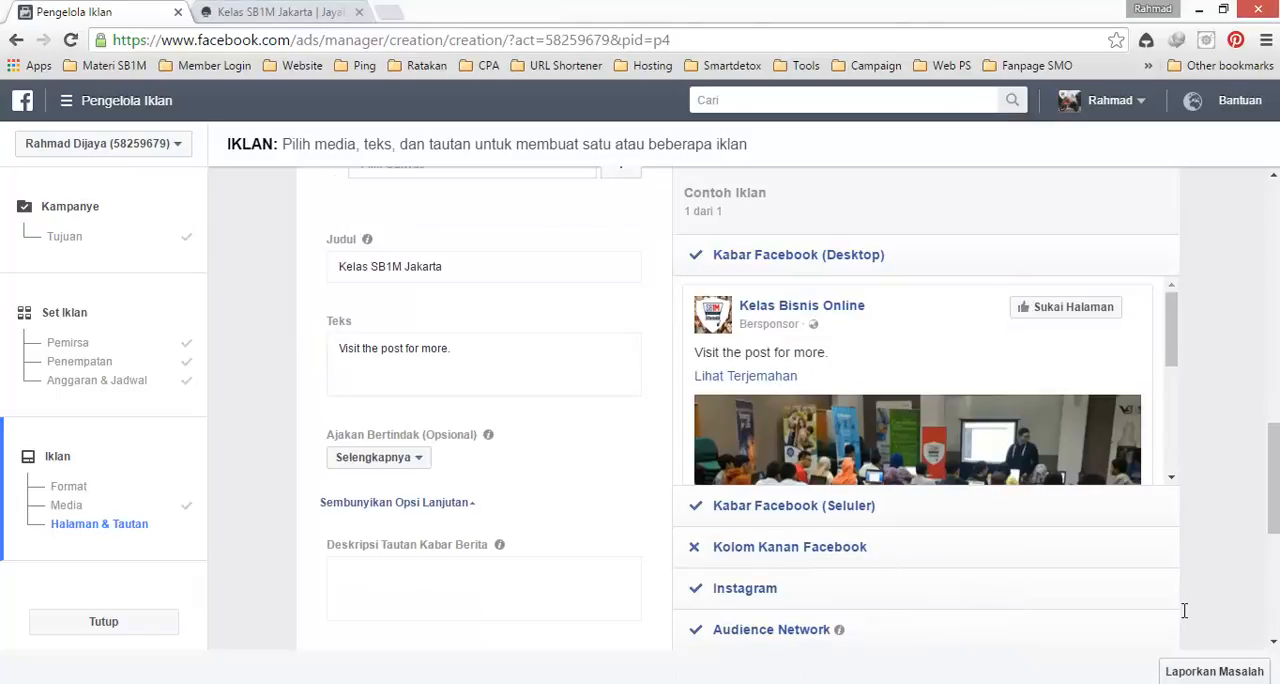
key(Tab)
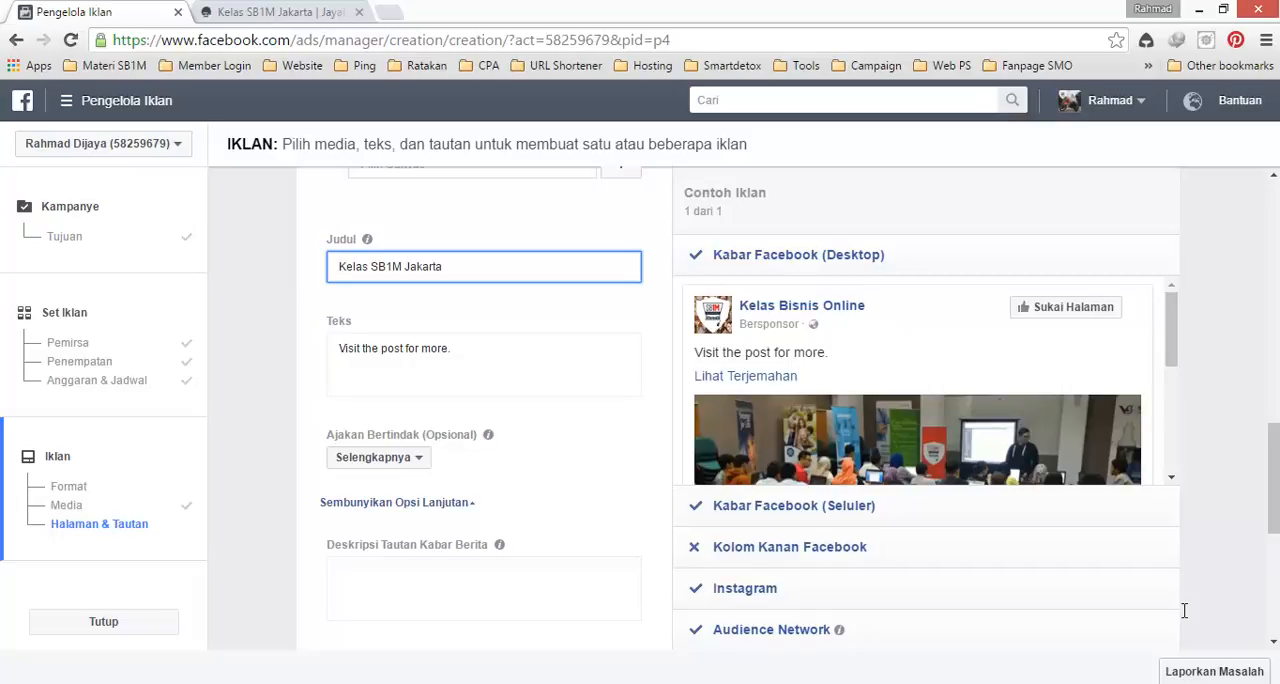
text(Jadwal)
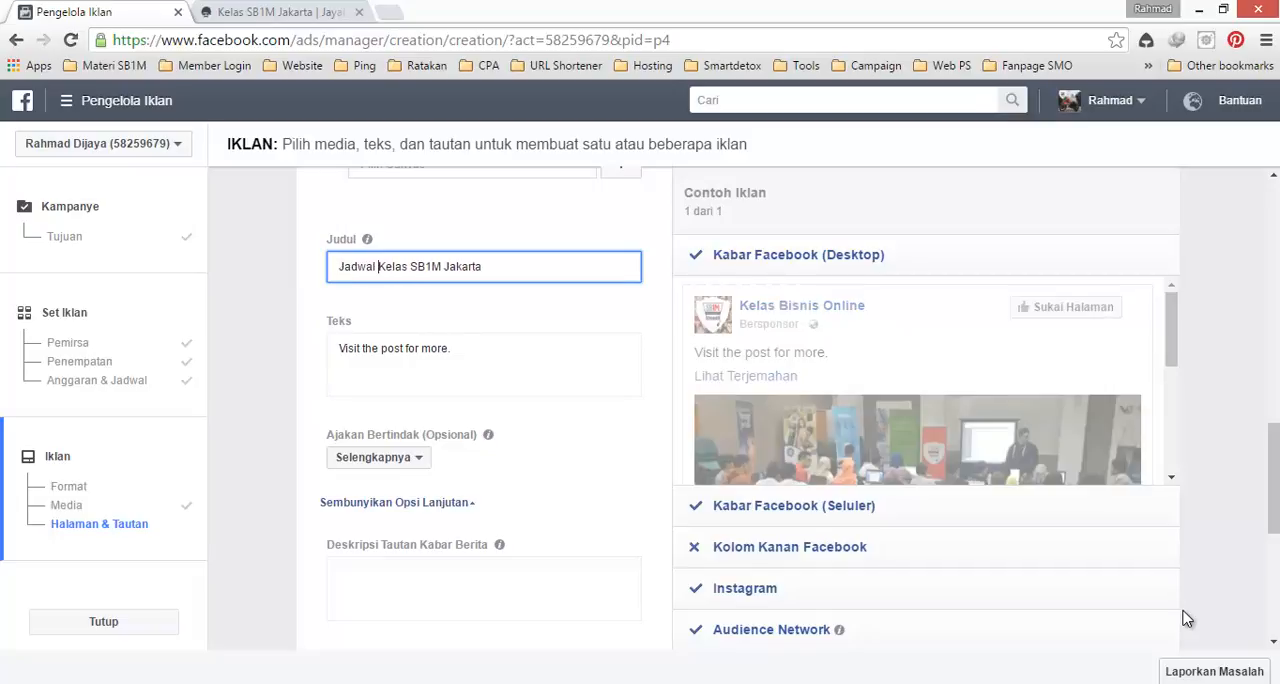
Step: Replace the ad's Teks with "Maju belajar bisnis online? Yuuk dateng ke kelas bisnis online di jakarta, Gratis 3x datang!!"
key(Tab)
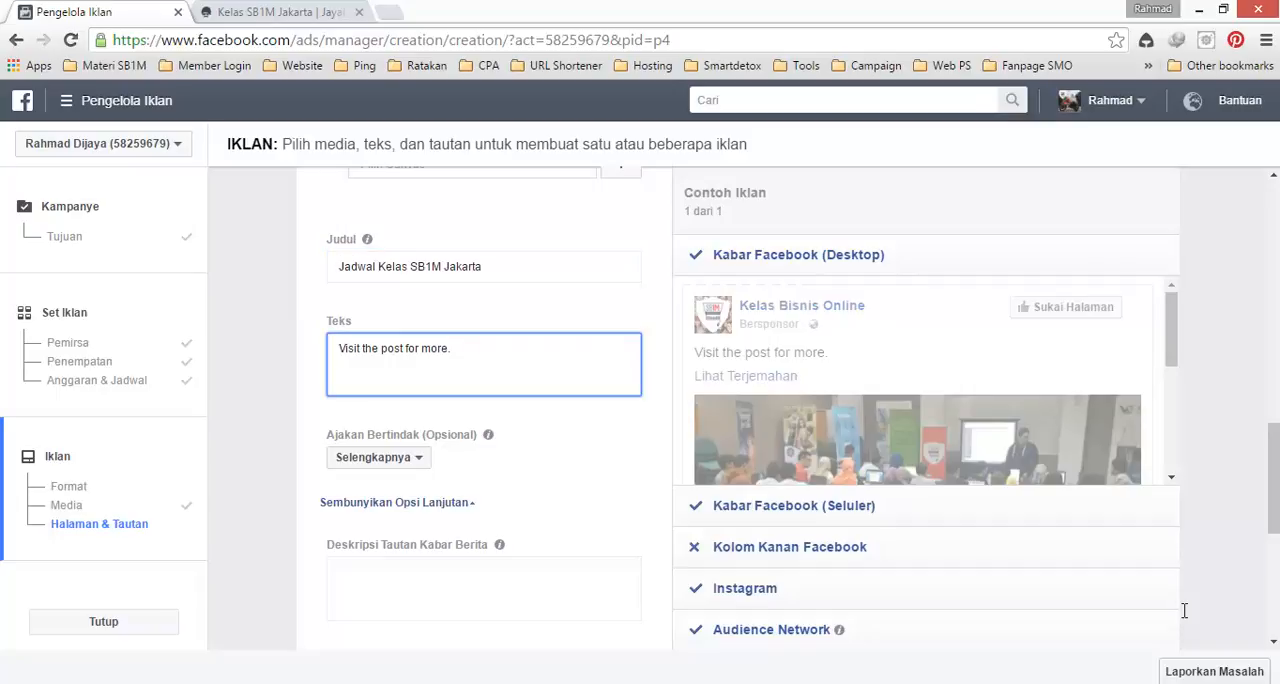
key(ctrl+a)
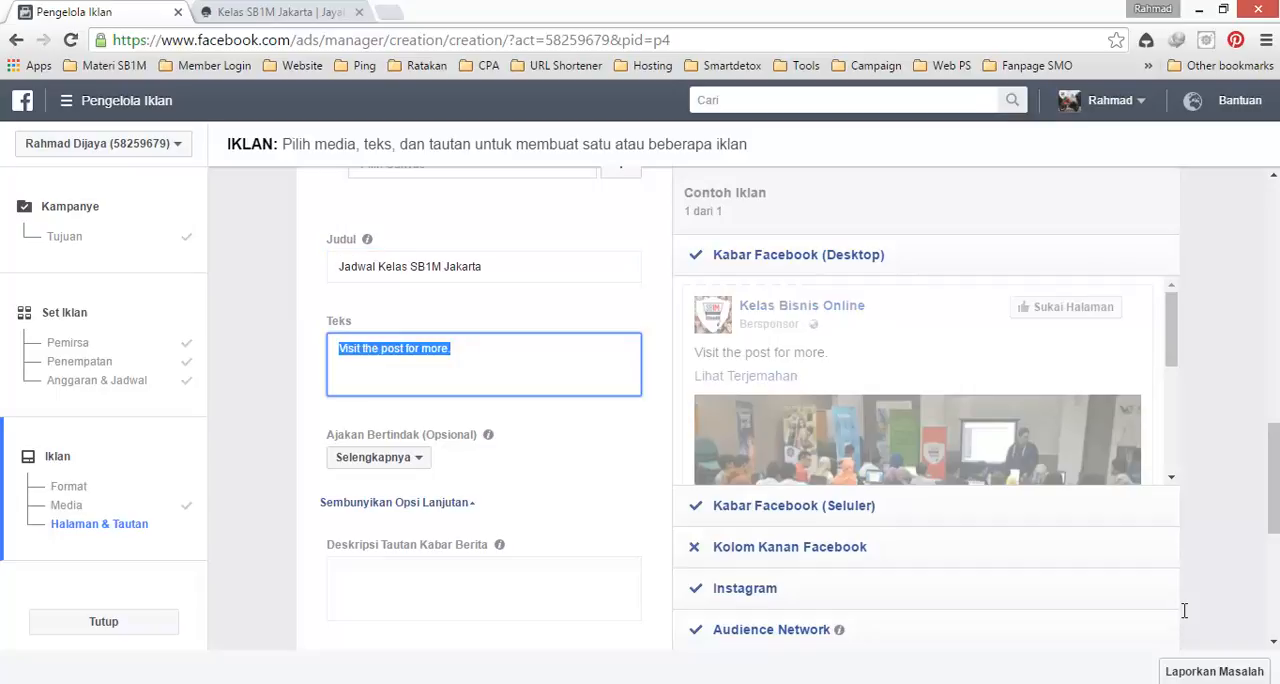
text(Maju )
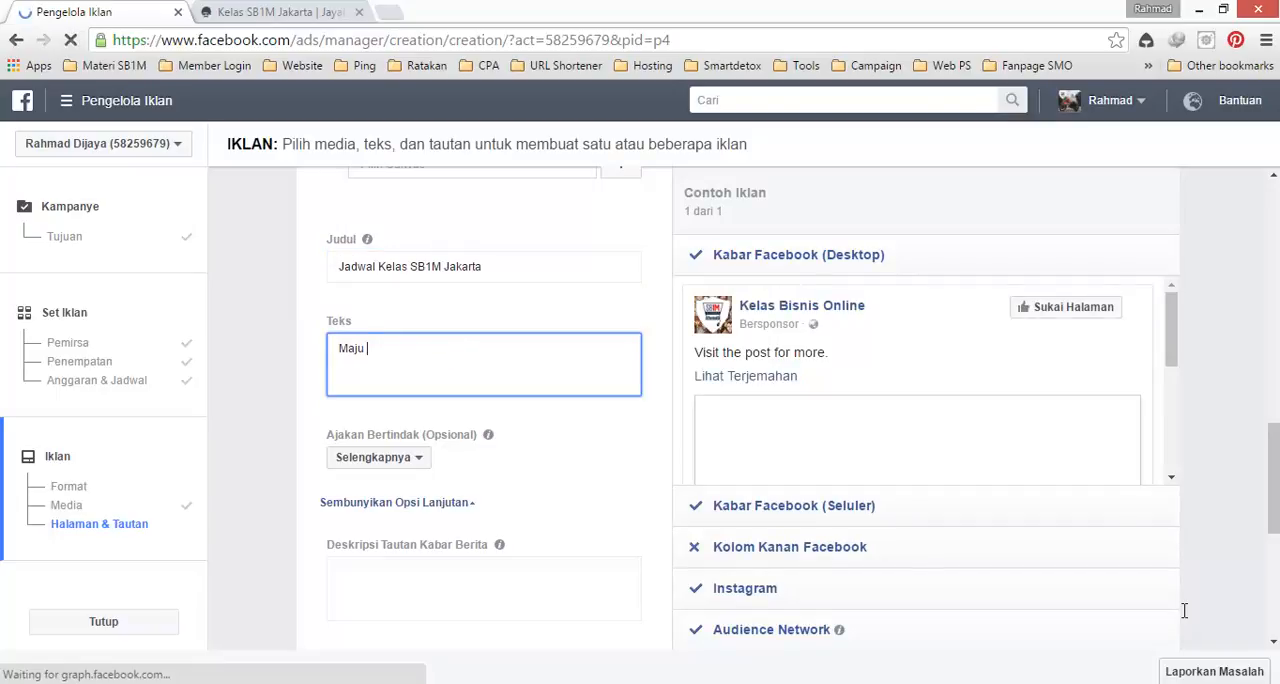
text(belajar bisnis online g)
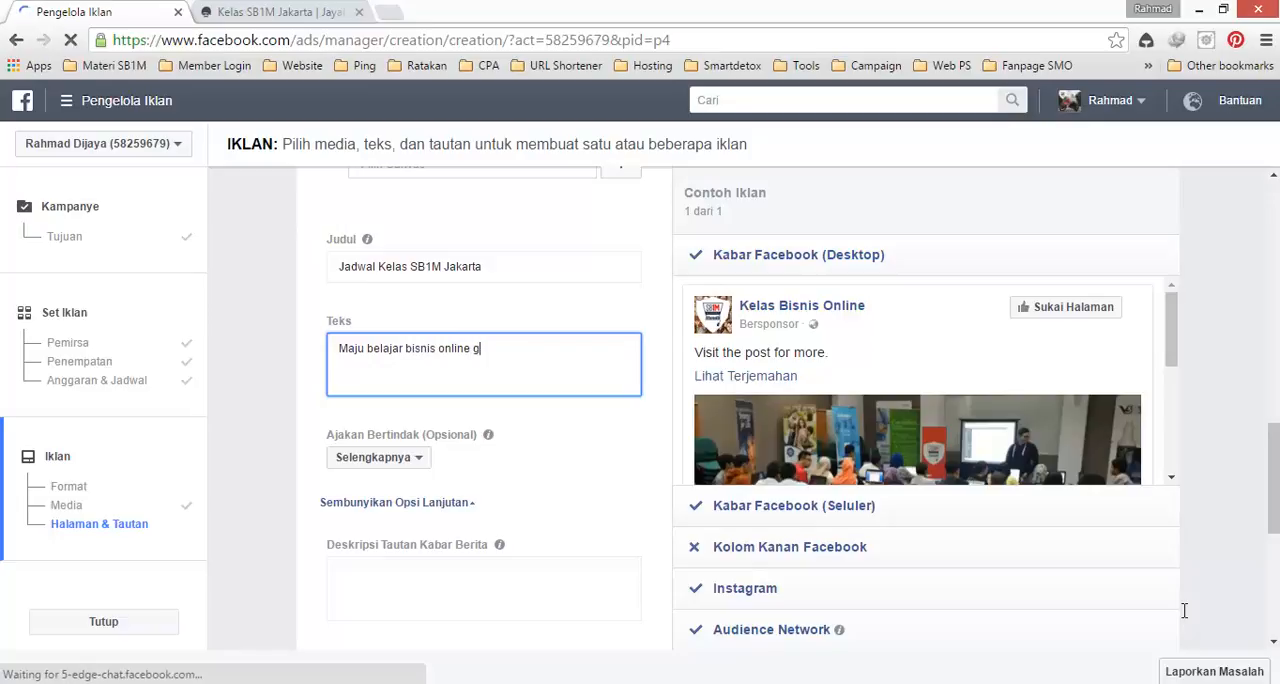
text(rati)
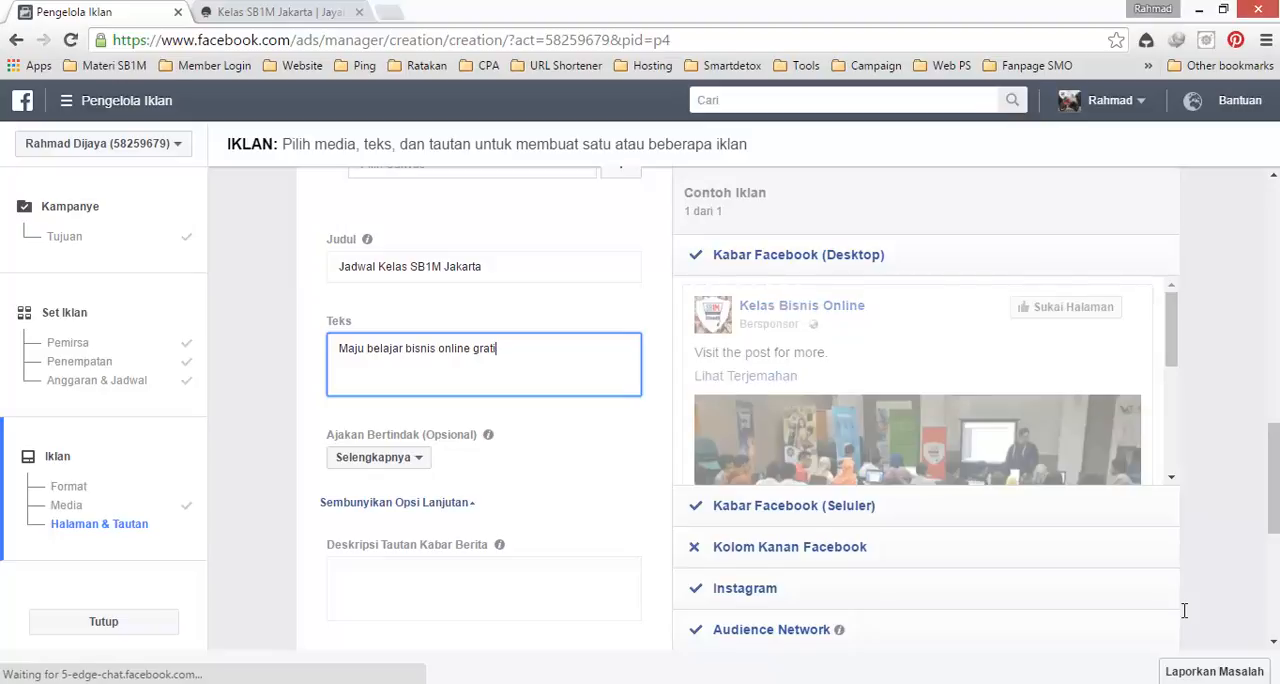
key(ctrl+shift+Left)
text(? Yu)
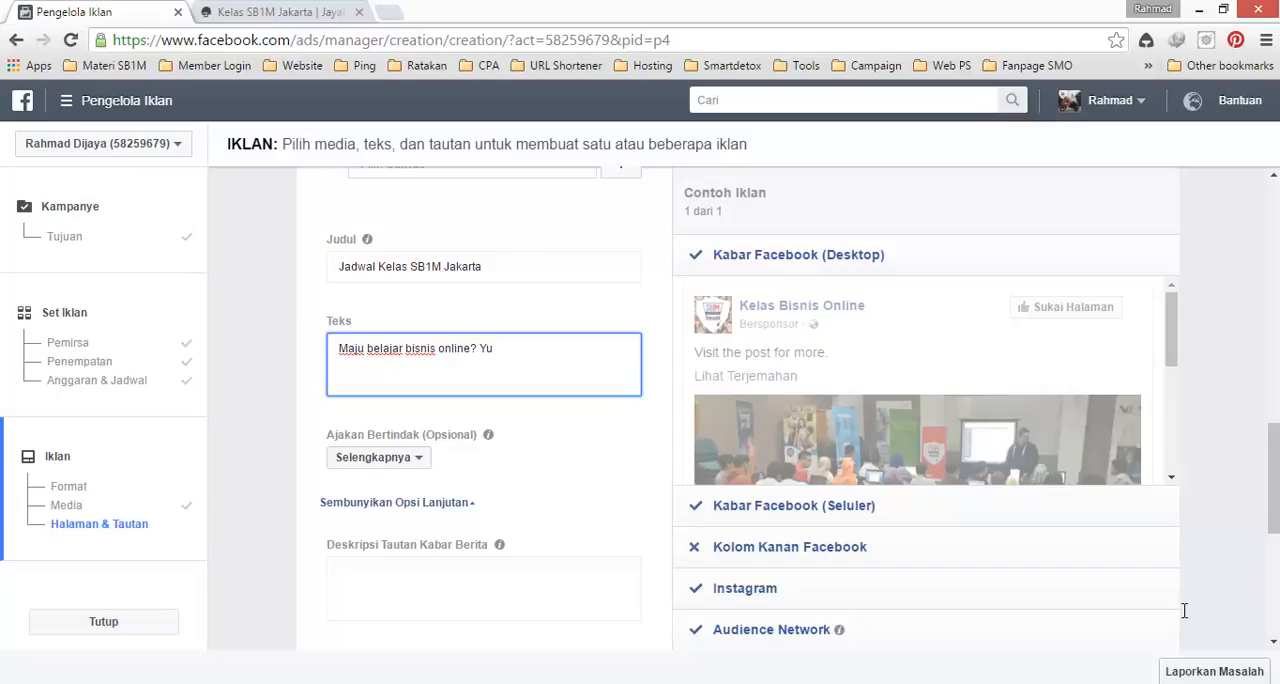
text(uk)
text( dateng ke kelas bisnis )
text(on)
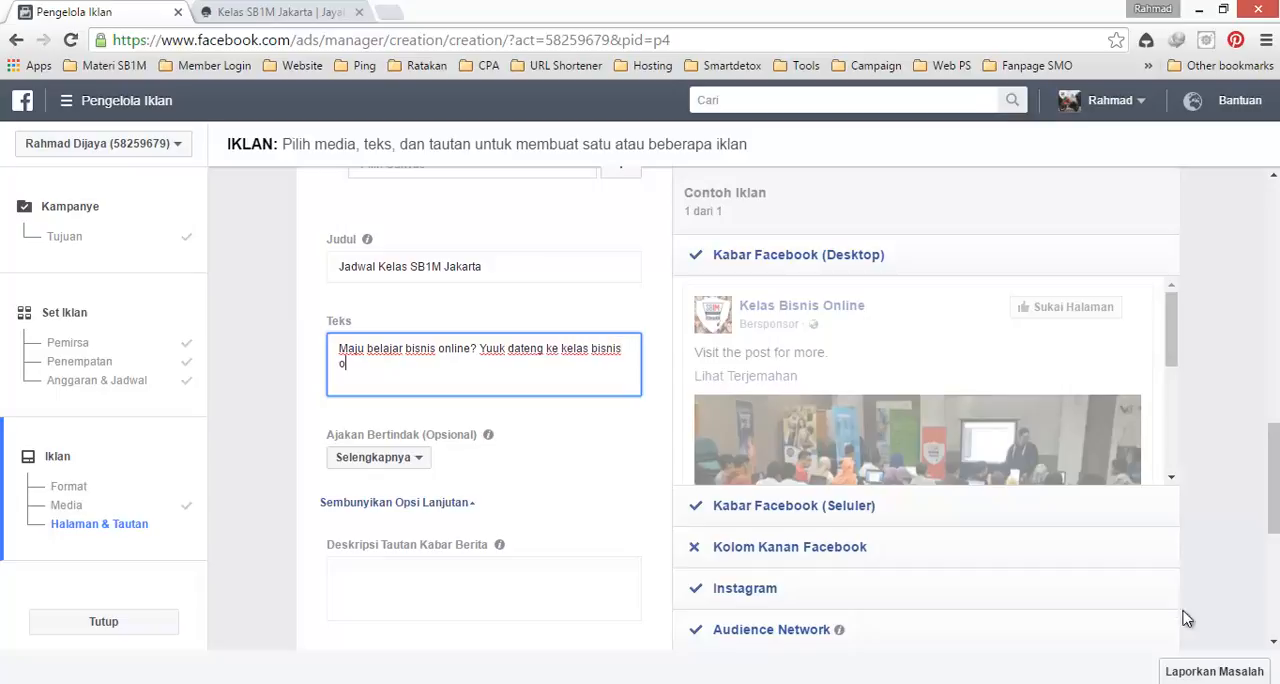
text(line s)
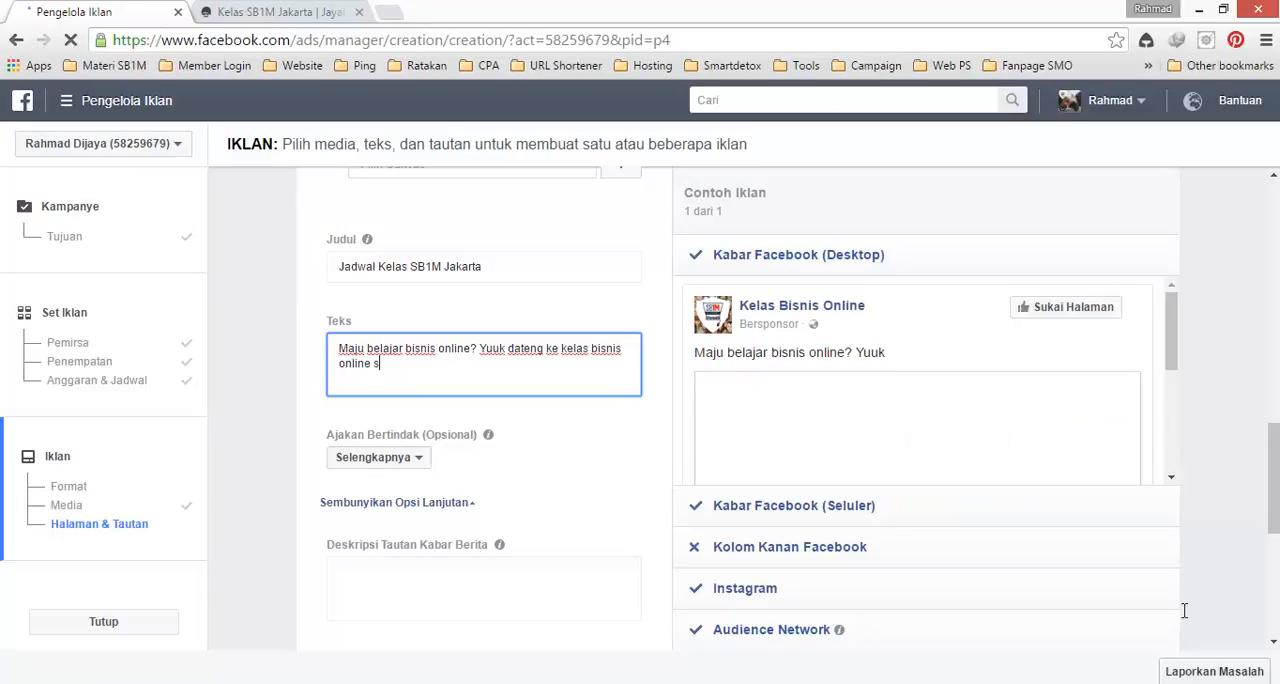
key(BackSpace)
text(di jakarta)
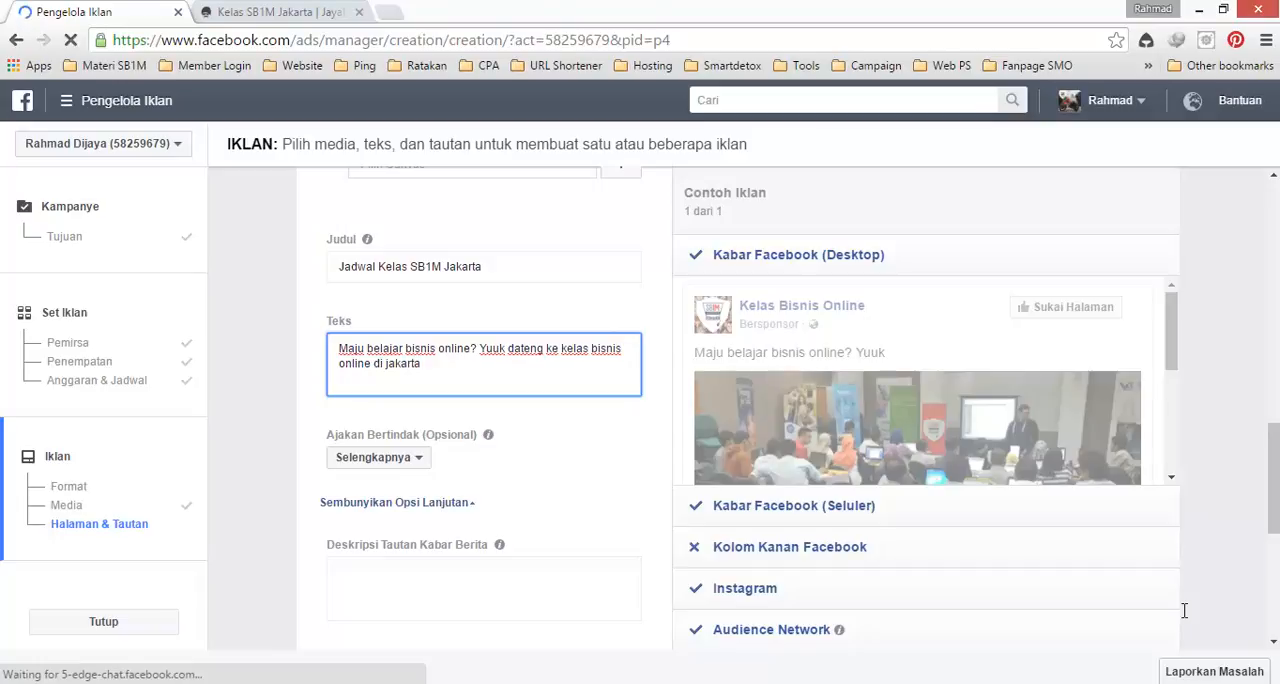
text(, Gratis 3x datang!!)
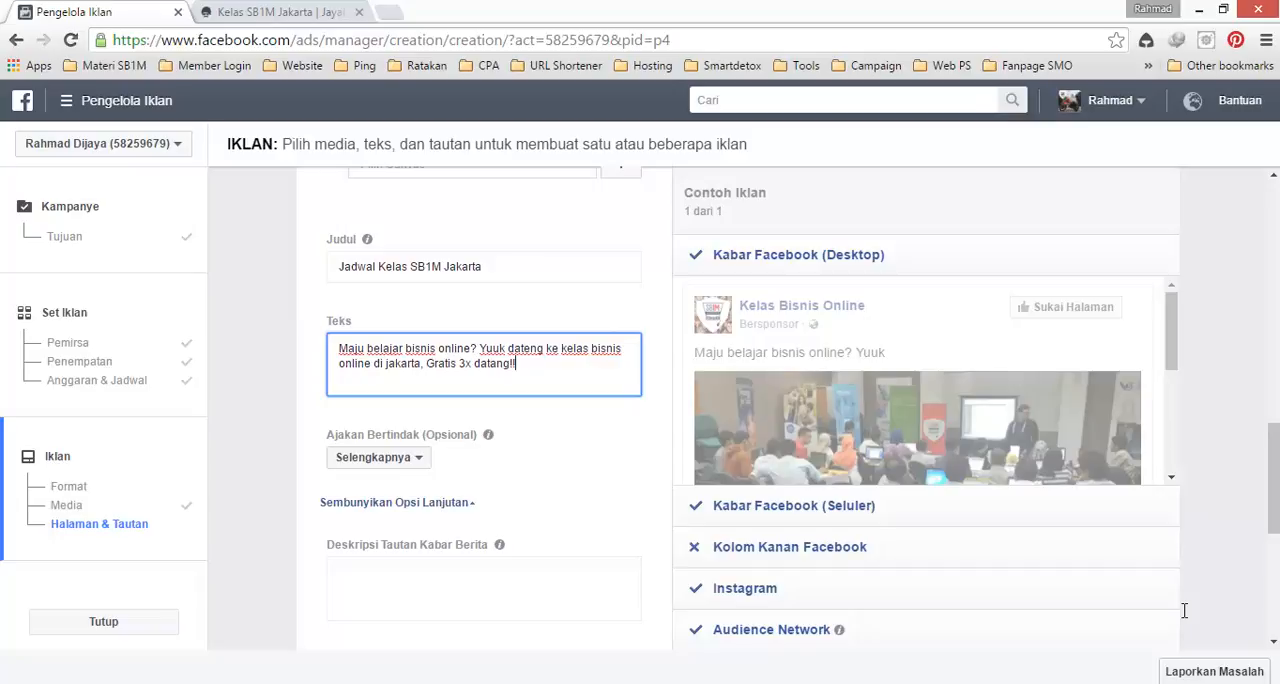
key(Return)
key(Return)
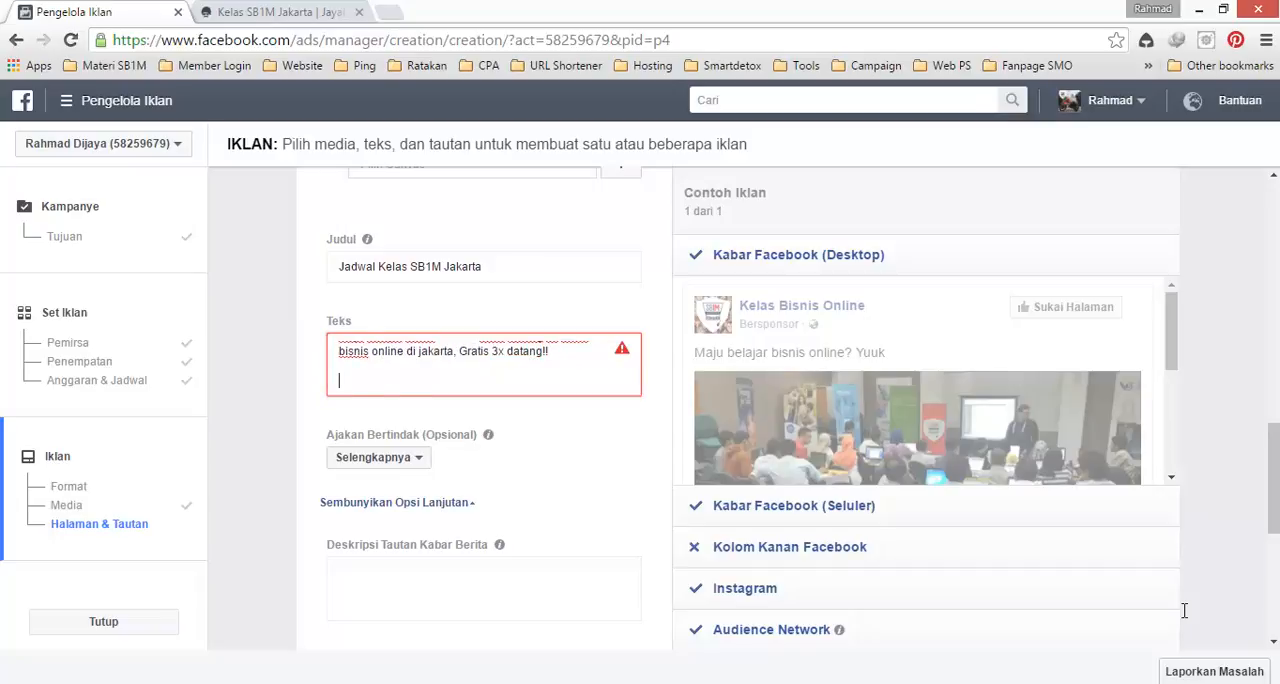
text(more info klik www.jat)
key(BackSpace)
text(yaberkat)
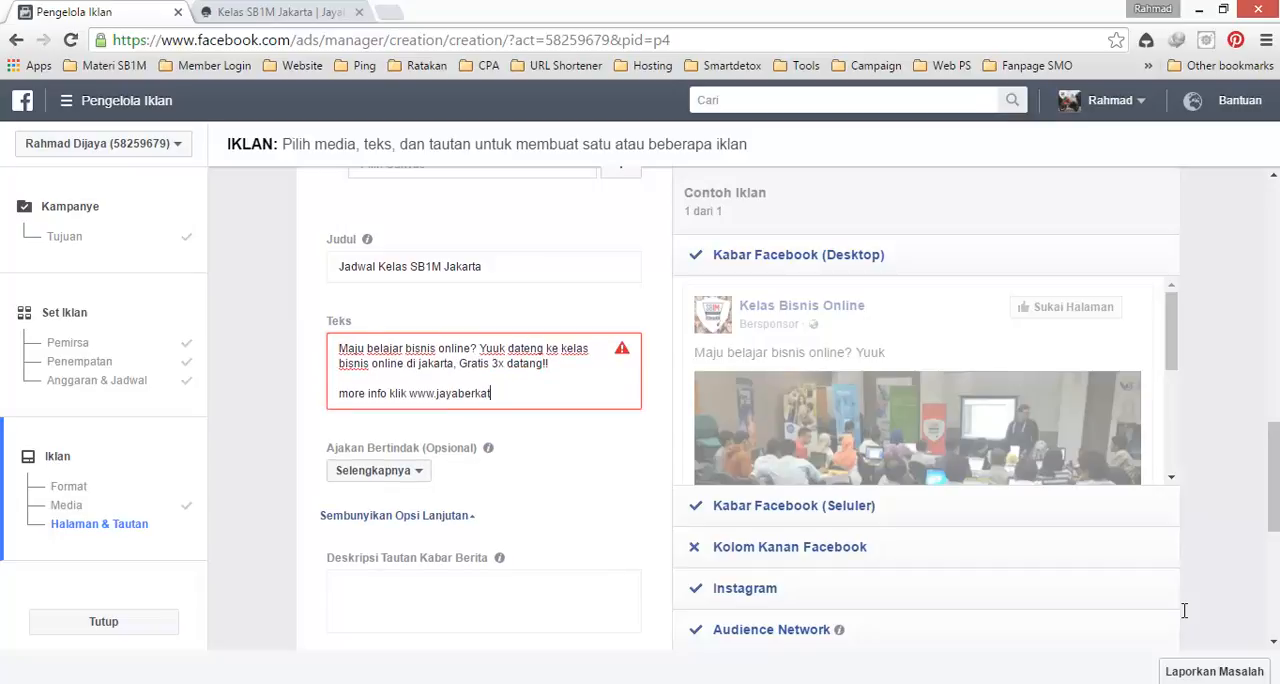
text(a.com/kelasjakarta)
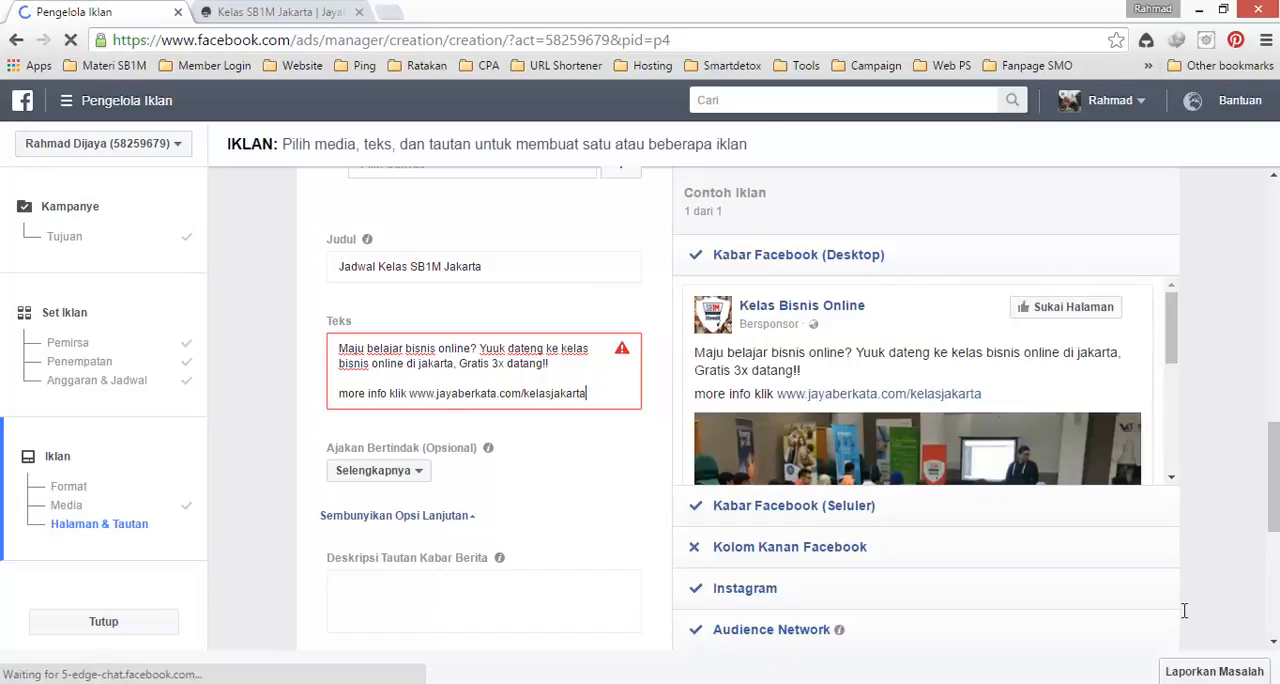
Step: Fill in the news feed link description with "WA:", the contact's WhatsApp number and the contact's full name in parentheses
key(Tab)
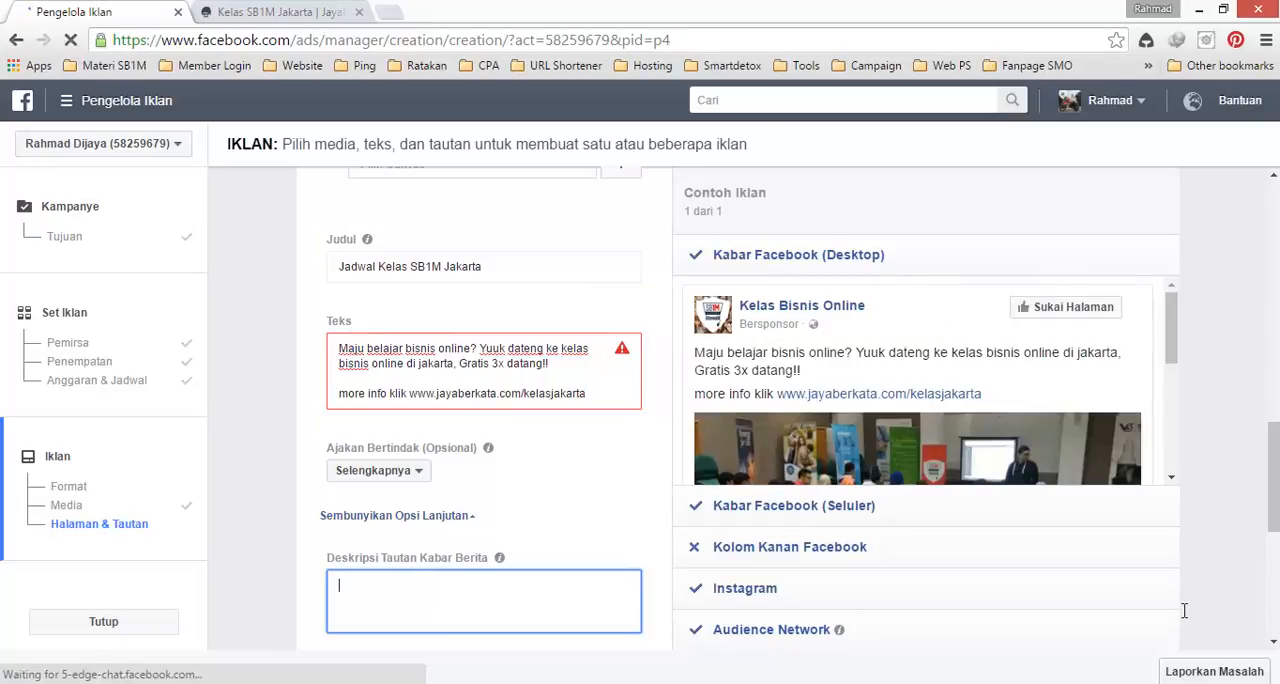
text(WA)
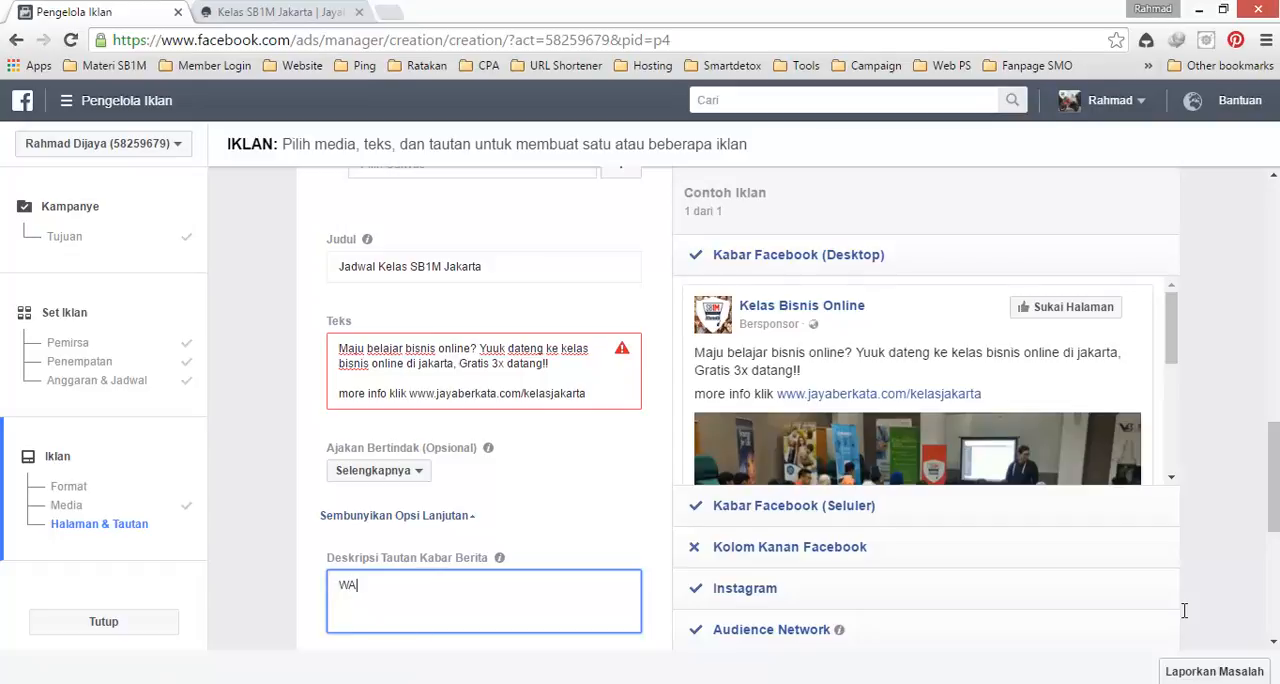
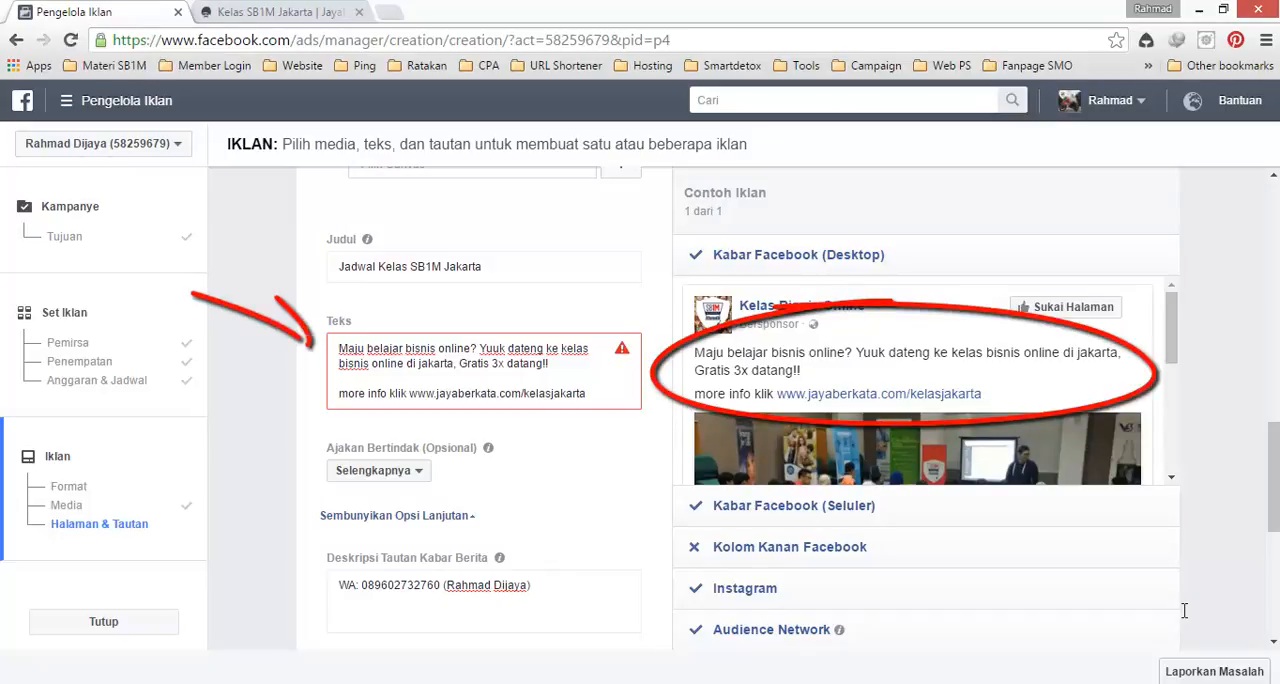
Step: Examine the ad's desktop news feed preview, the Pelacakan Piksel options and the order review and placement choices
drag(1171, 328, 1171, 424)
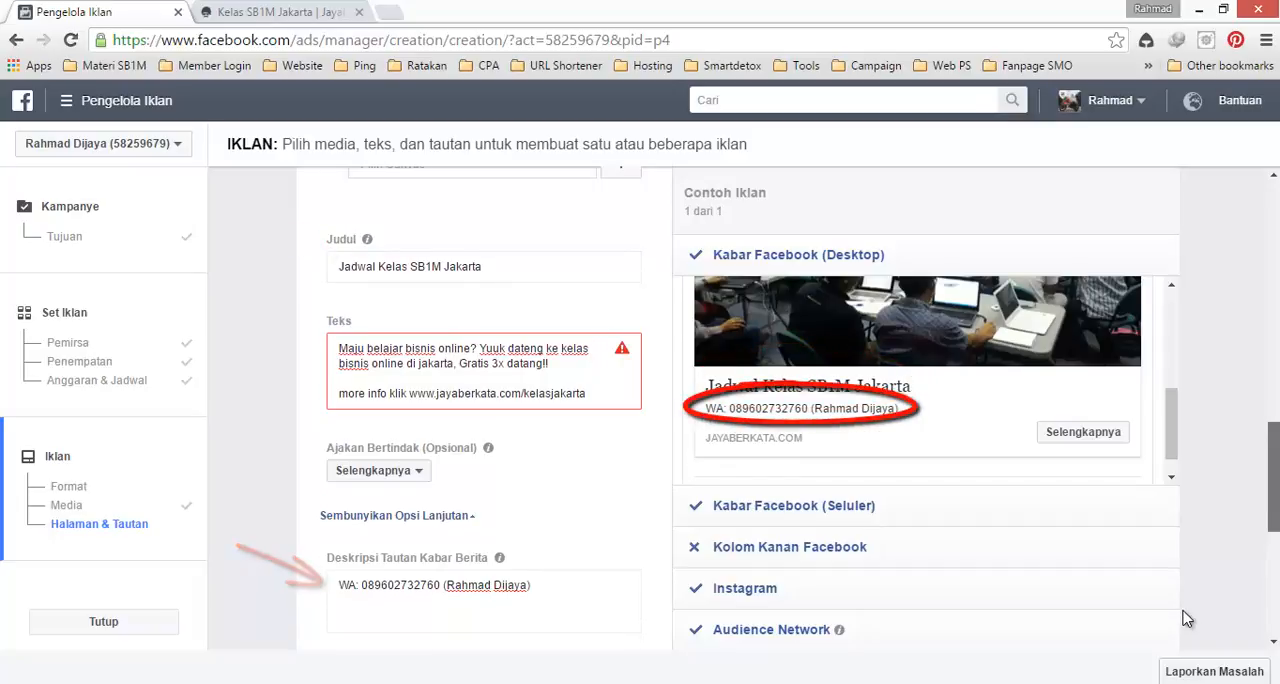
scroll(1184, 619, down, 2)
scroll(1184, 619, down, 2)
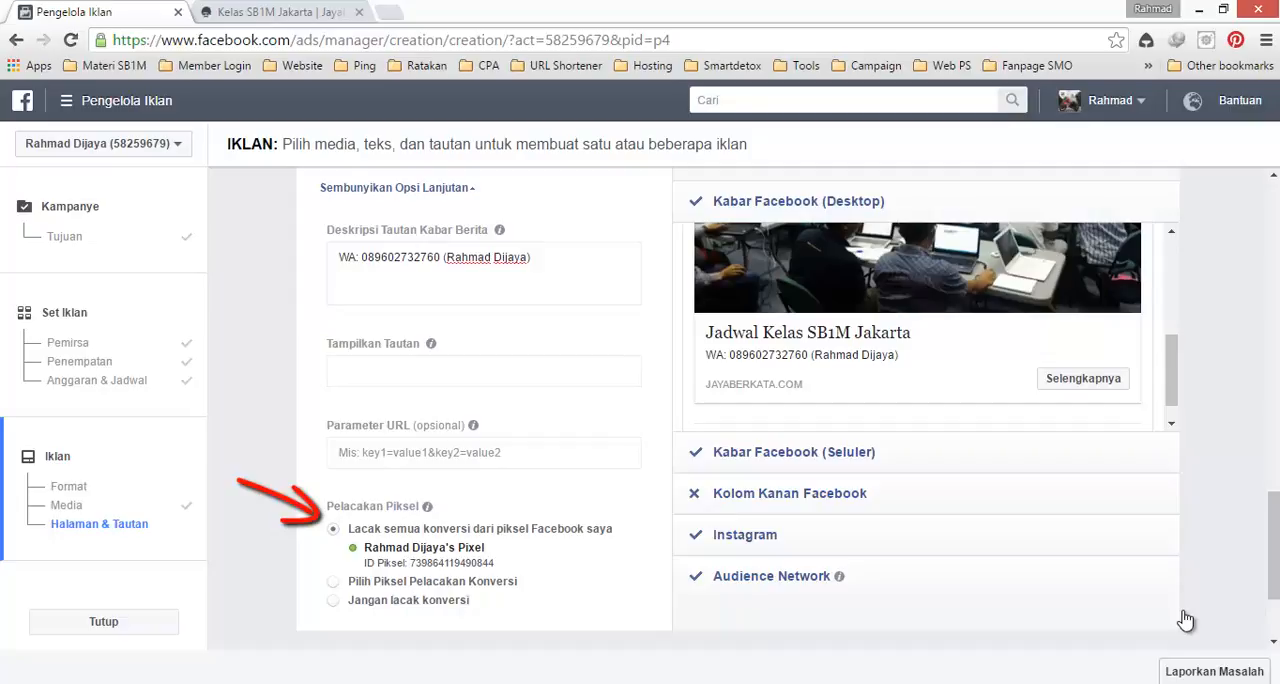
scroll(1185, 620, down, 1)
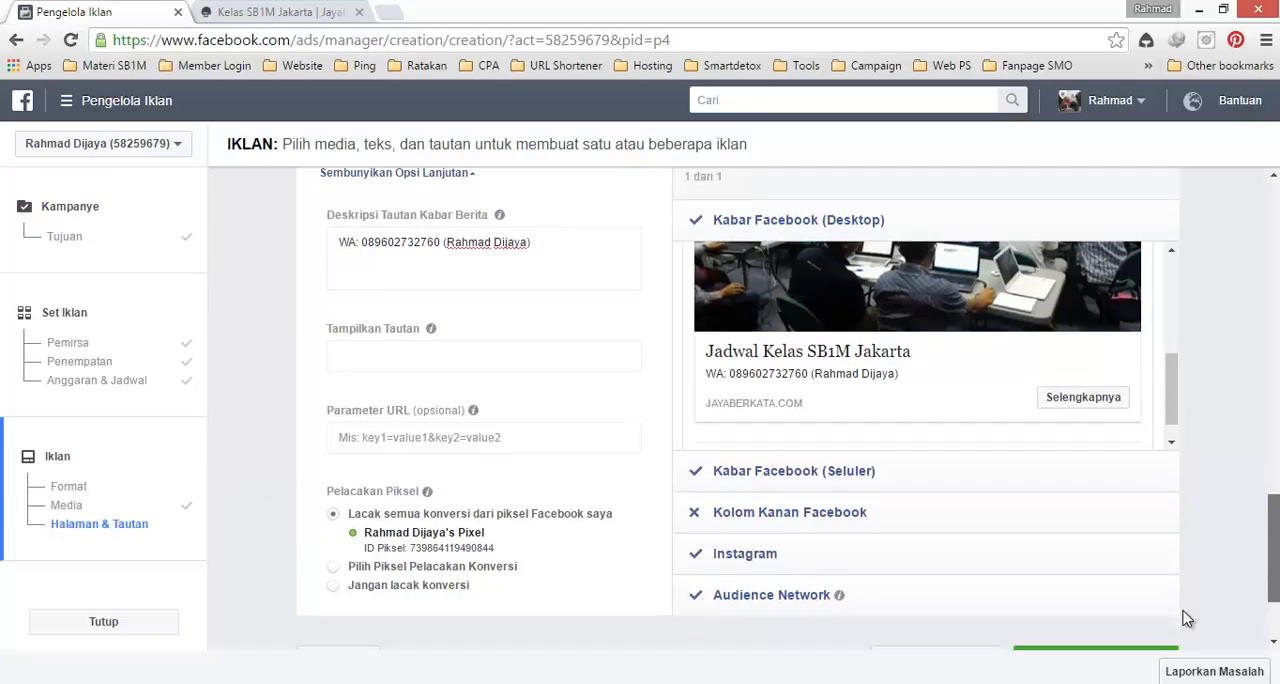
scroll(1185, 620, down, 2)
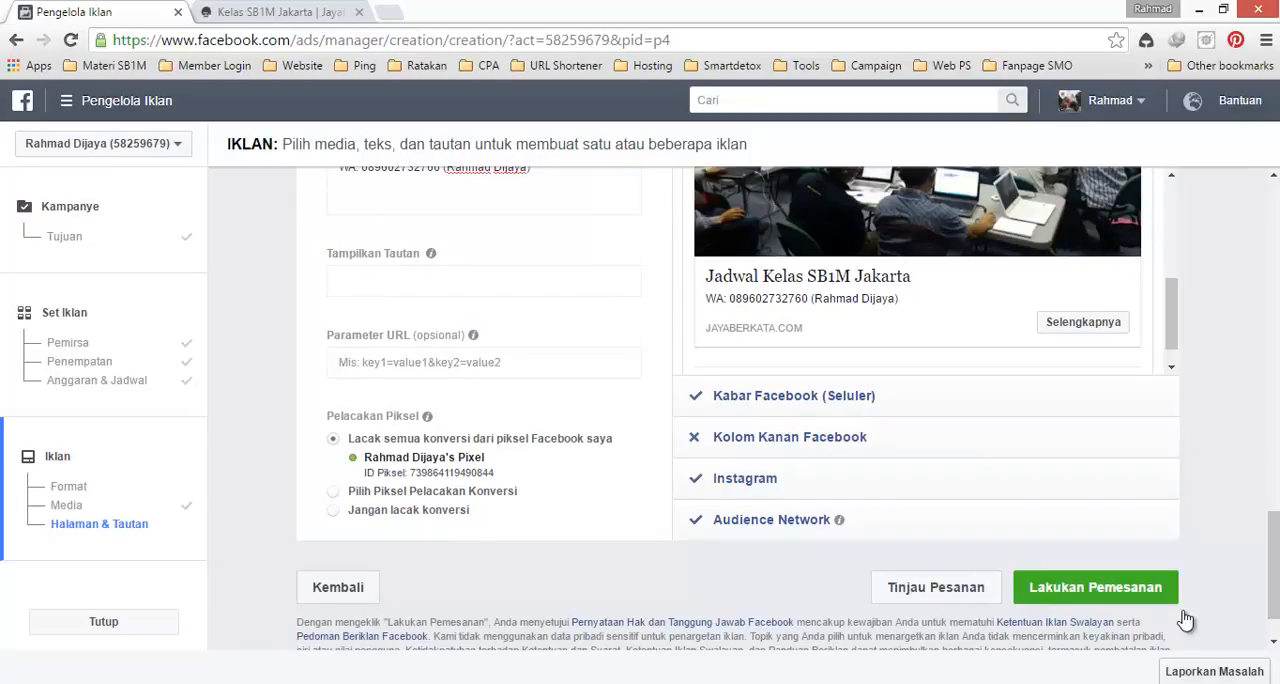
scroll(1185, 620, up, 3)
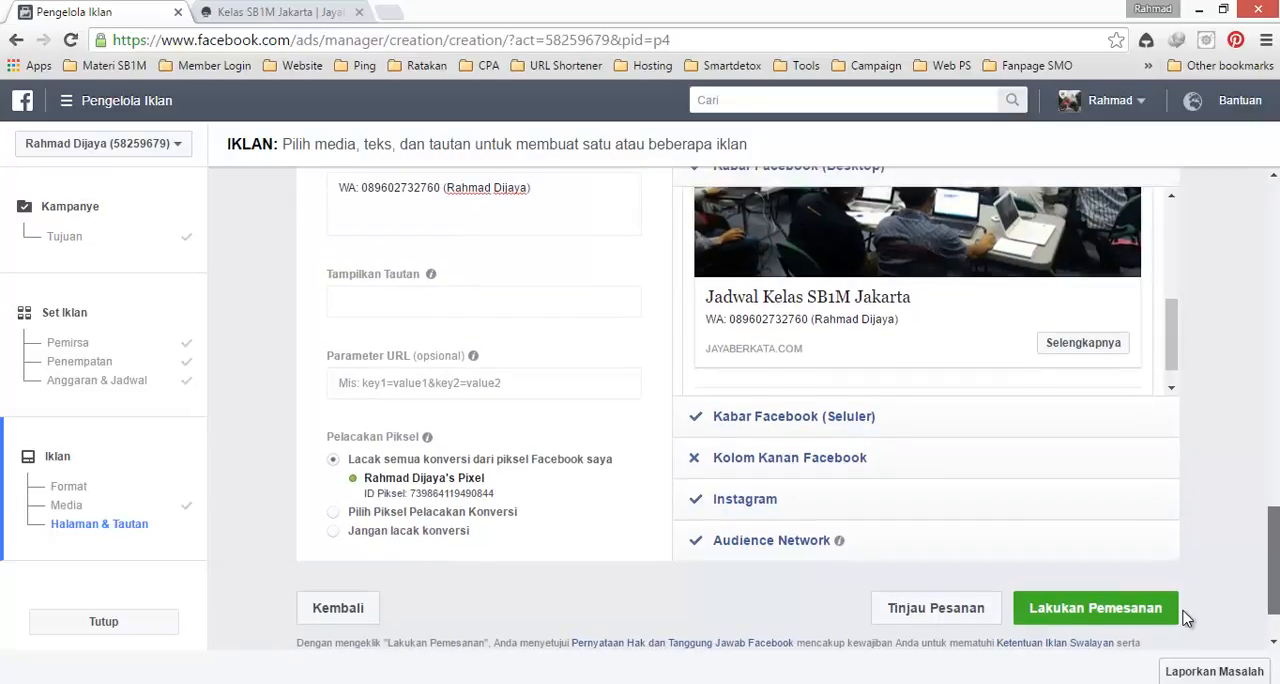
scroll(1185, 620, down, 5)
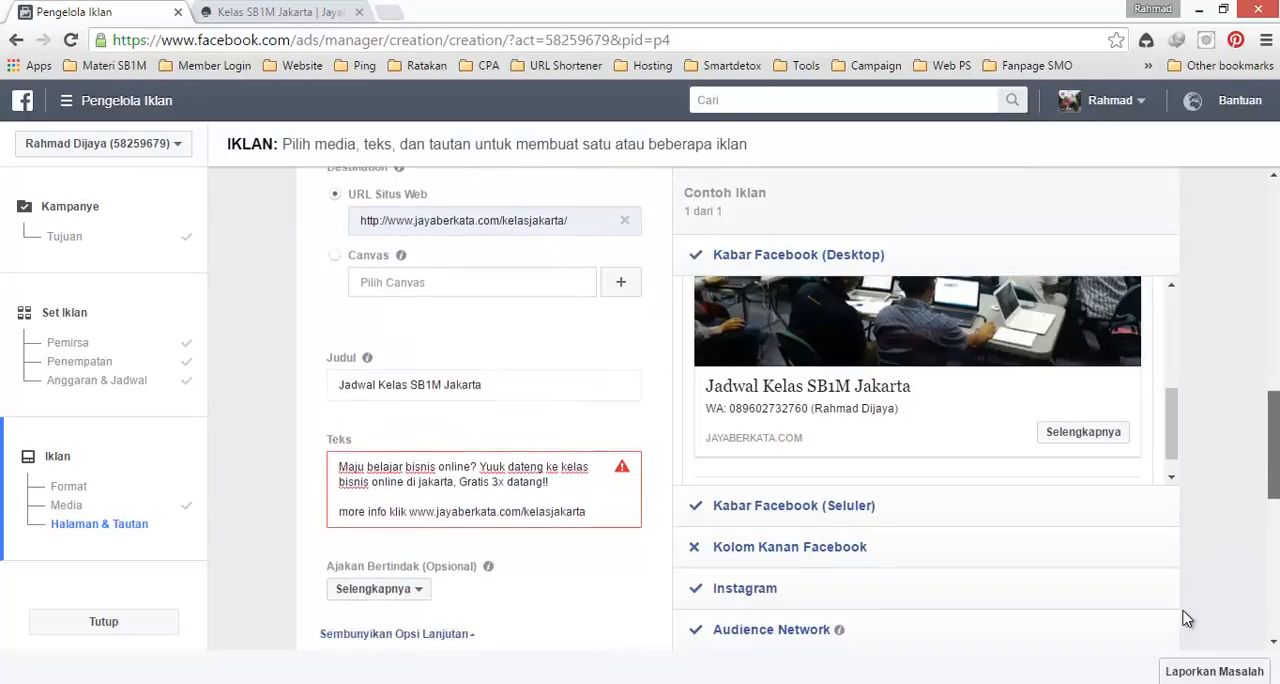
scroll(1185, 620, down, 1)
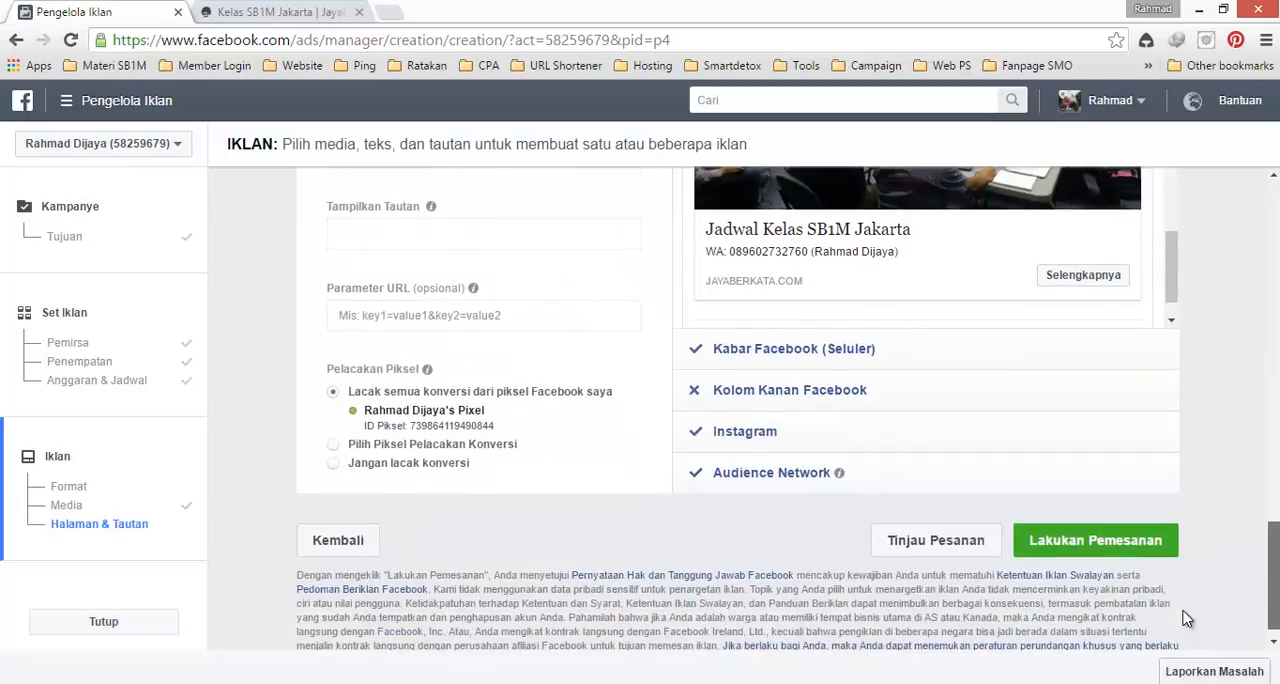
scroll(1185, 620, up, 1)
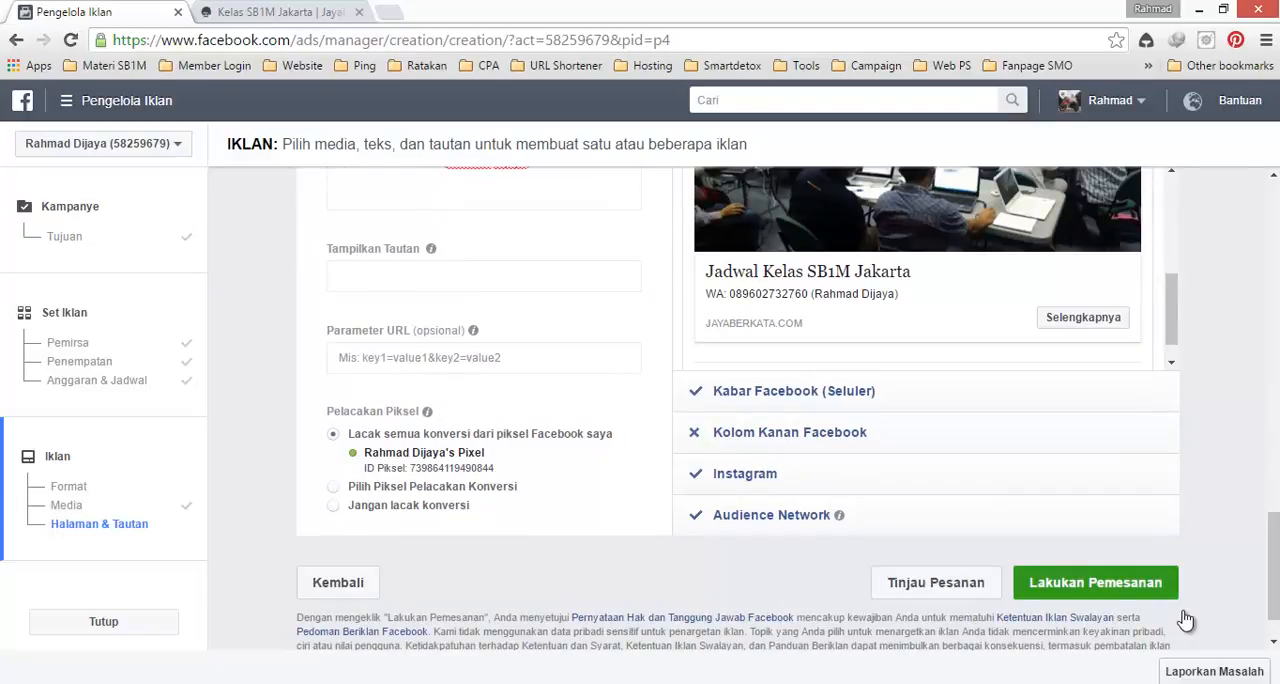
scroll(1185, 620, up, 3)
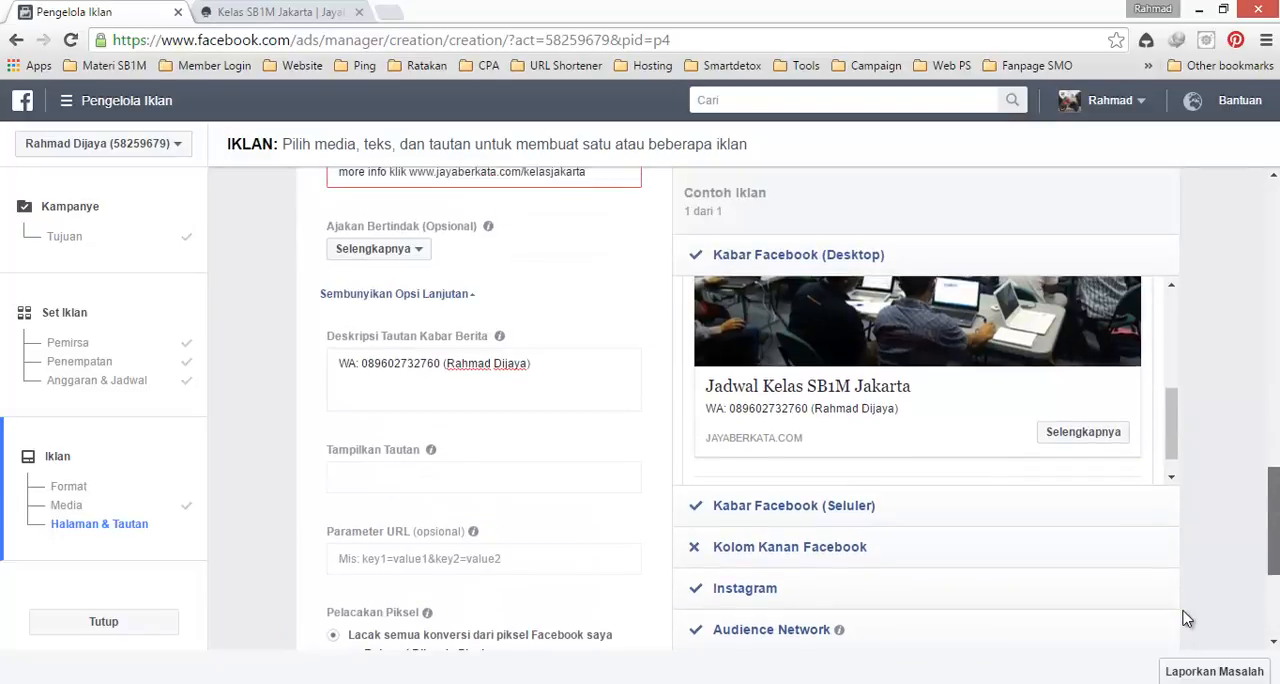
Step: Review the ad's Ajakan Bertindak options and keep Selengkapnya selected
scroll(1185, 620, up, 1)
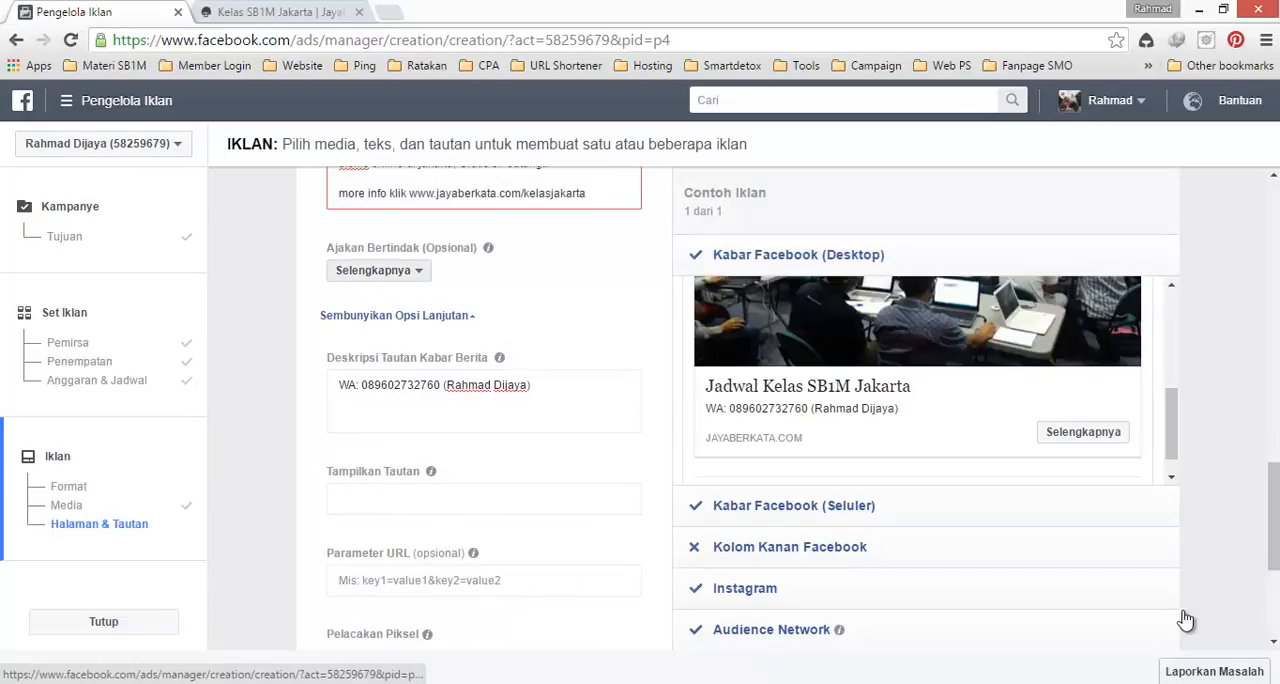
click(379, 271)
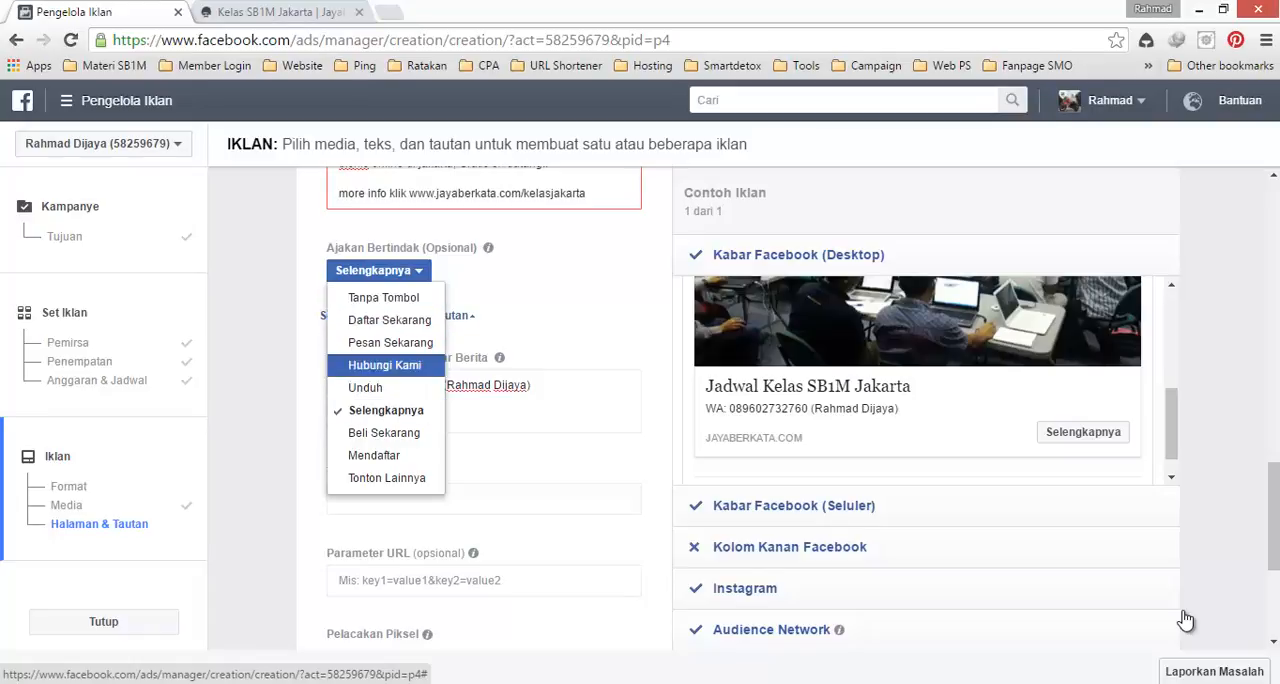
key(Return)
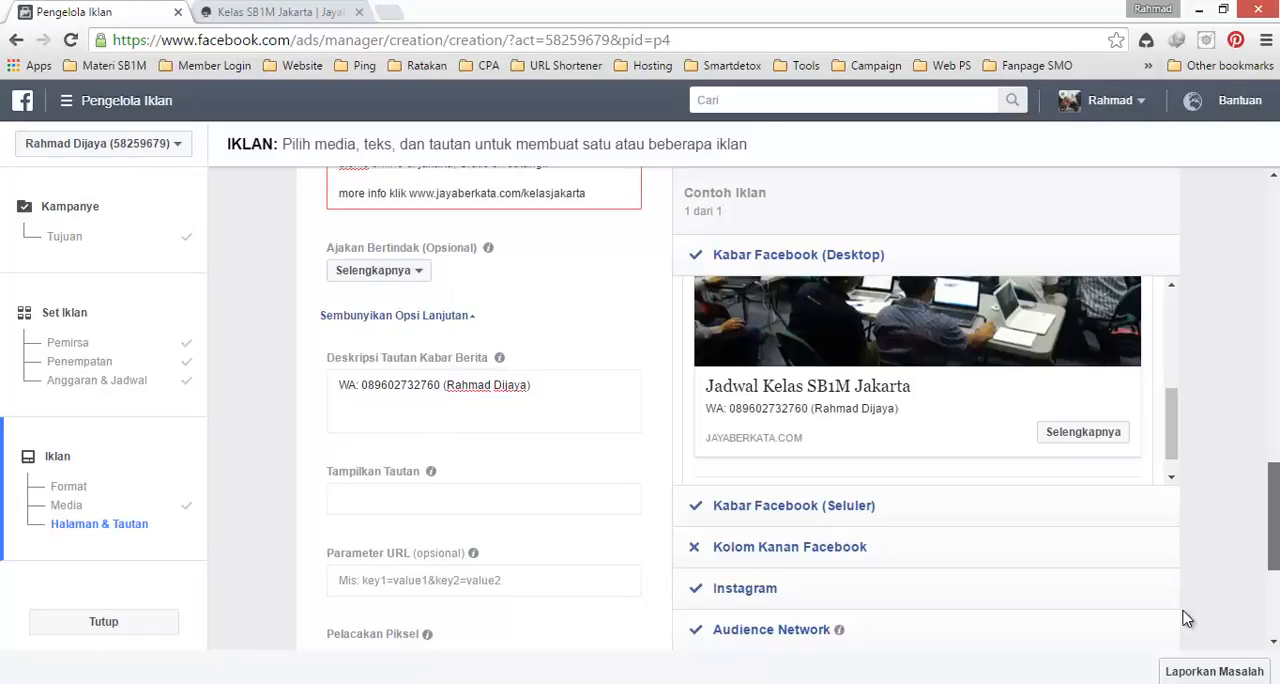
Step: Place the ad order and continue past the order confirmation
scroll(1185, 620, down, 3)
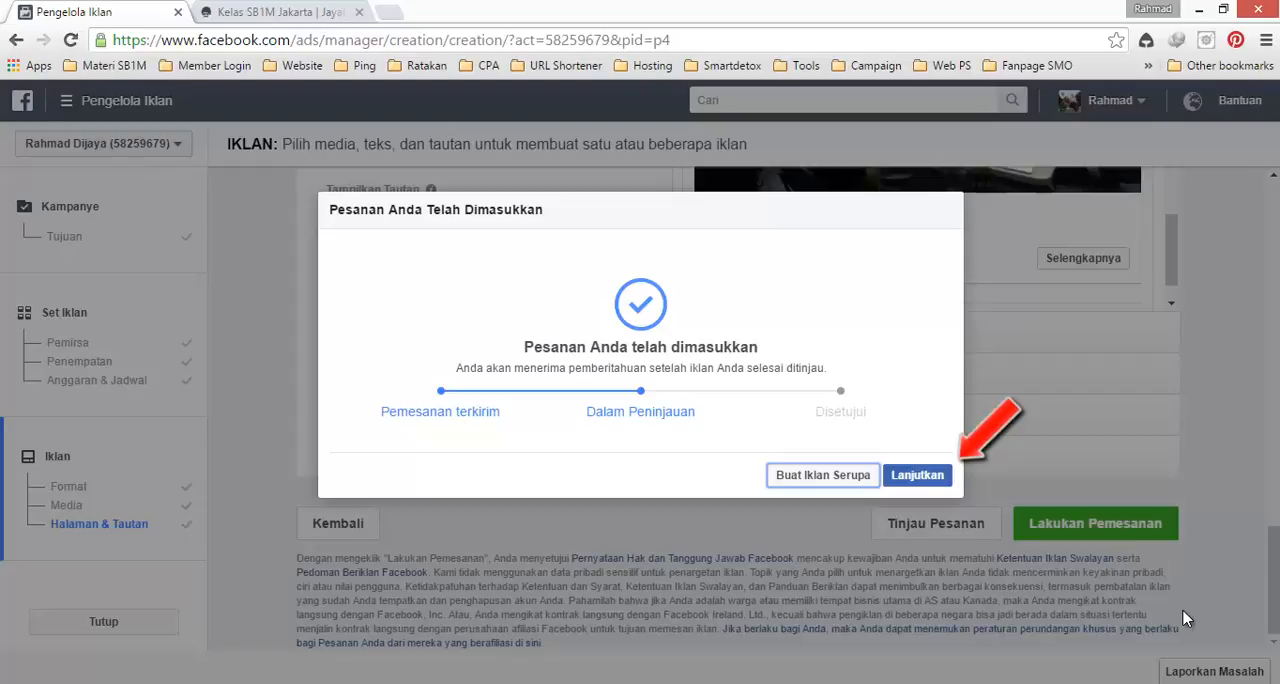
key(Tab)
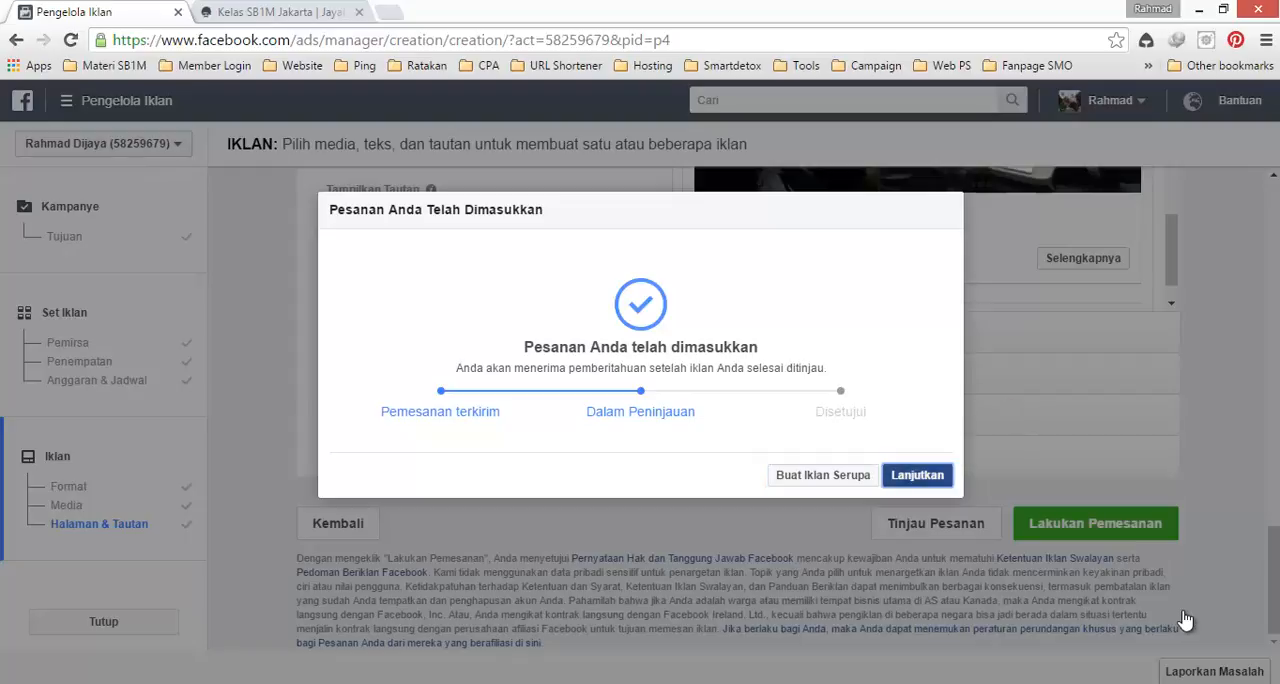
key(Return)
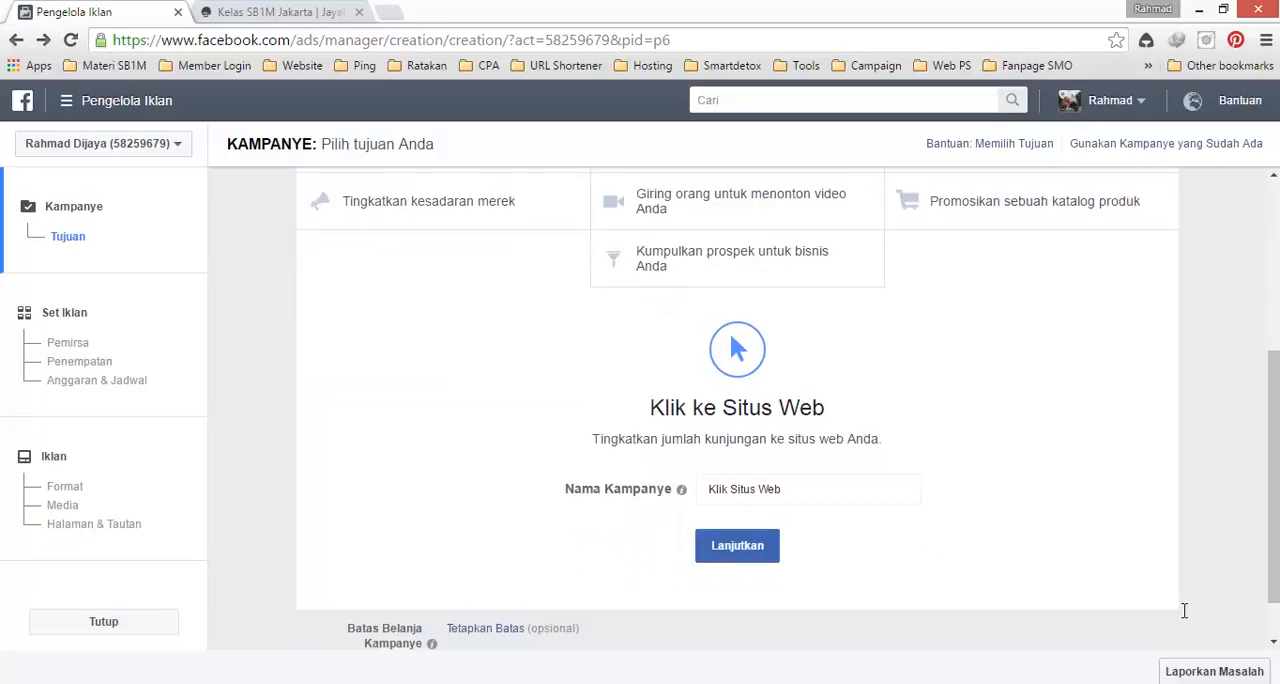
Step: Name the new Klik ke Situs Web campaign "retargeting kelas jakarta" and continue to its ad set
key(ctrl+a)
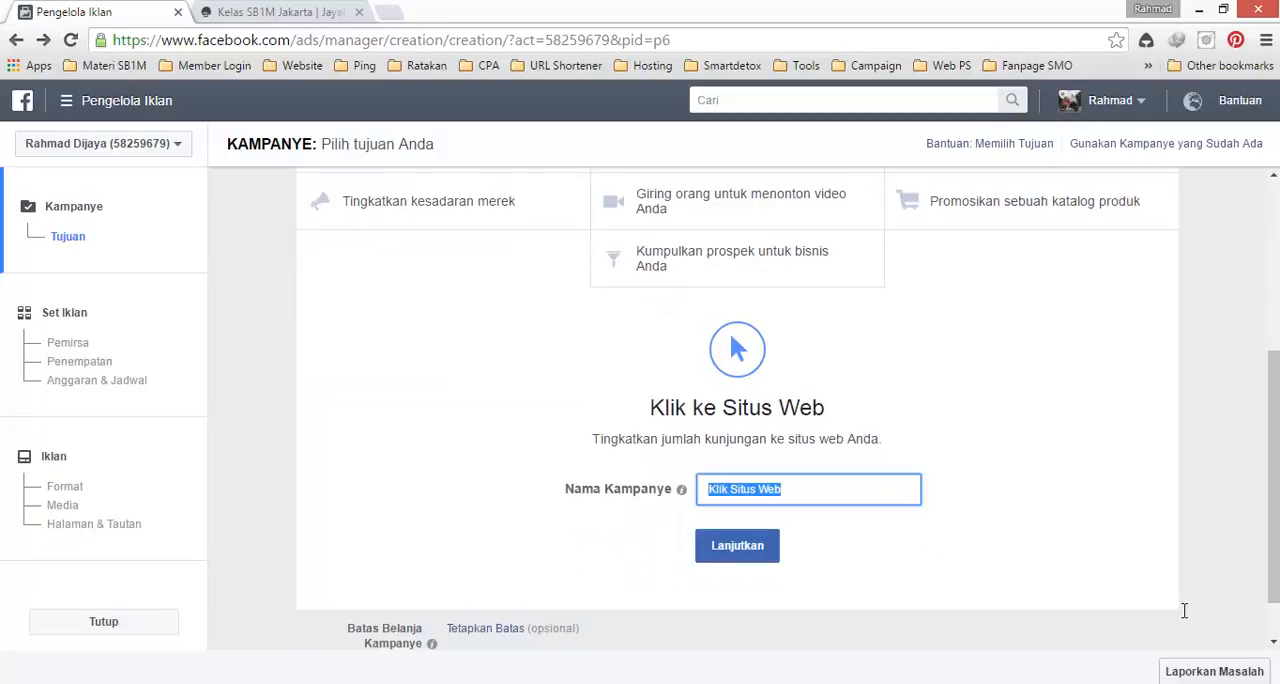
text(retargeting kela)
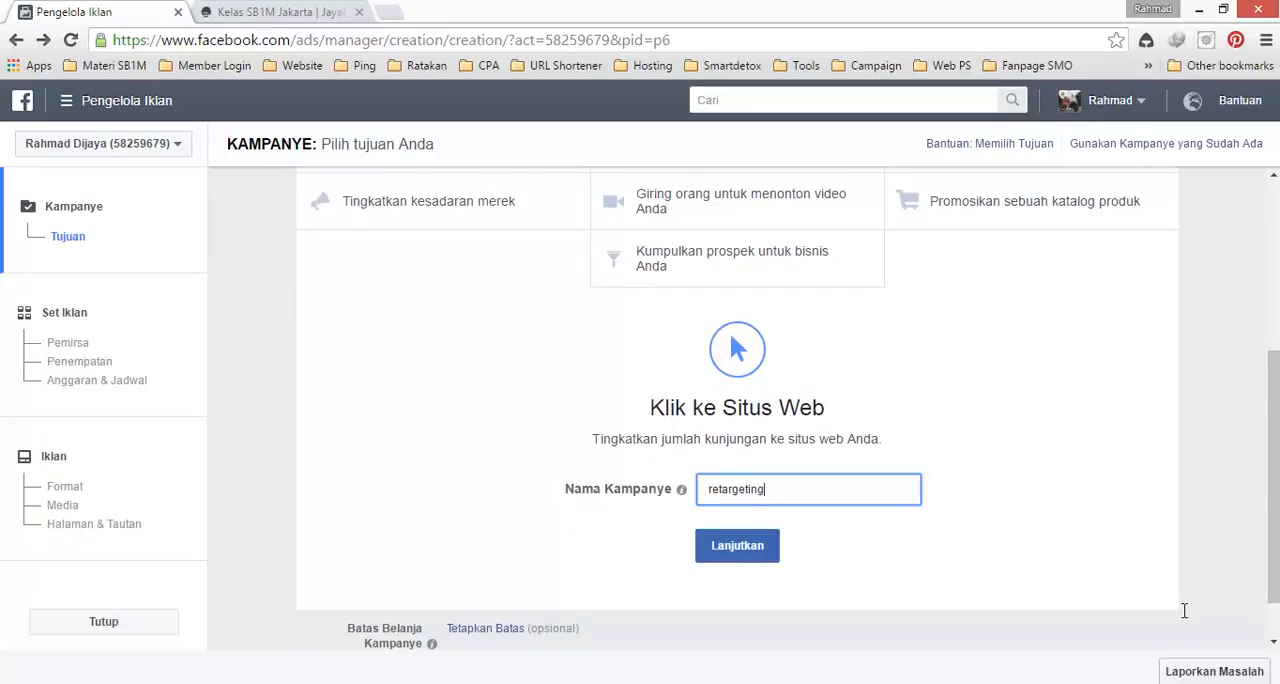
text(s jakarta)
key(Return)
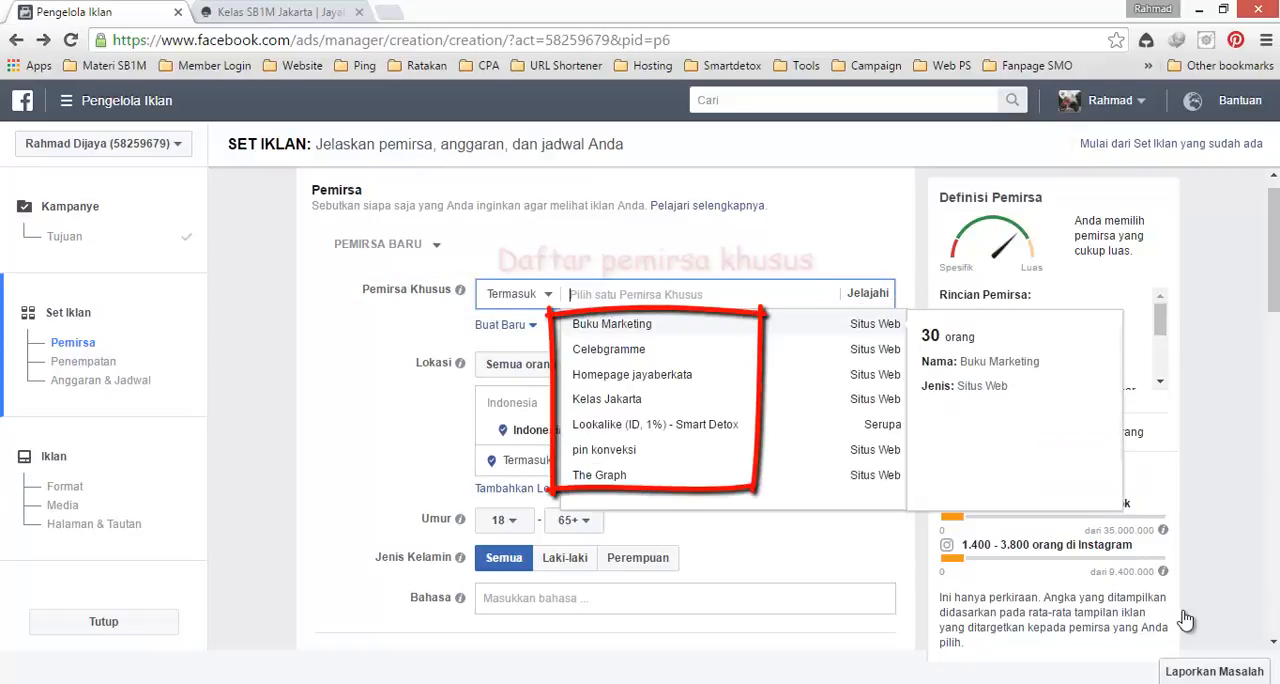
Step: Examine the saved custom audiences and their sizes in the ad set's Pemirsa Khusus list
key(Down)
key(Down)
key(Down)
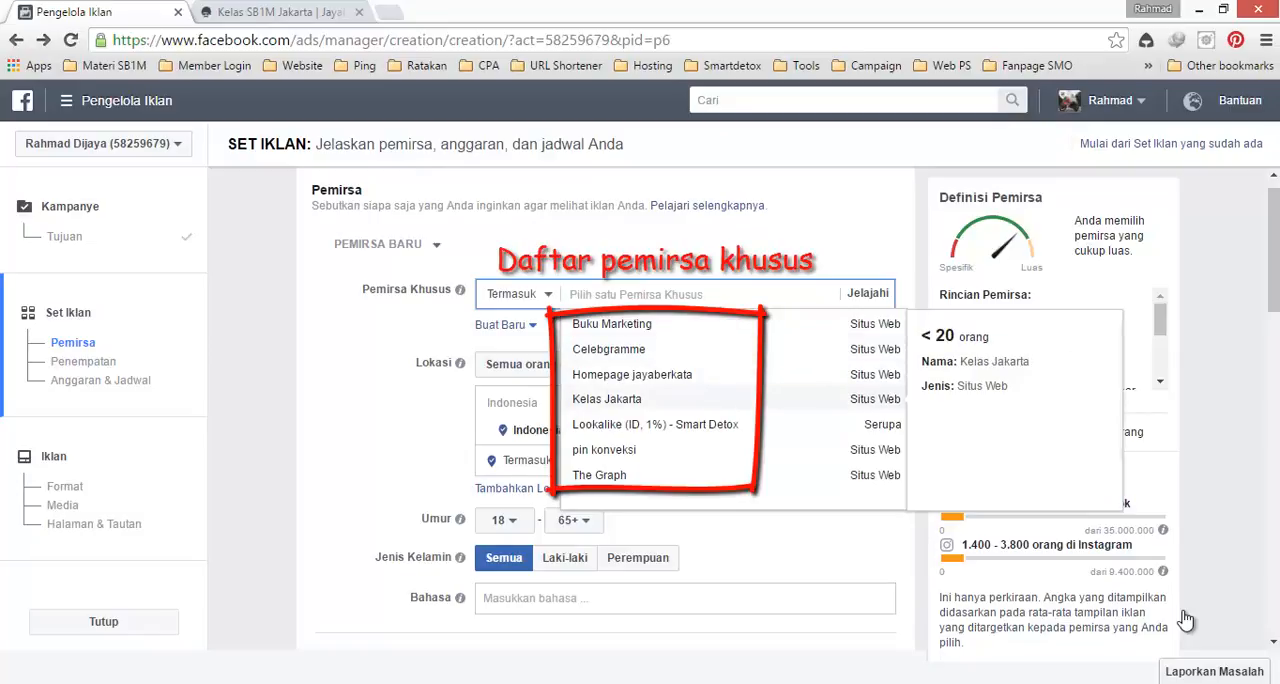
key(Down)
key(Down)
key(Down)
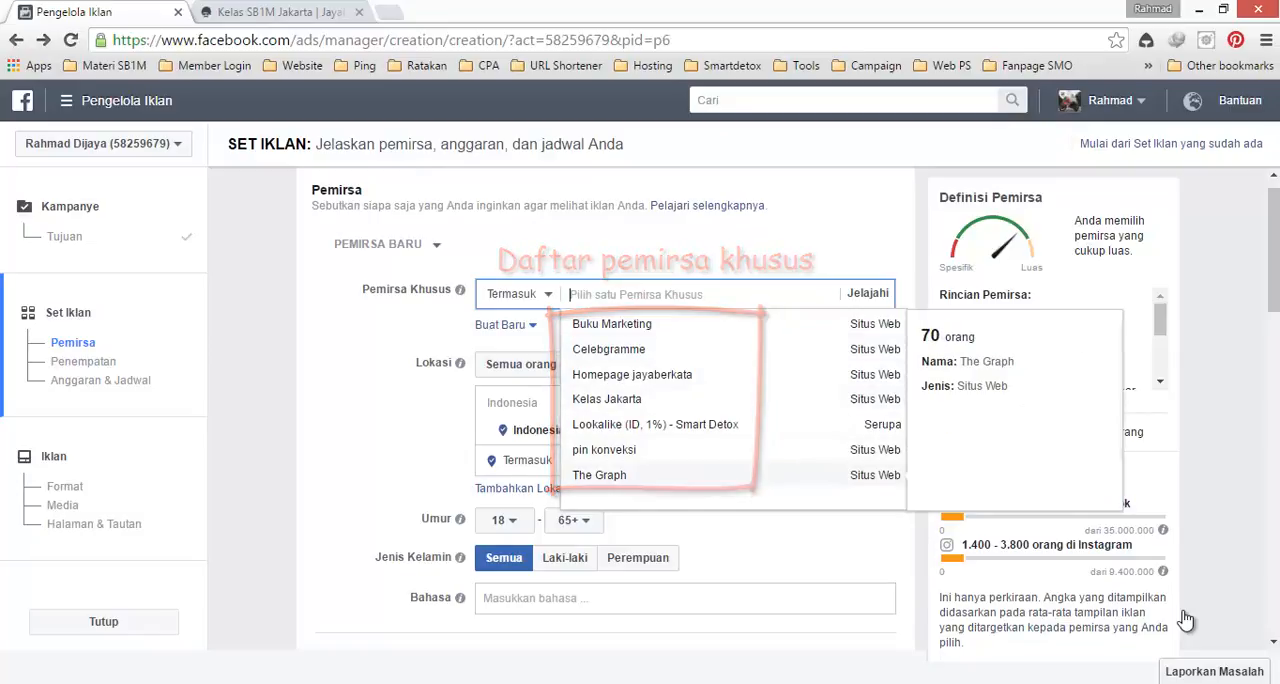
key(Up)
key(Up)
key(Up)
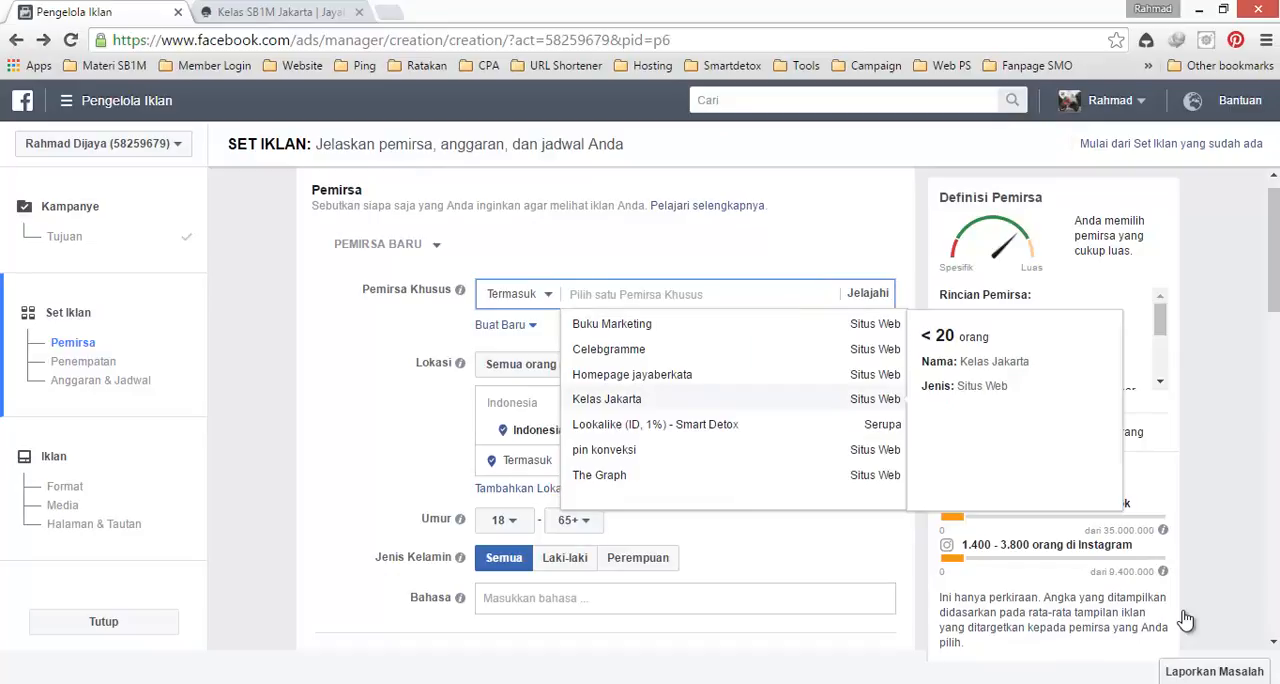
key(Up)
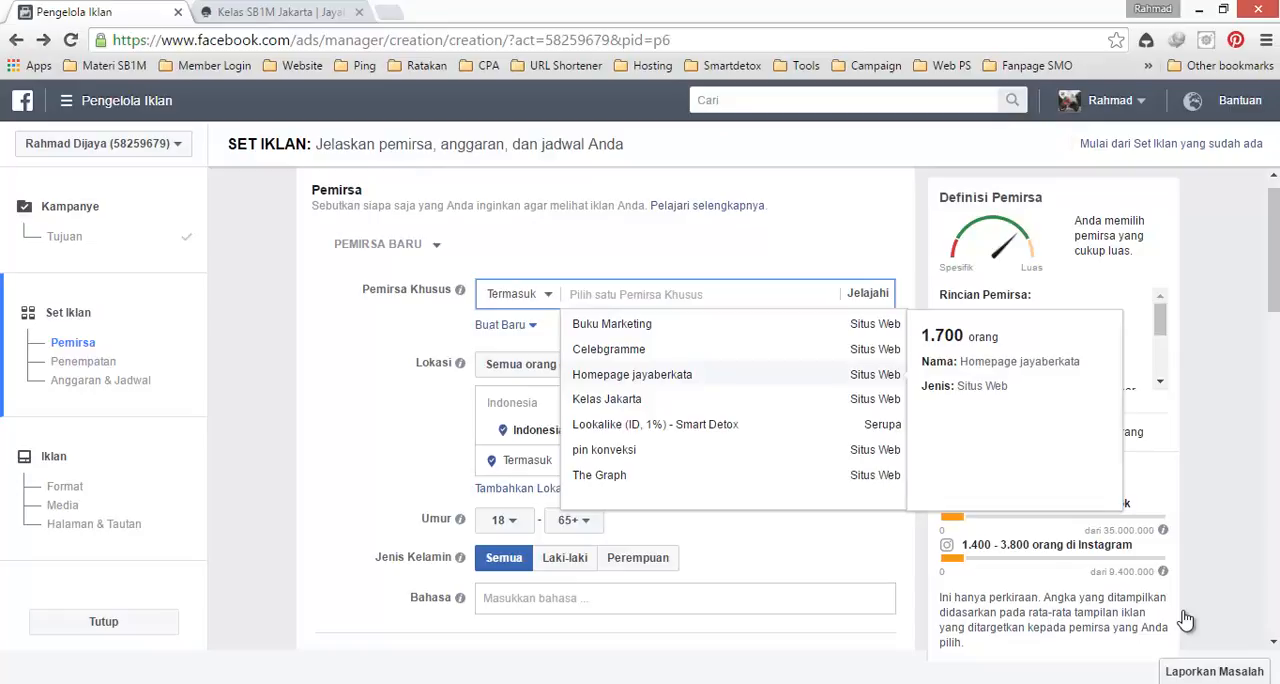
key(Up)
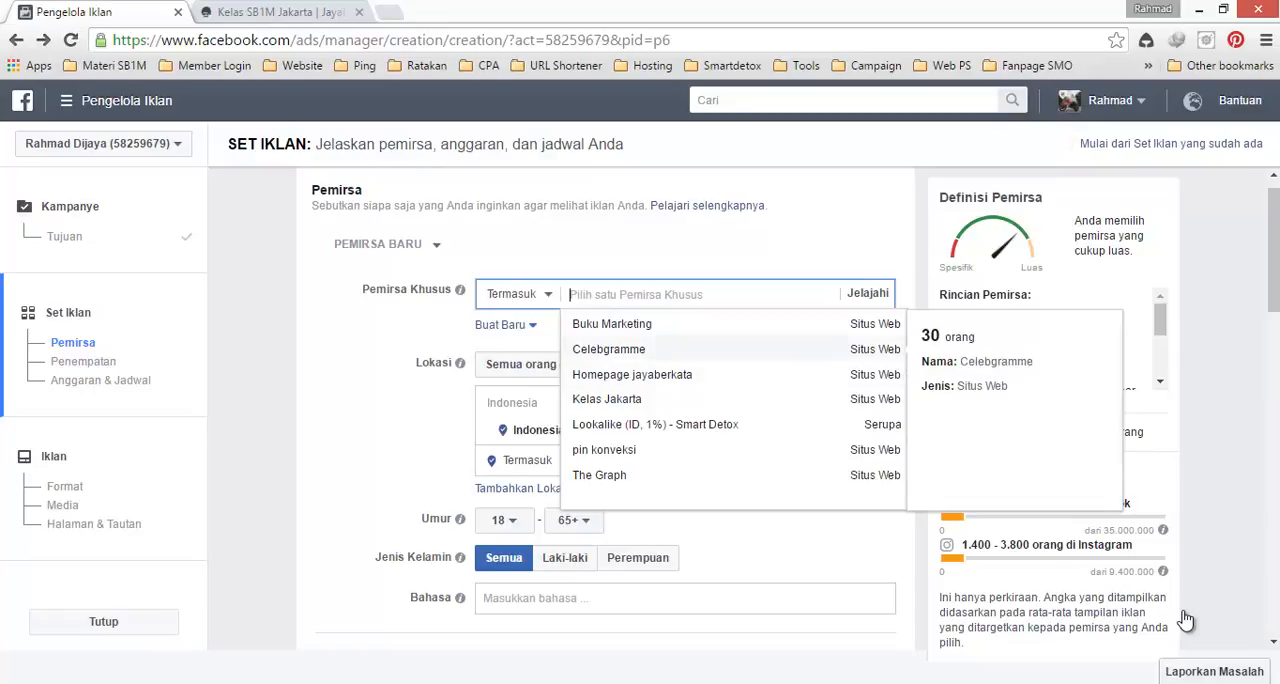
Step: Include the Kelas Jakarta website custom audience in the ad set and close the audience list
key(Down)
key(Down)
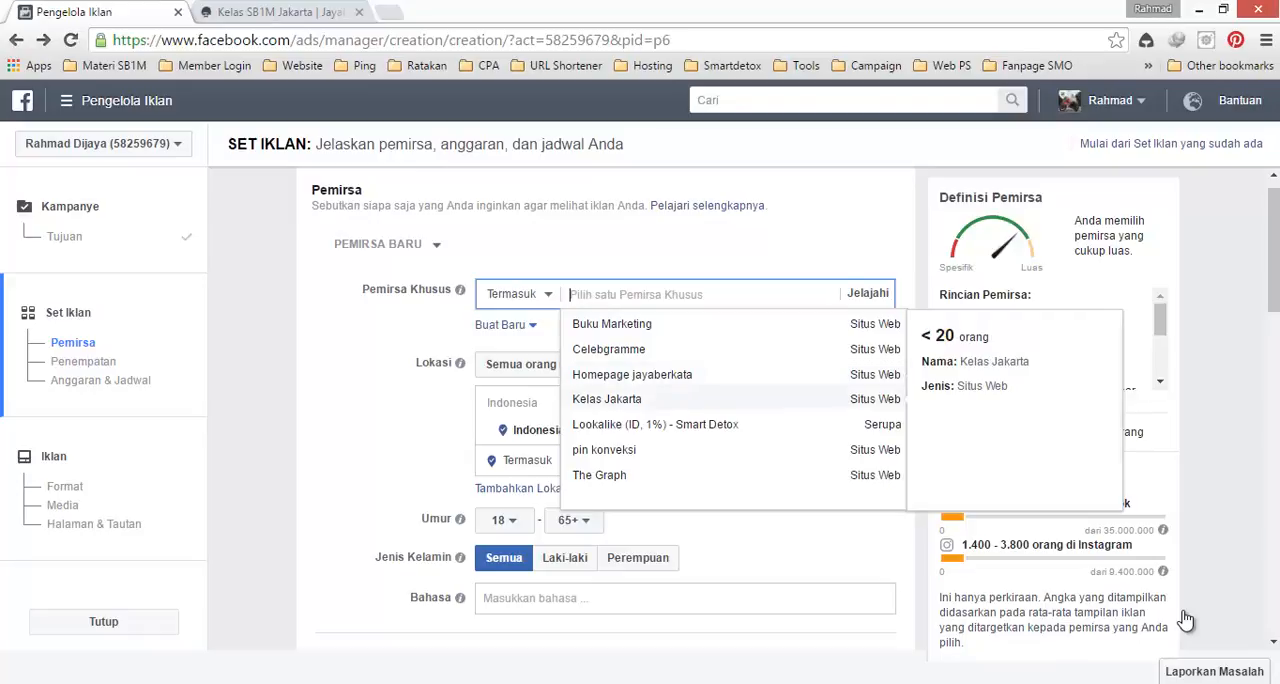
key(Return)
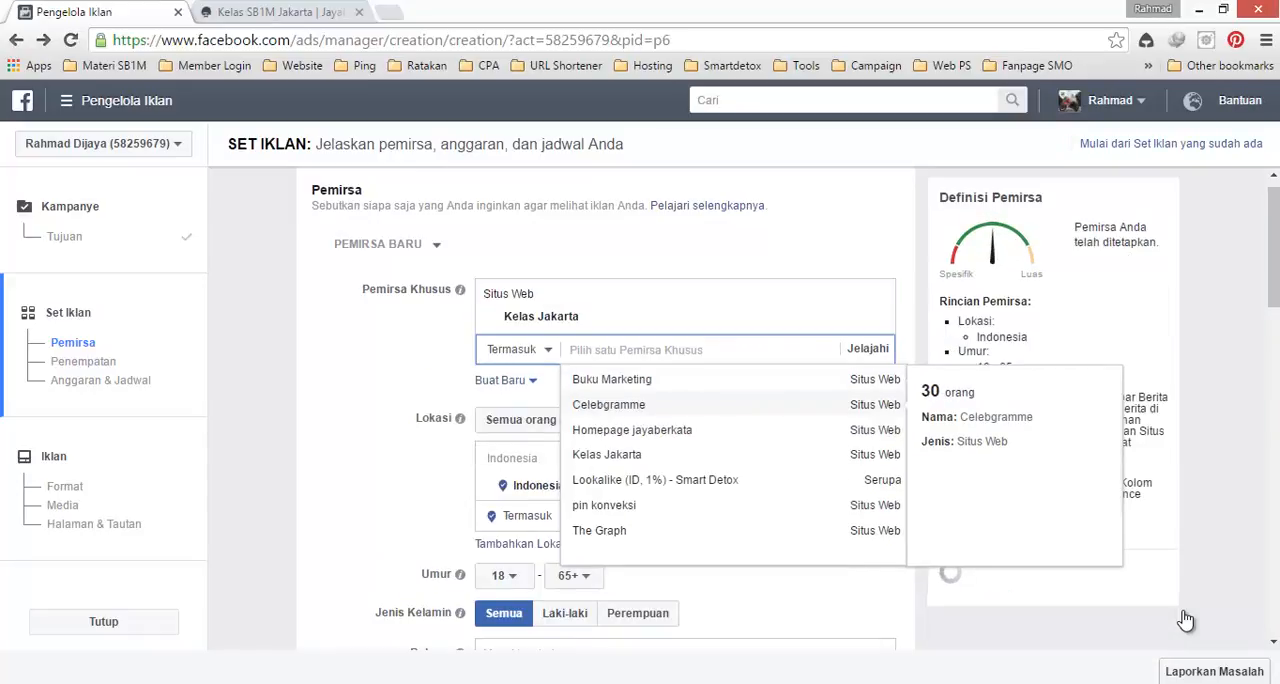
key(Up)
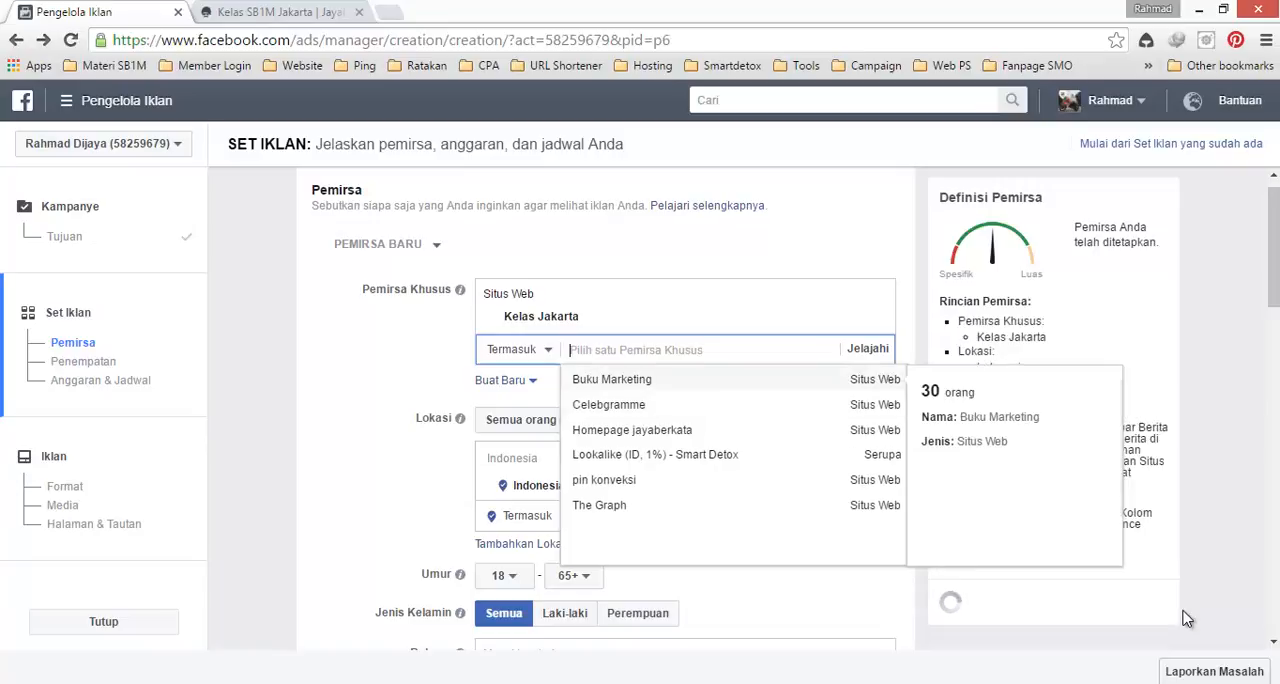
click(1183, 618)
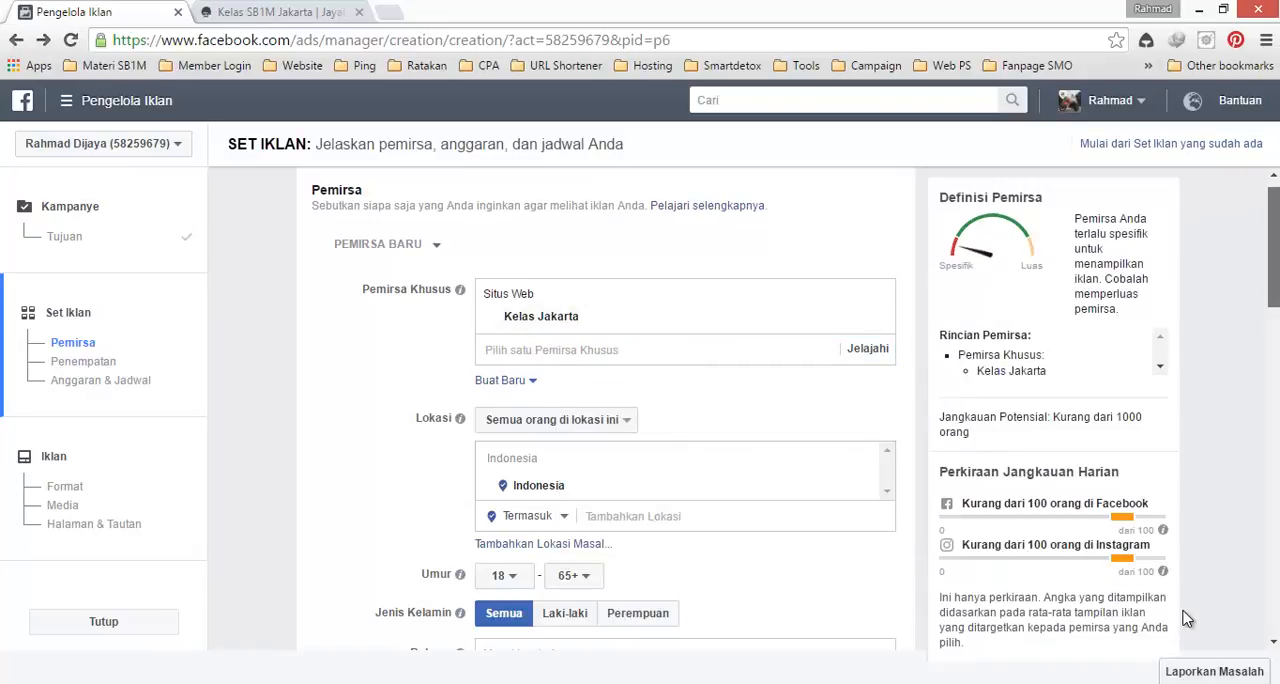
Step: Examine the ad set's location, demographics, placement, budget, schedule and delivery settings along with the chosen custom audience
scroll(1185, 618, down, 2)
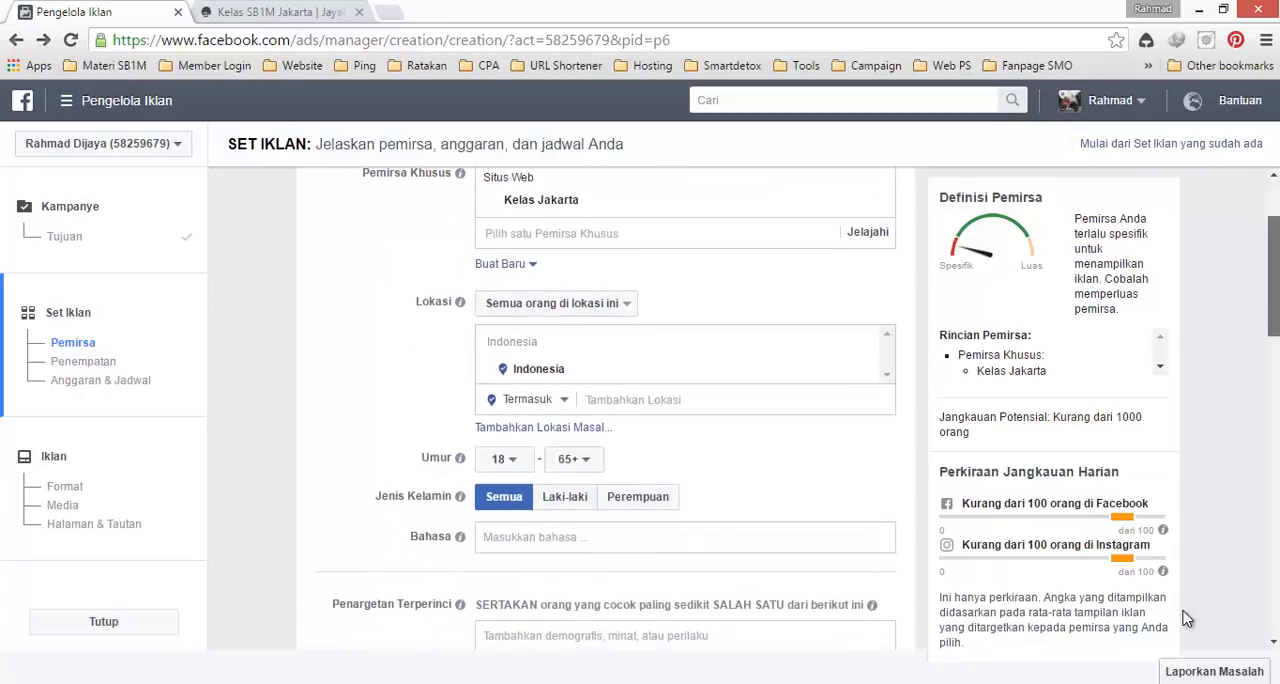
scroll(1185, 618, down, 2)
scroll(1185, 618, down, 1)
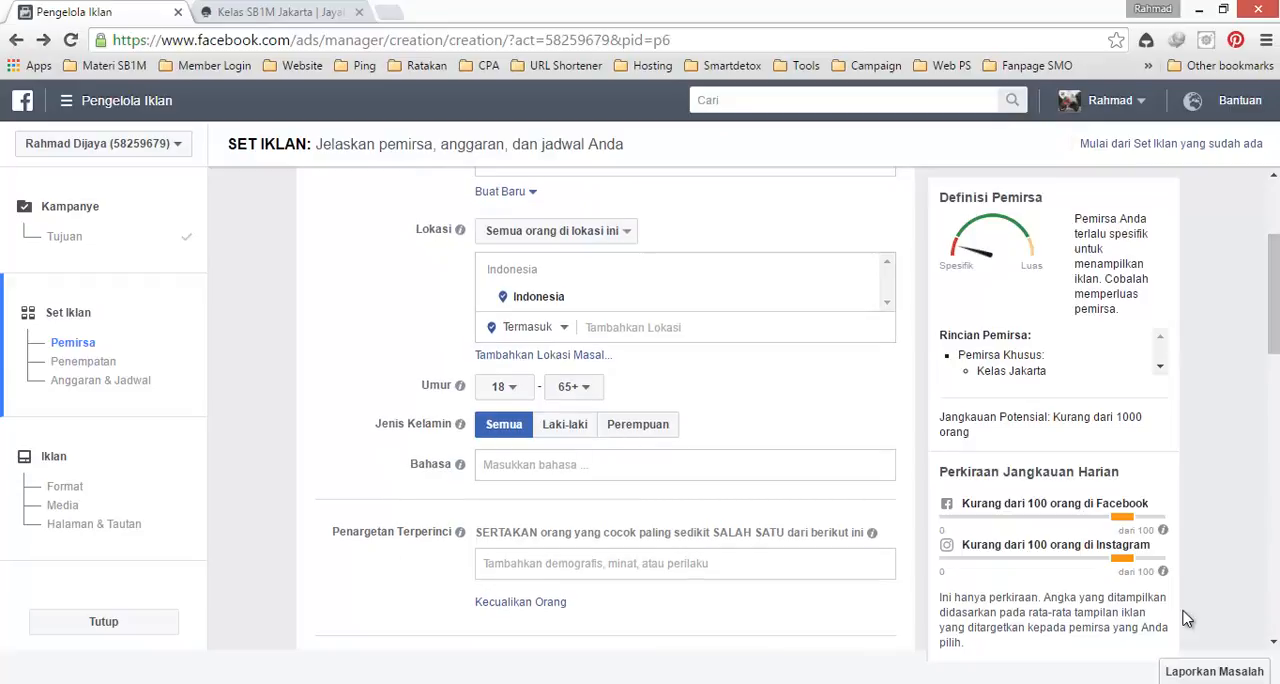
key(Tab)
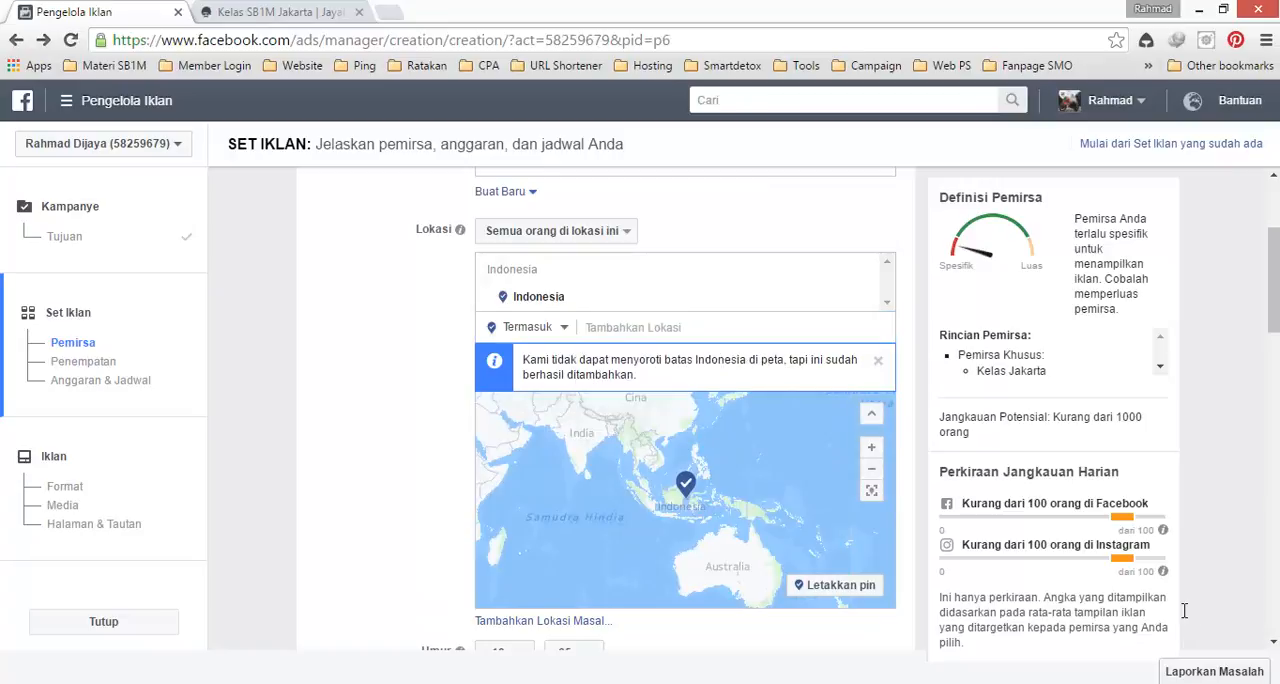
scroll(1185, 618, up, 3)
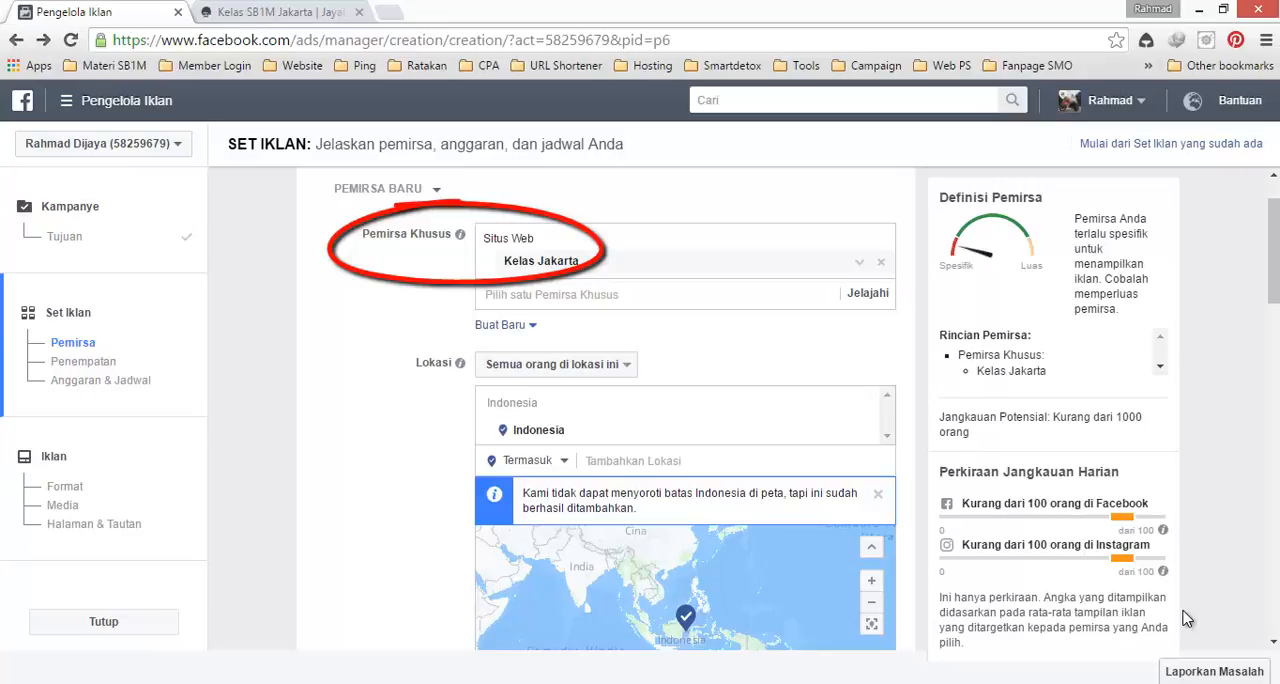
scroll(1185, 618, down, 2)
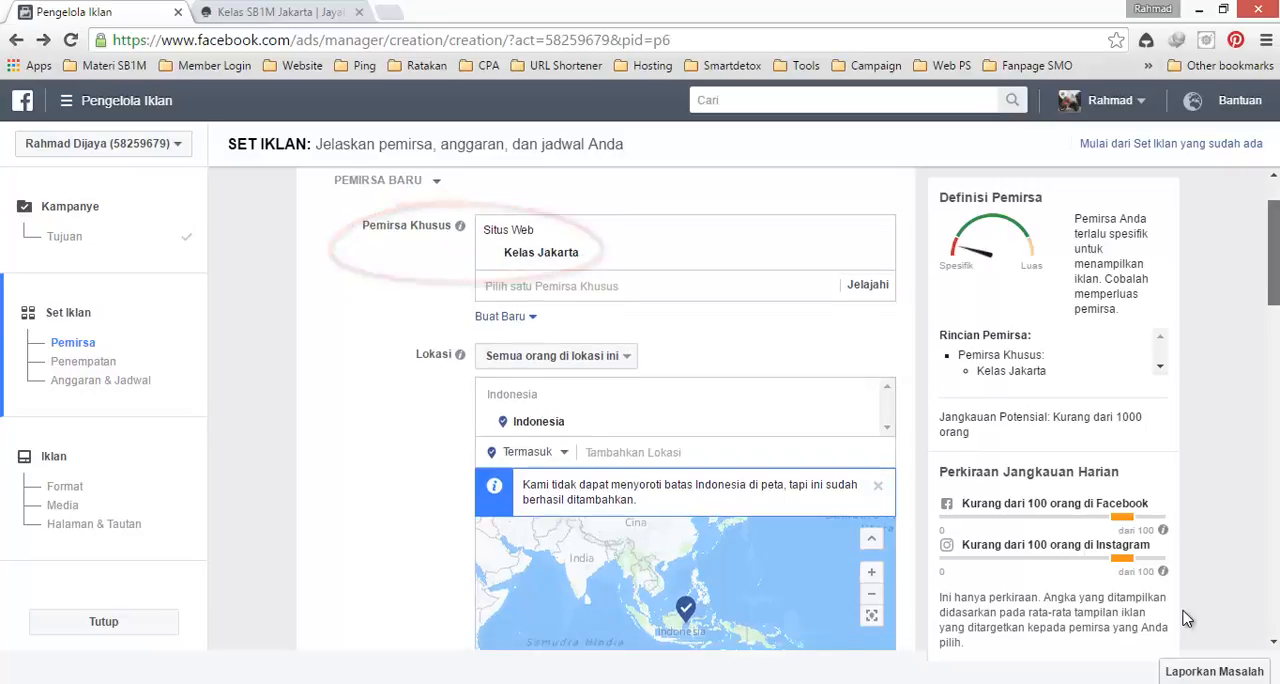
scroll(1185, 618, down, 5)
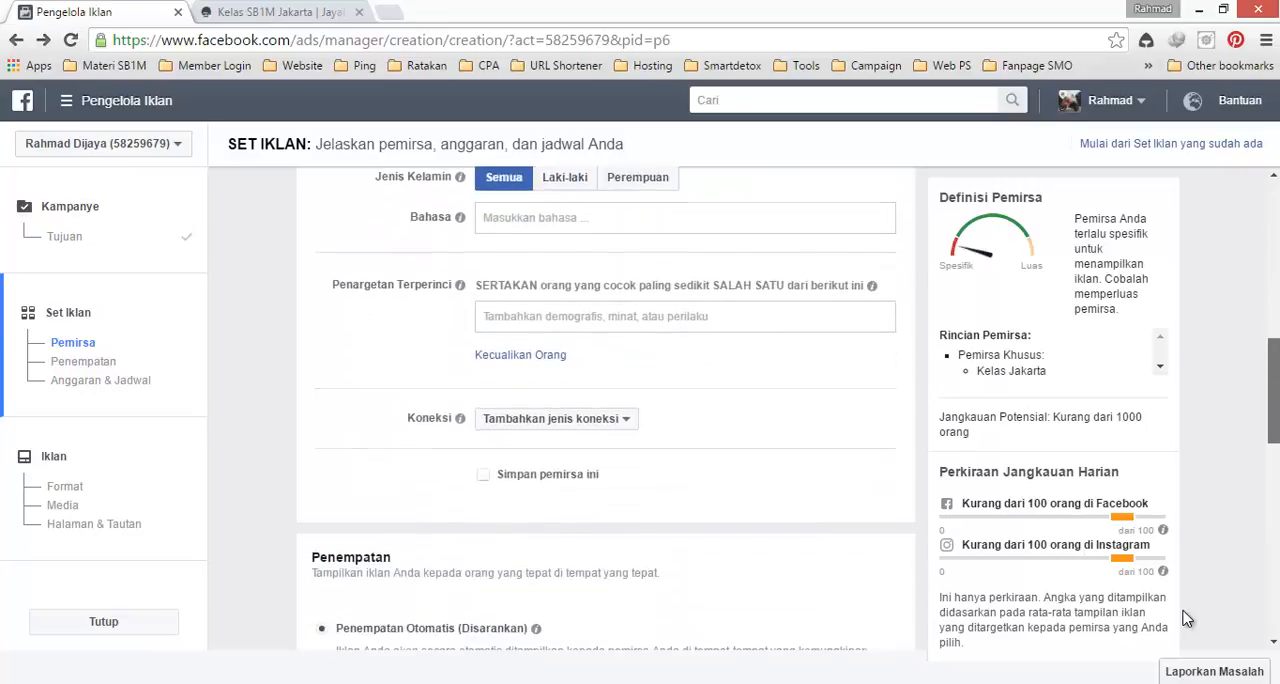
scroll(1185, 618, down, 2)
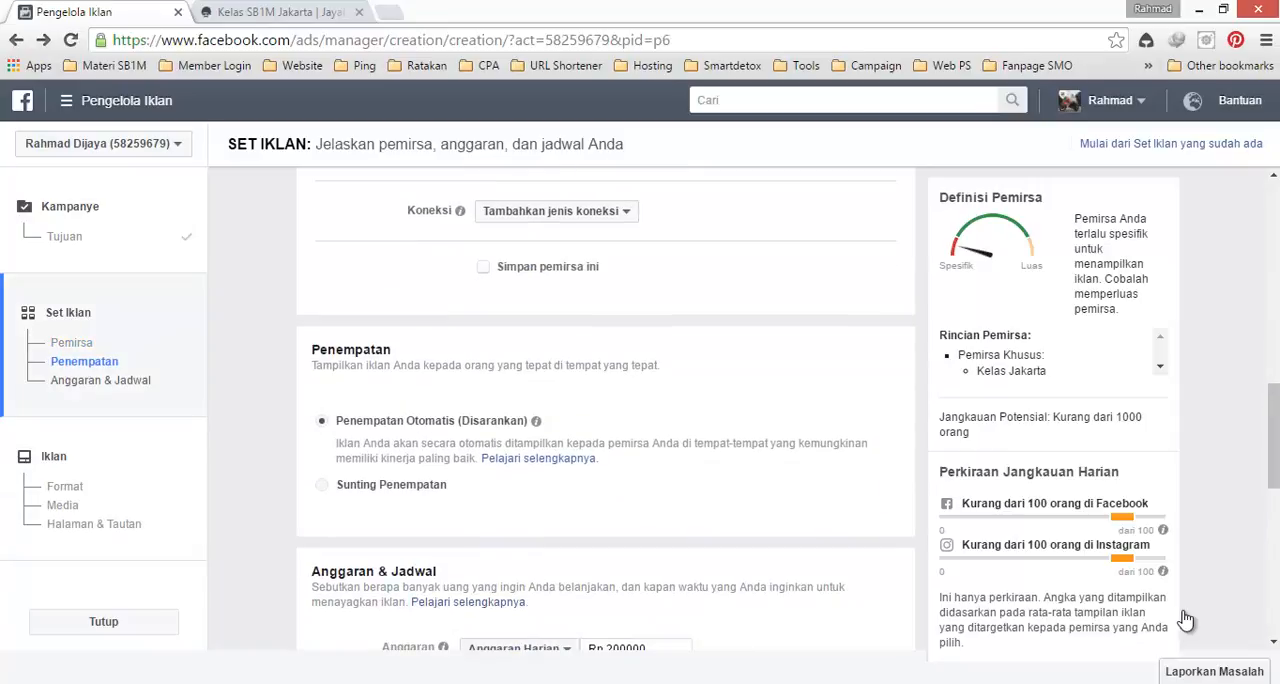
scroll(1185, 618, down, 4)
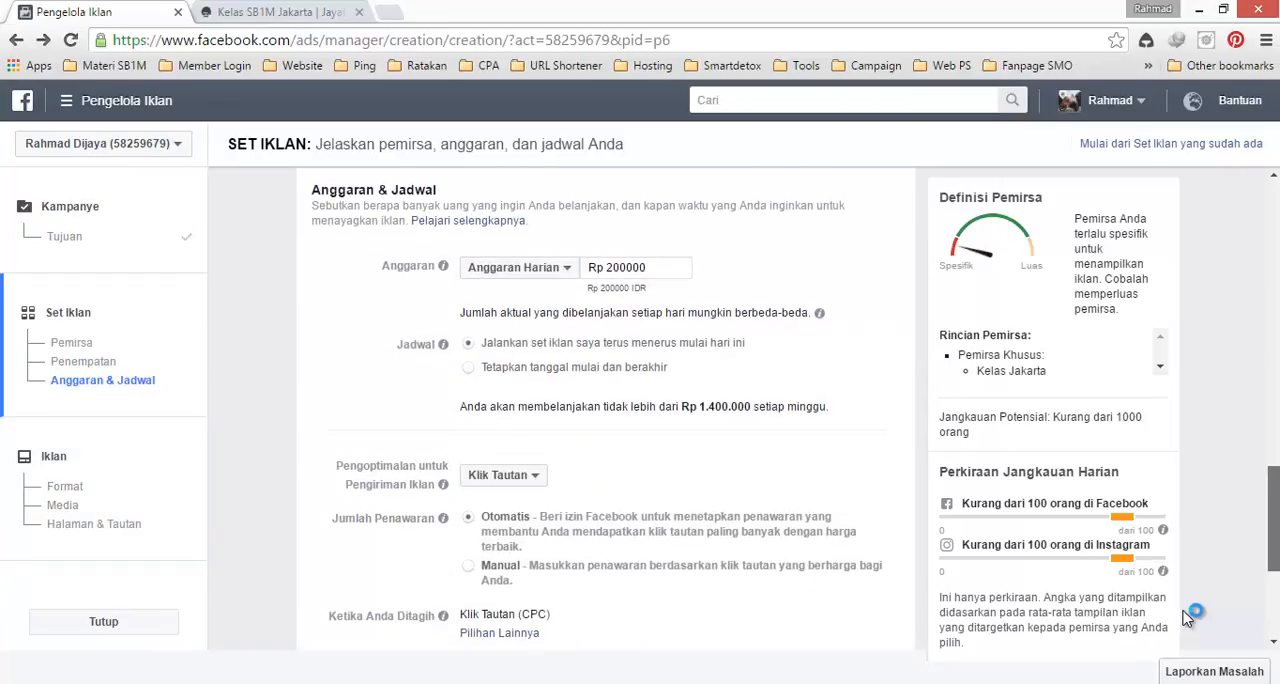
scroll(1185, 618, down, 1)
scroll(1185, 618, down, 2)
scroll(1185, 618, up, 6)
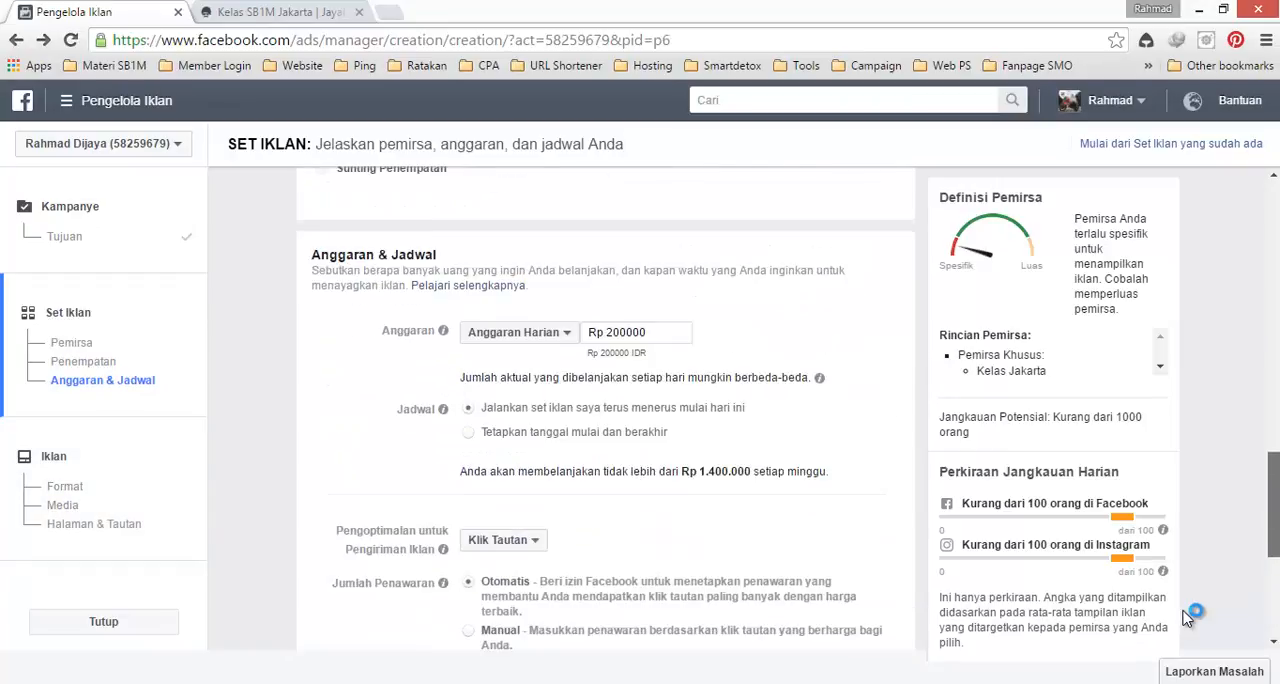
scroll(1185, 618, up, 2)
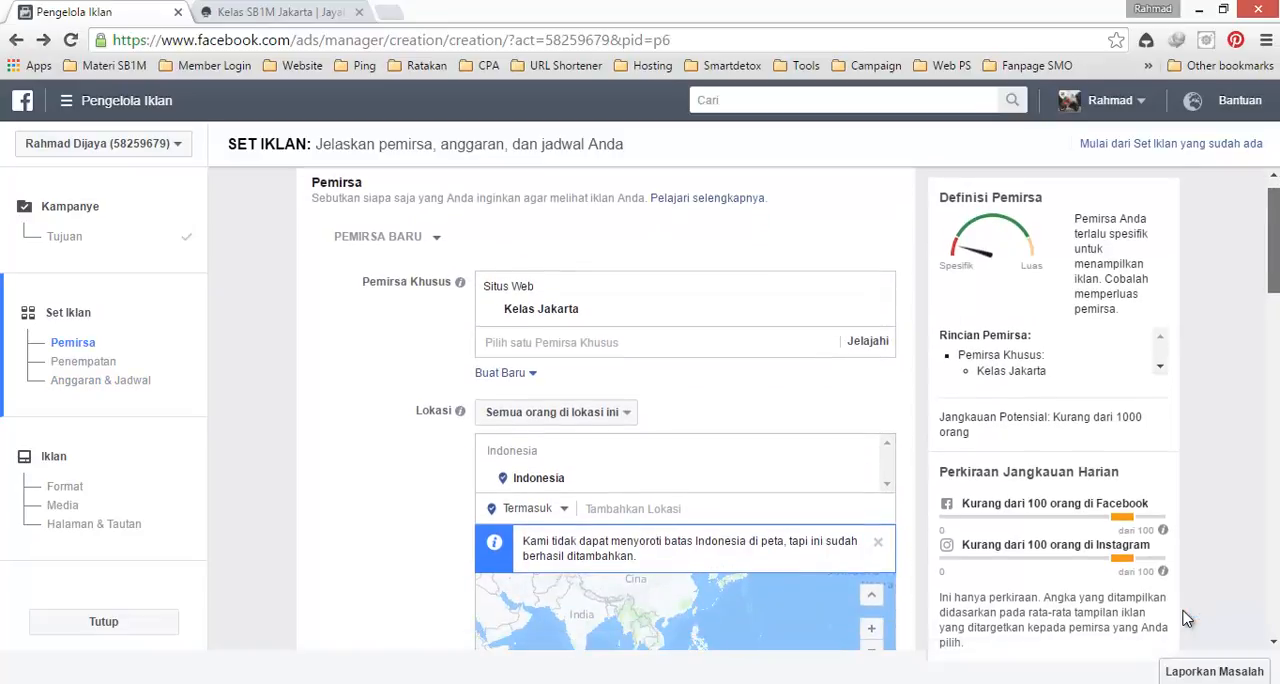
scroll(1185, 618, down, 5)
scroll(1185, 618, down, 3)
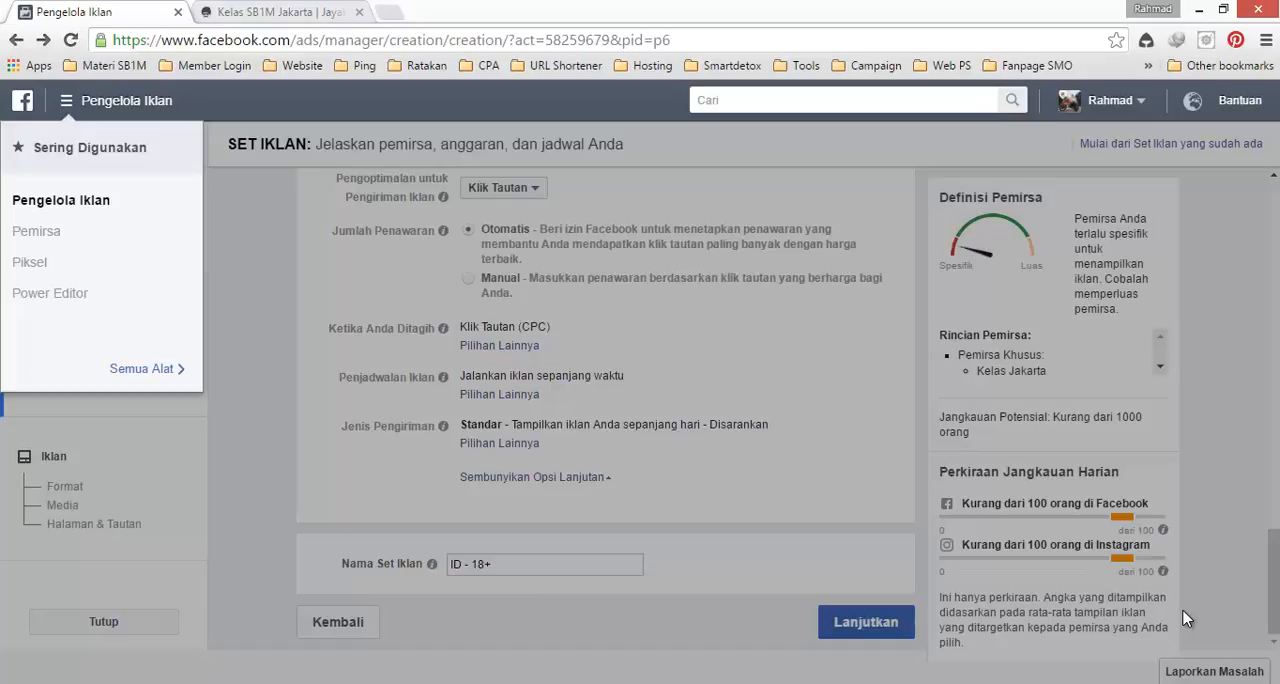
Step: Switch to the Kelas SB1M Jakarta landing page
key(ctrl+Tab)
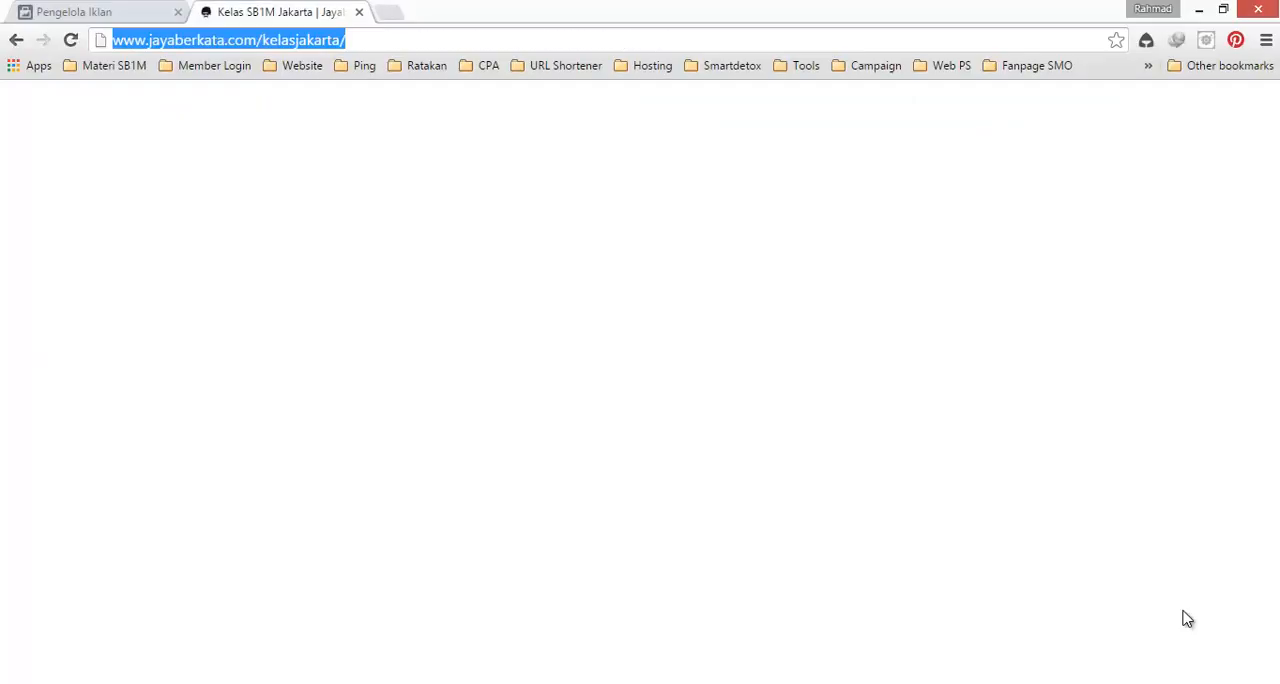